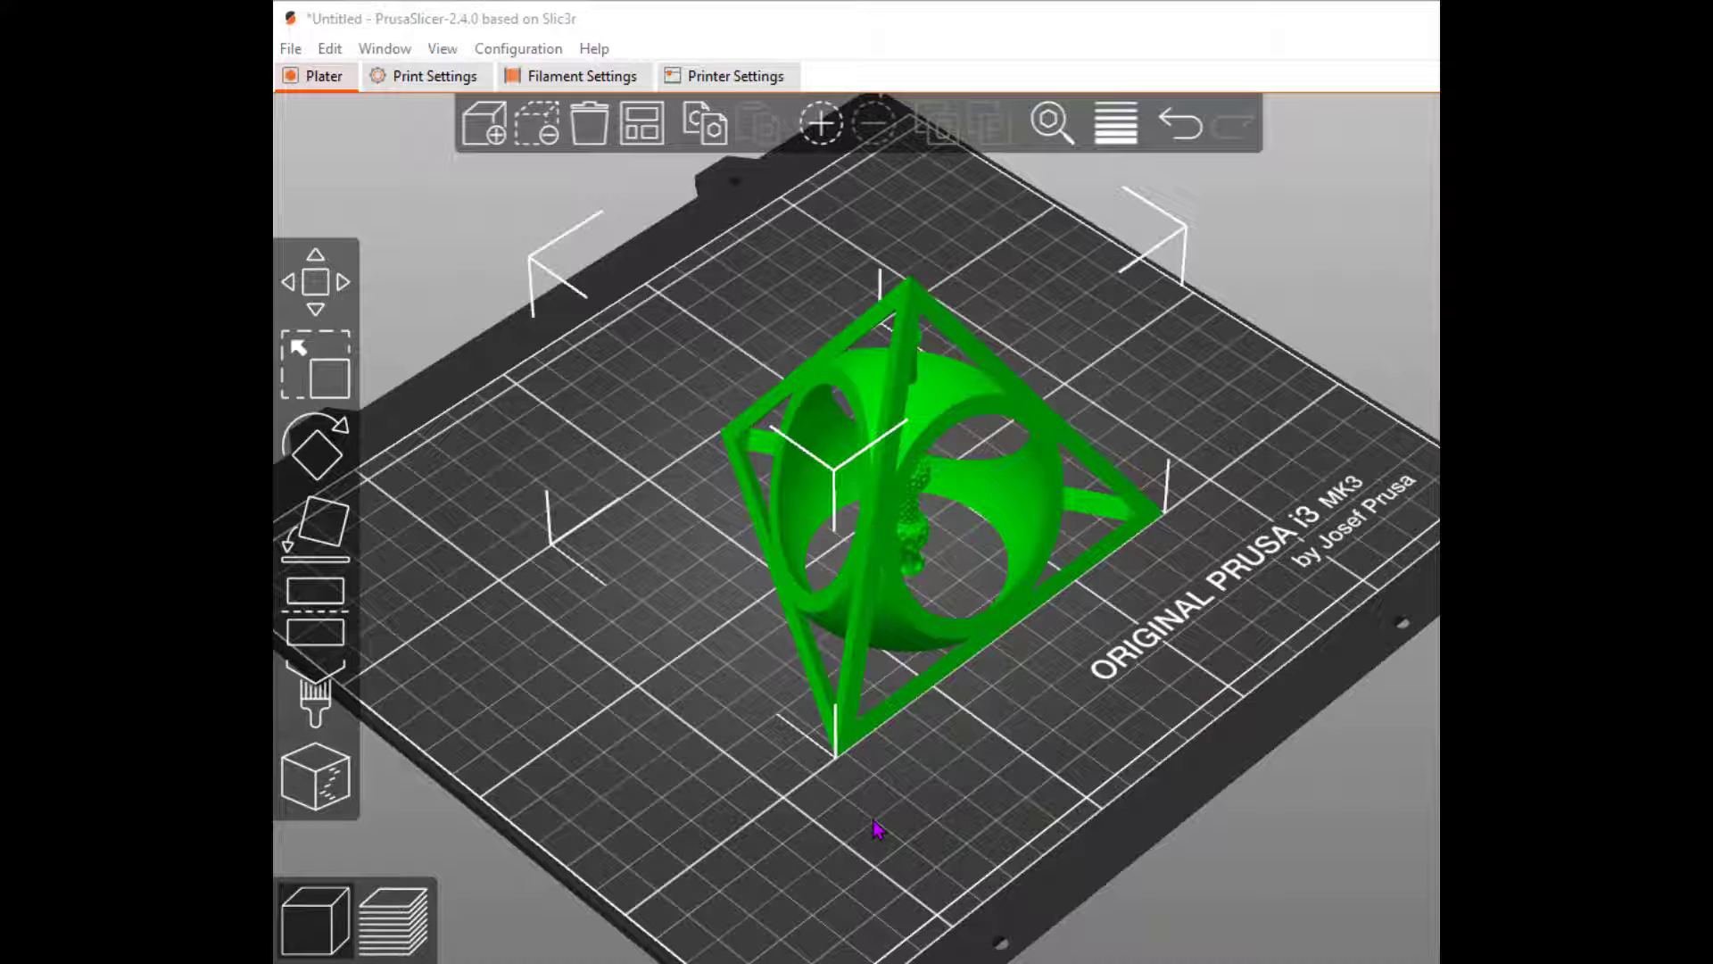
- Cut the apex off the pyramid model with a horizontal plane at Z 56.57 mm, keeping only the lower part
key("1")
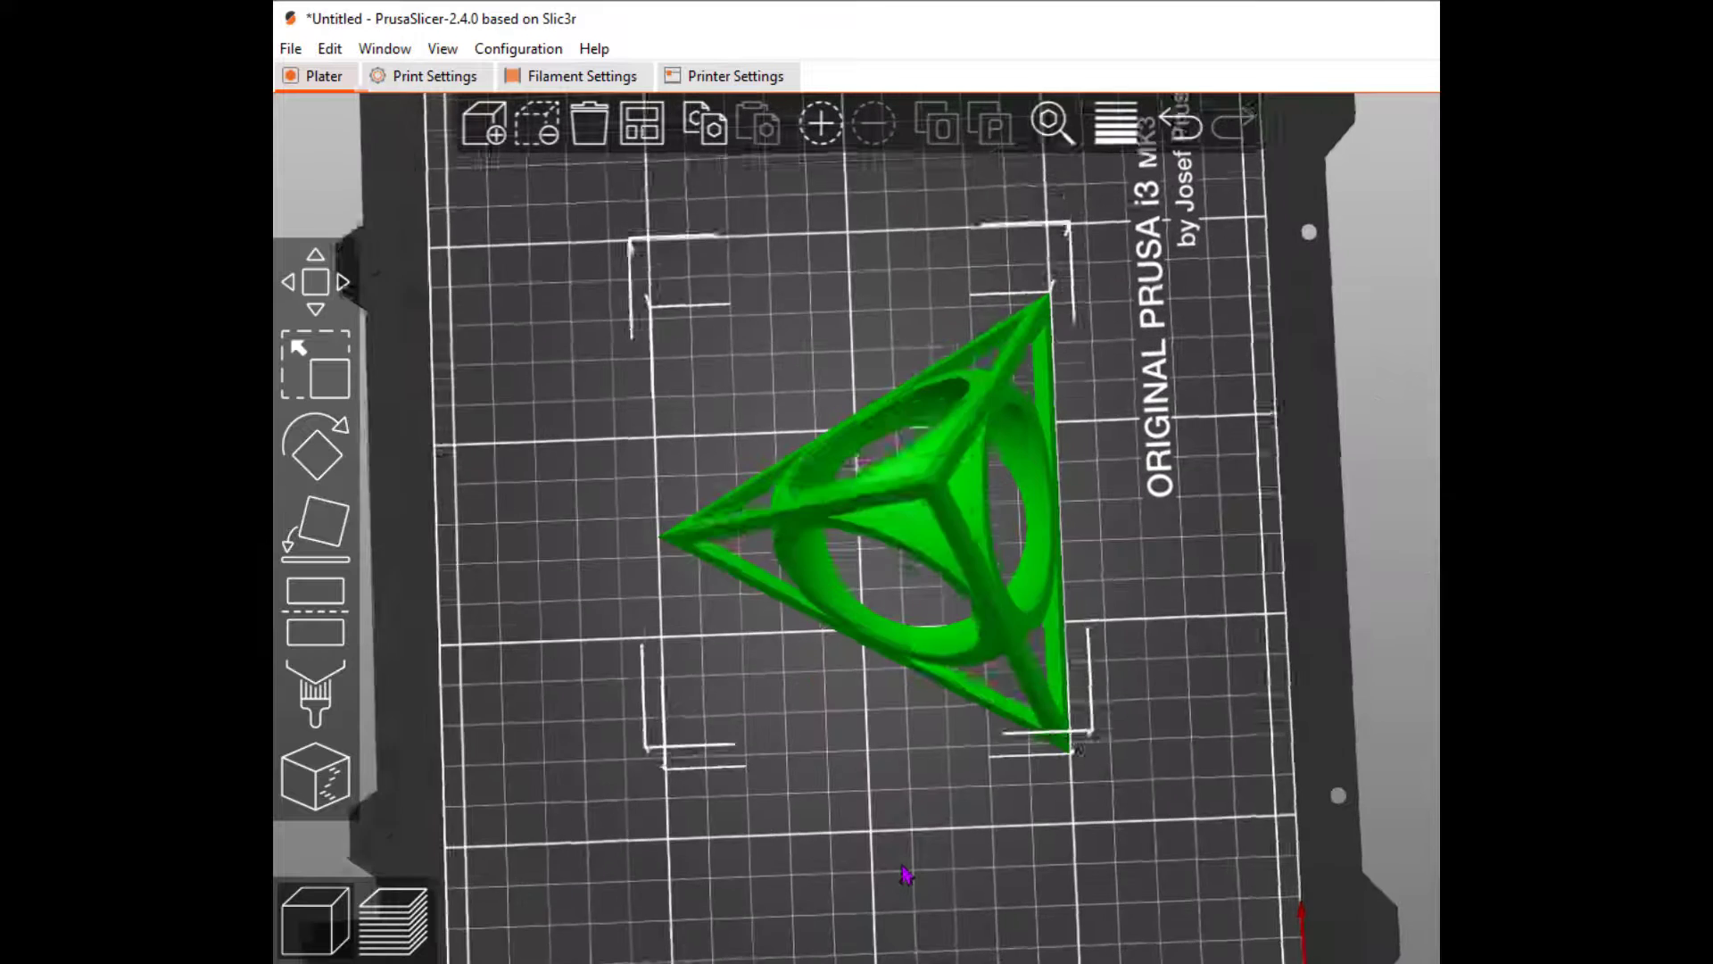
left_click_drag(910, 880, 768, 770)
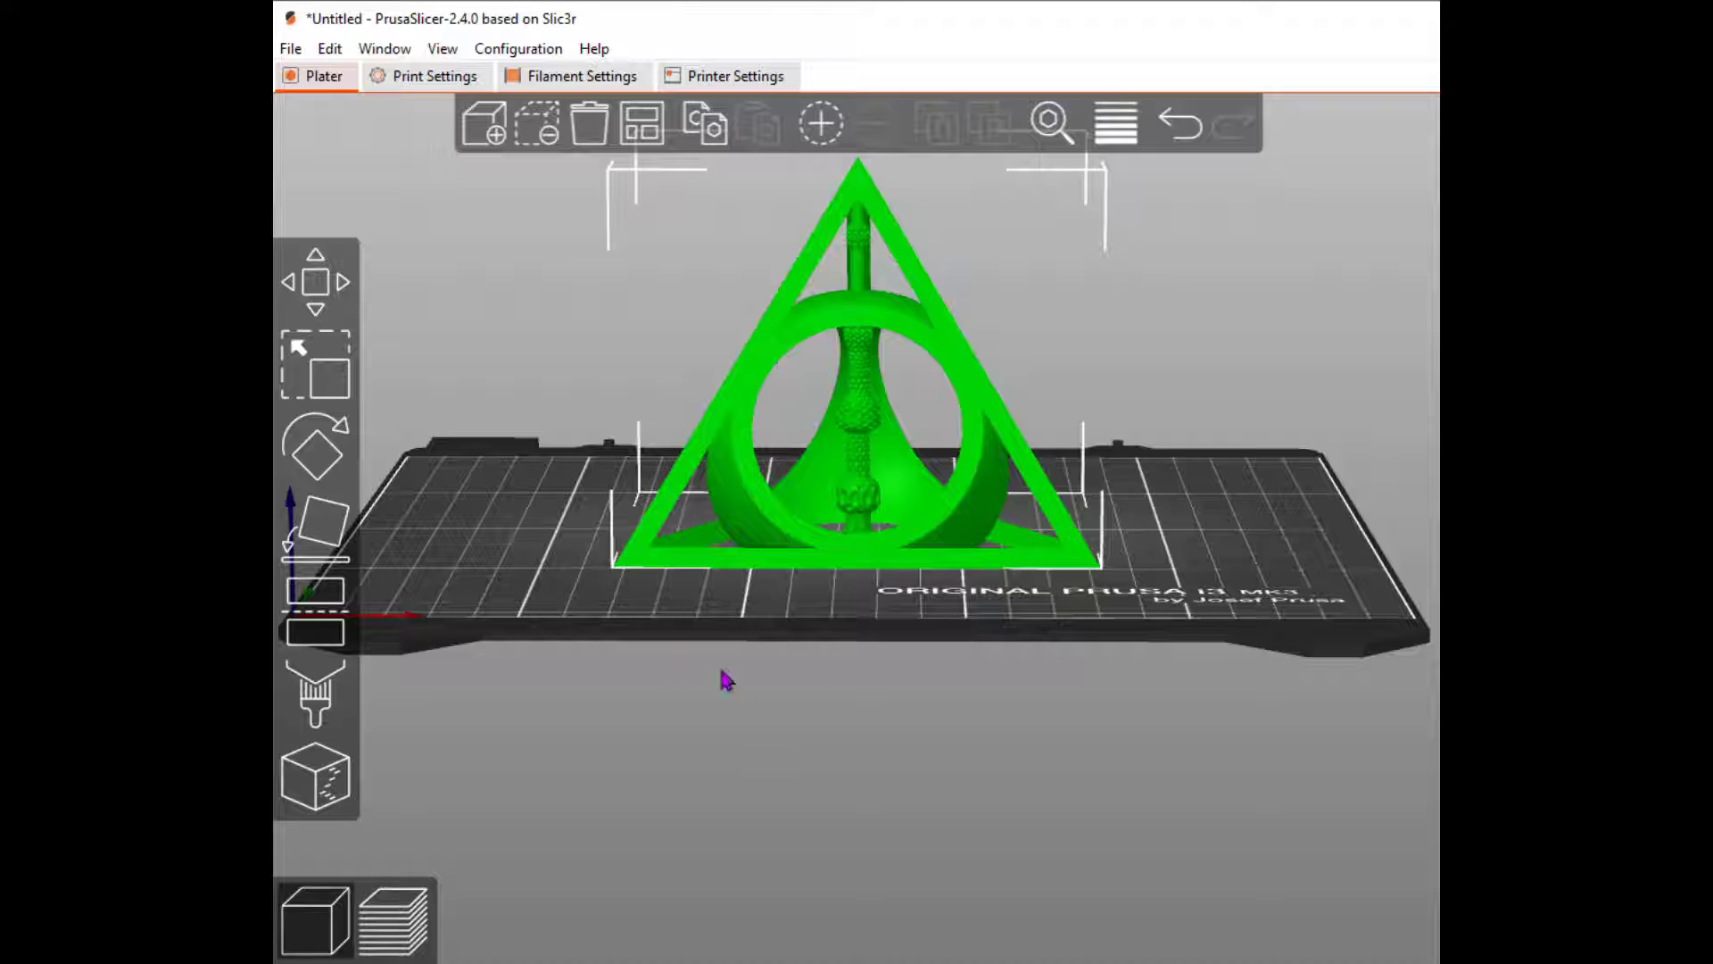
left_click(304, 630)
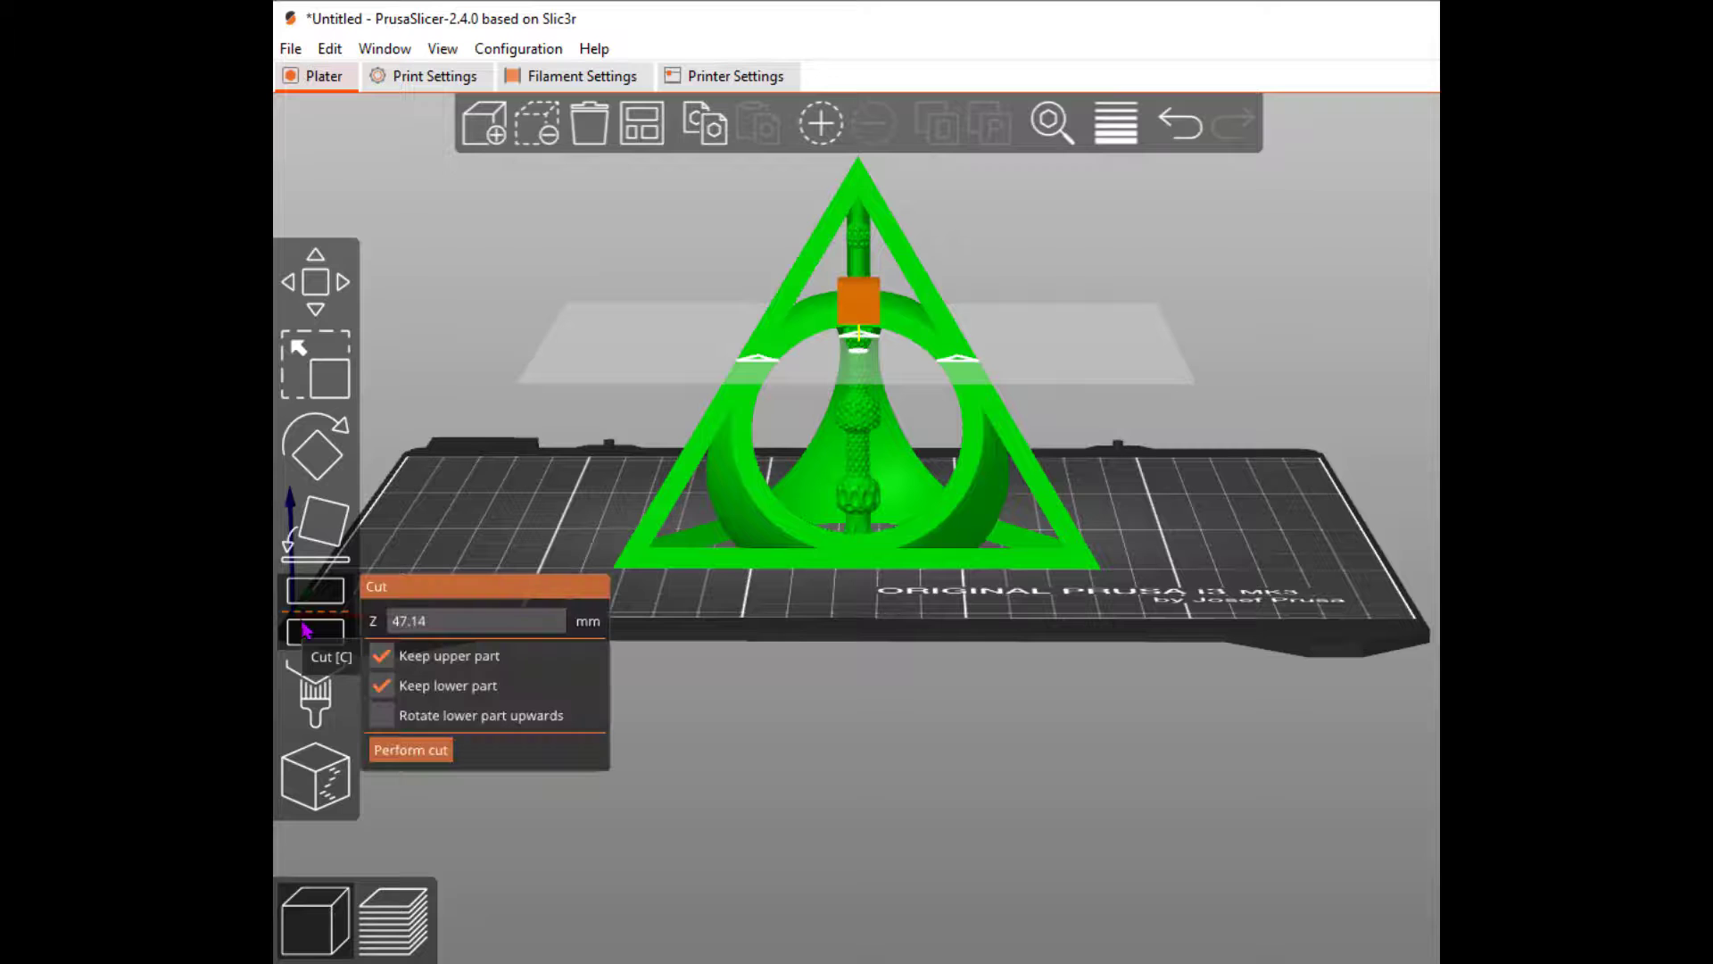
left_click_drag(862, 312, 868, 280)
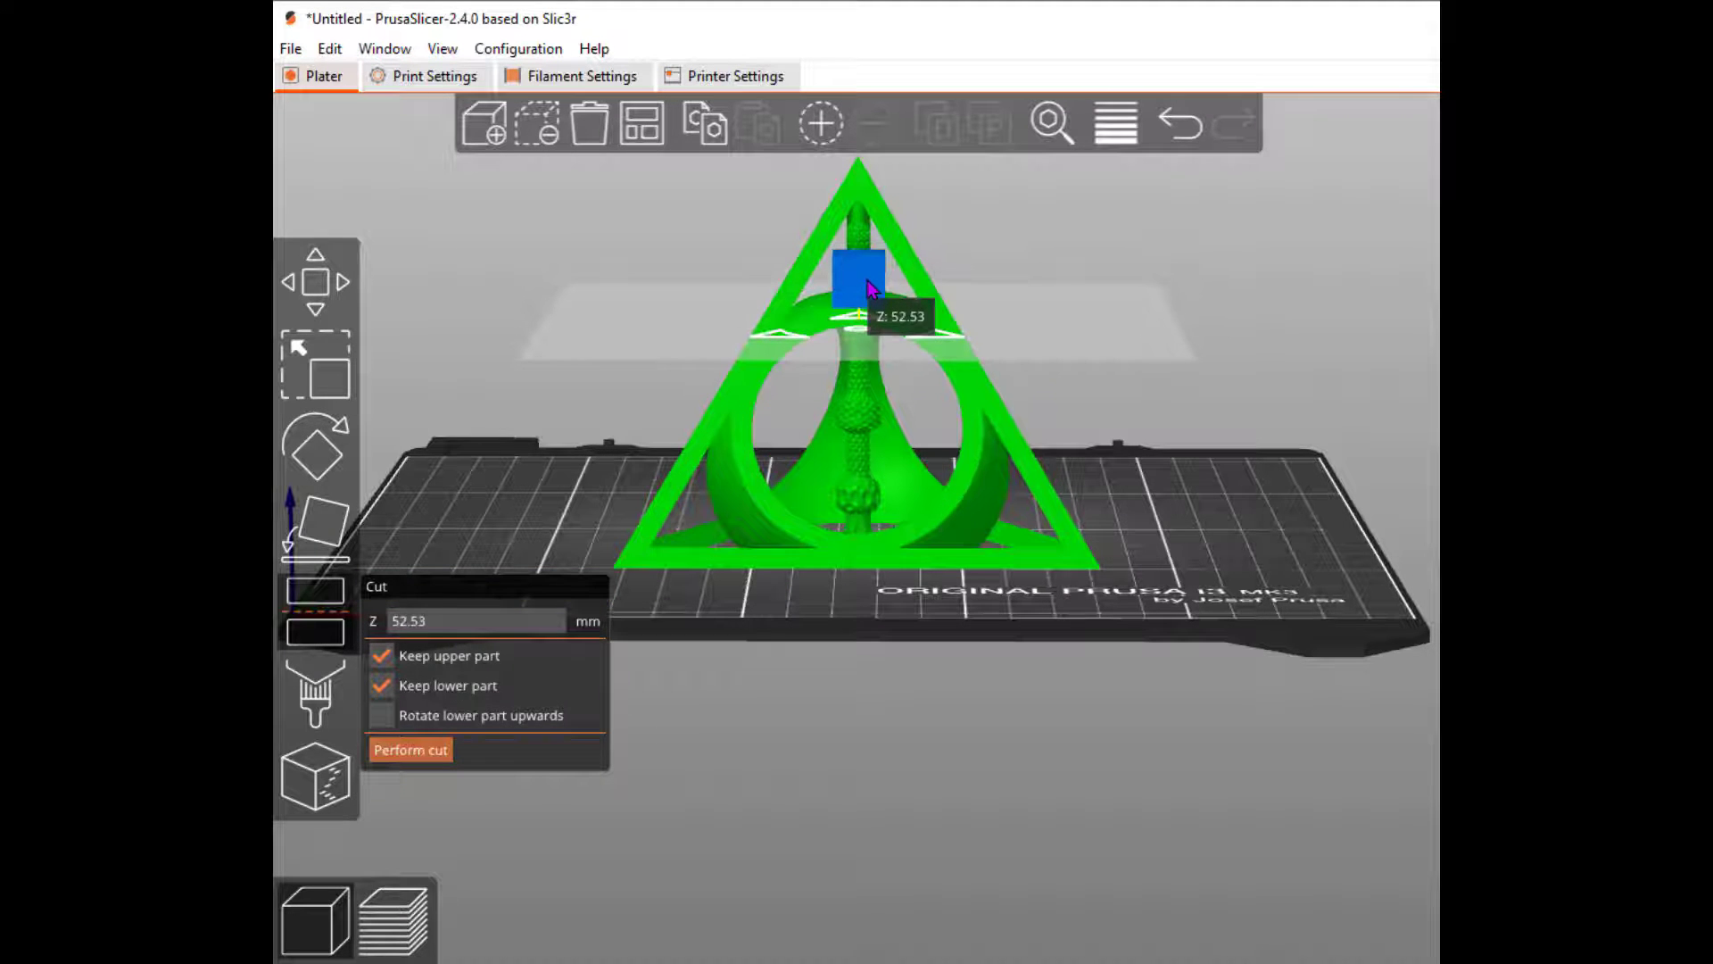
left_click_drag(1147, 523, 1150, 509)
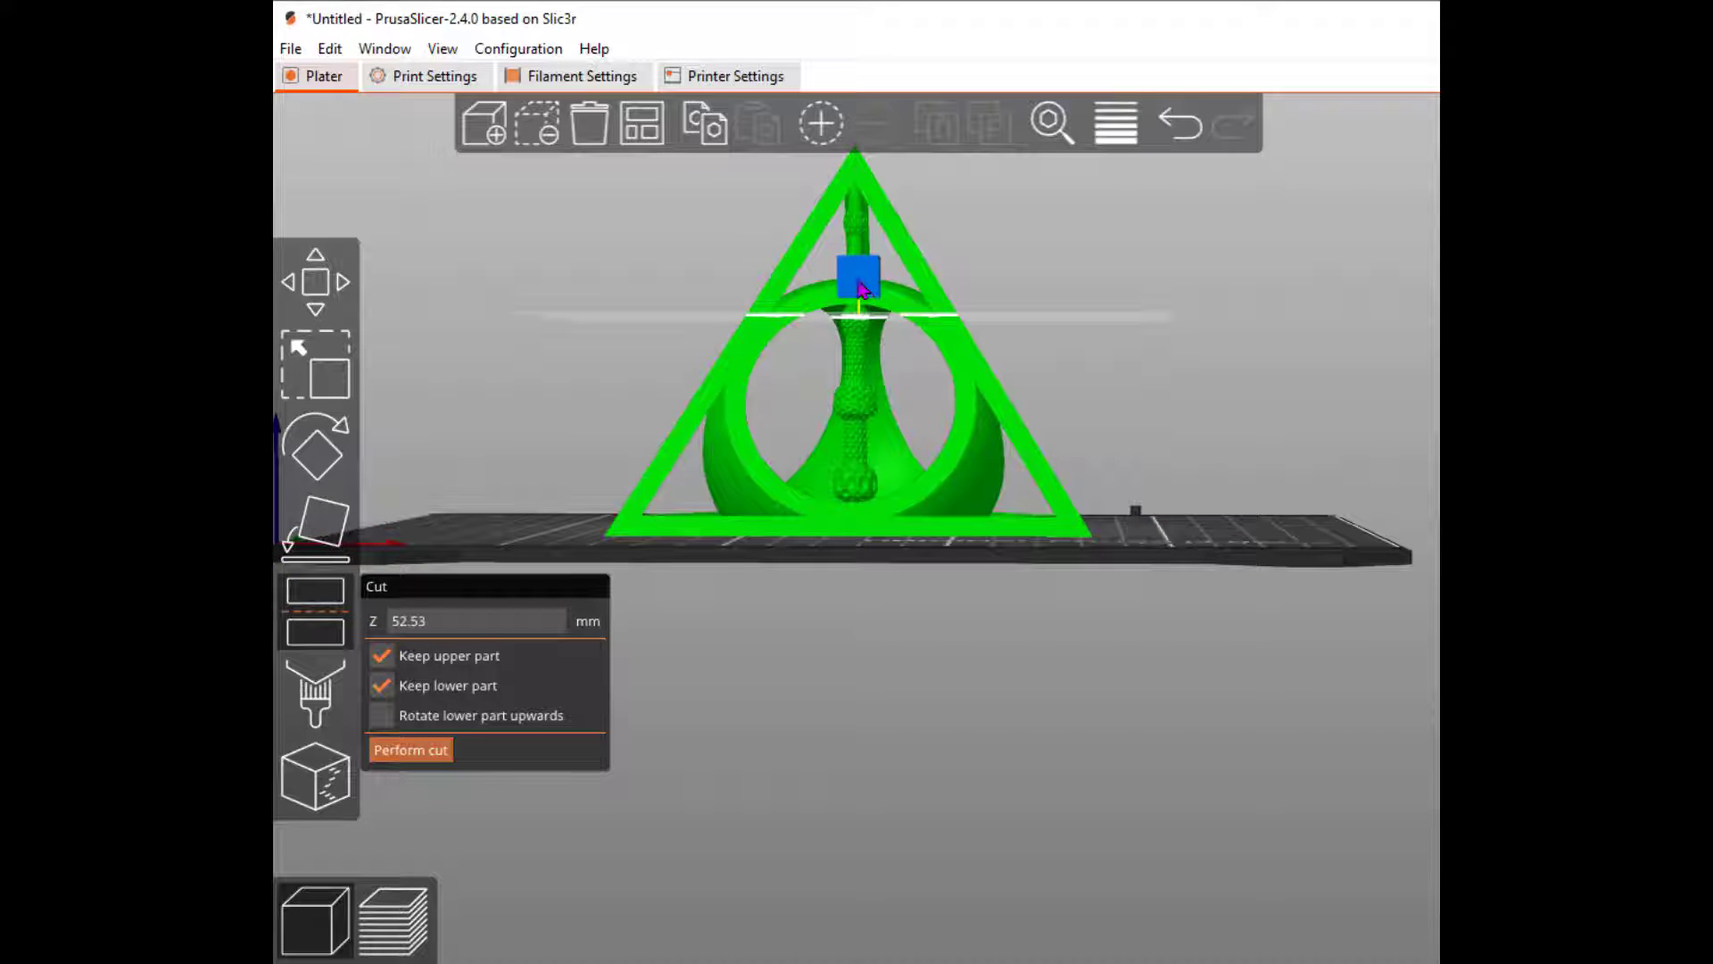
left_click_drag(862, 289, 862, 270)
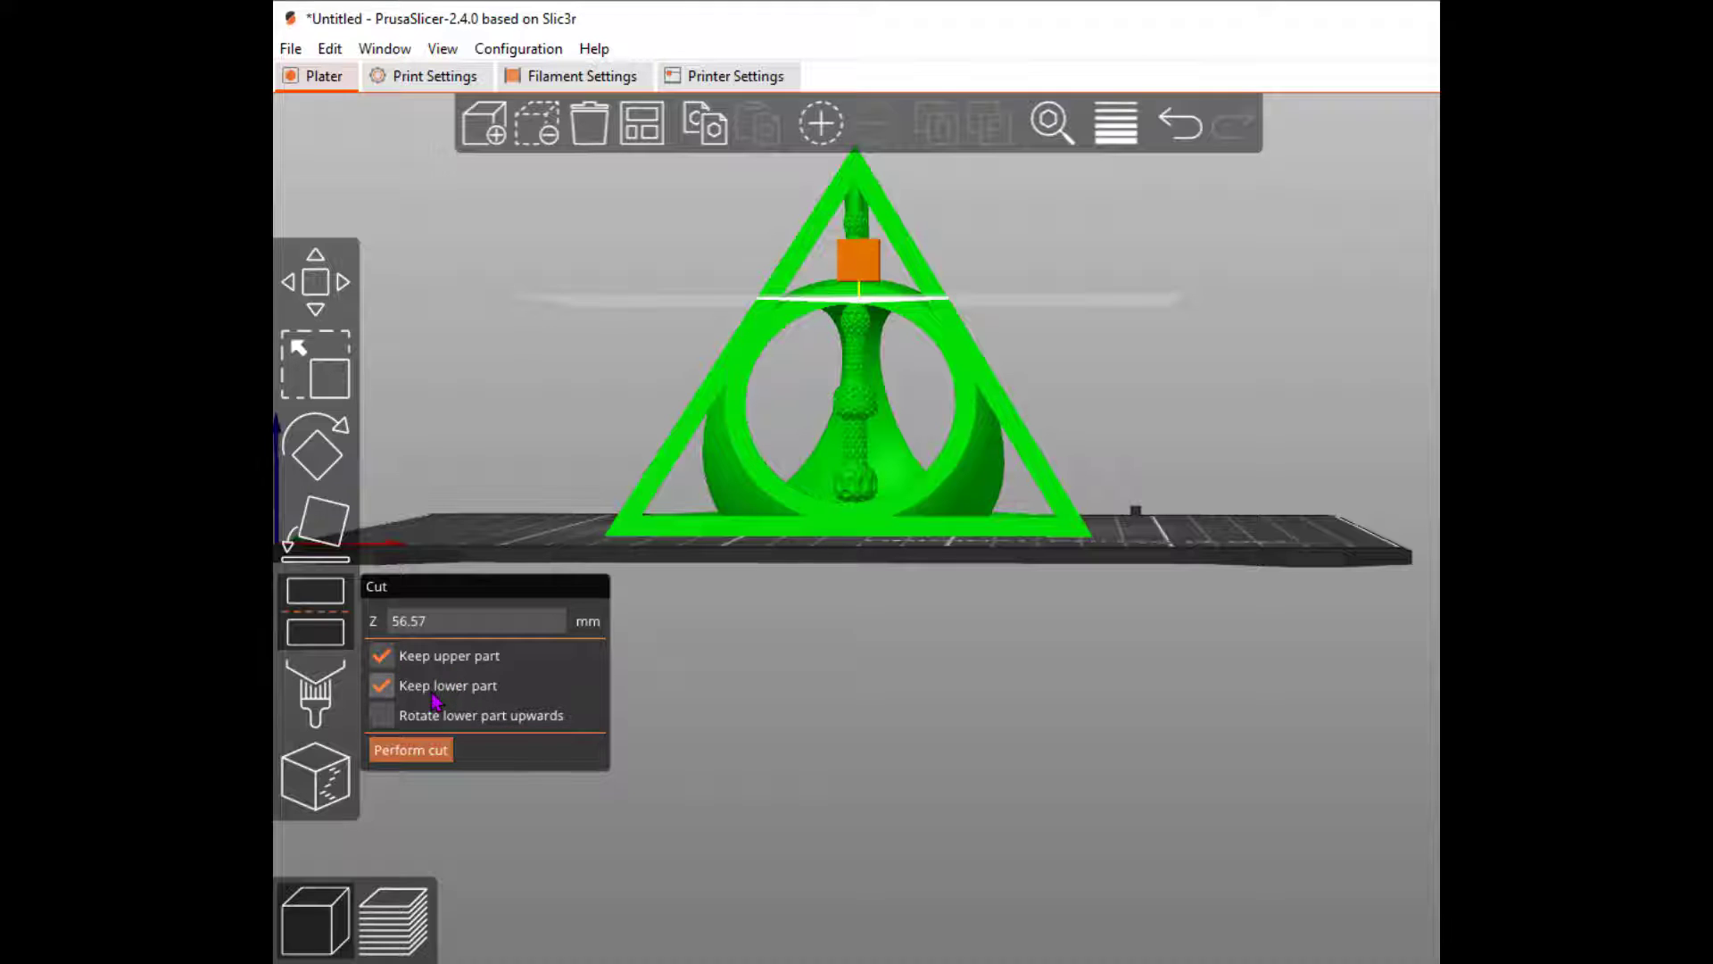
left_click(381, 655)
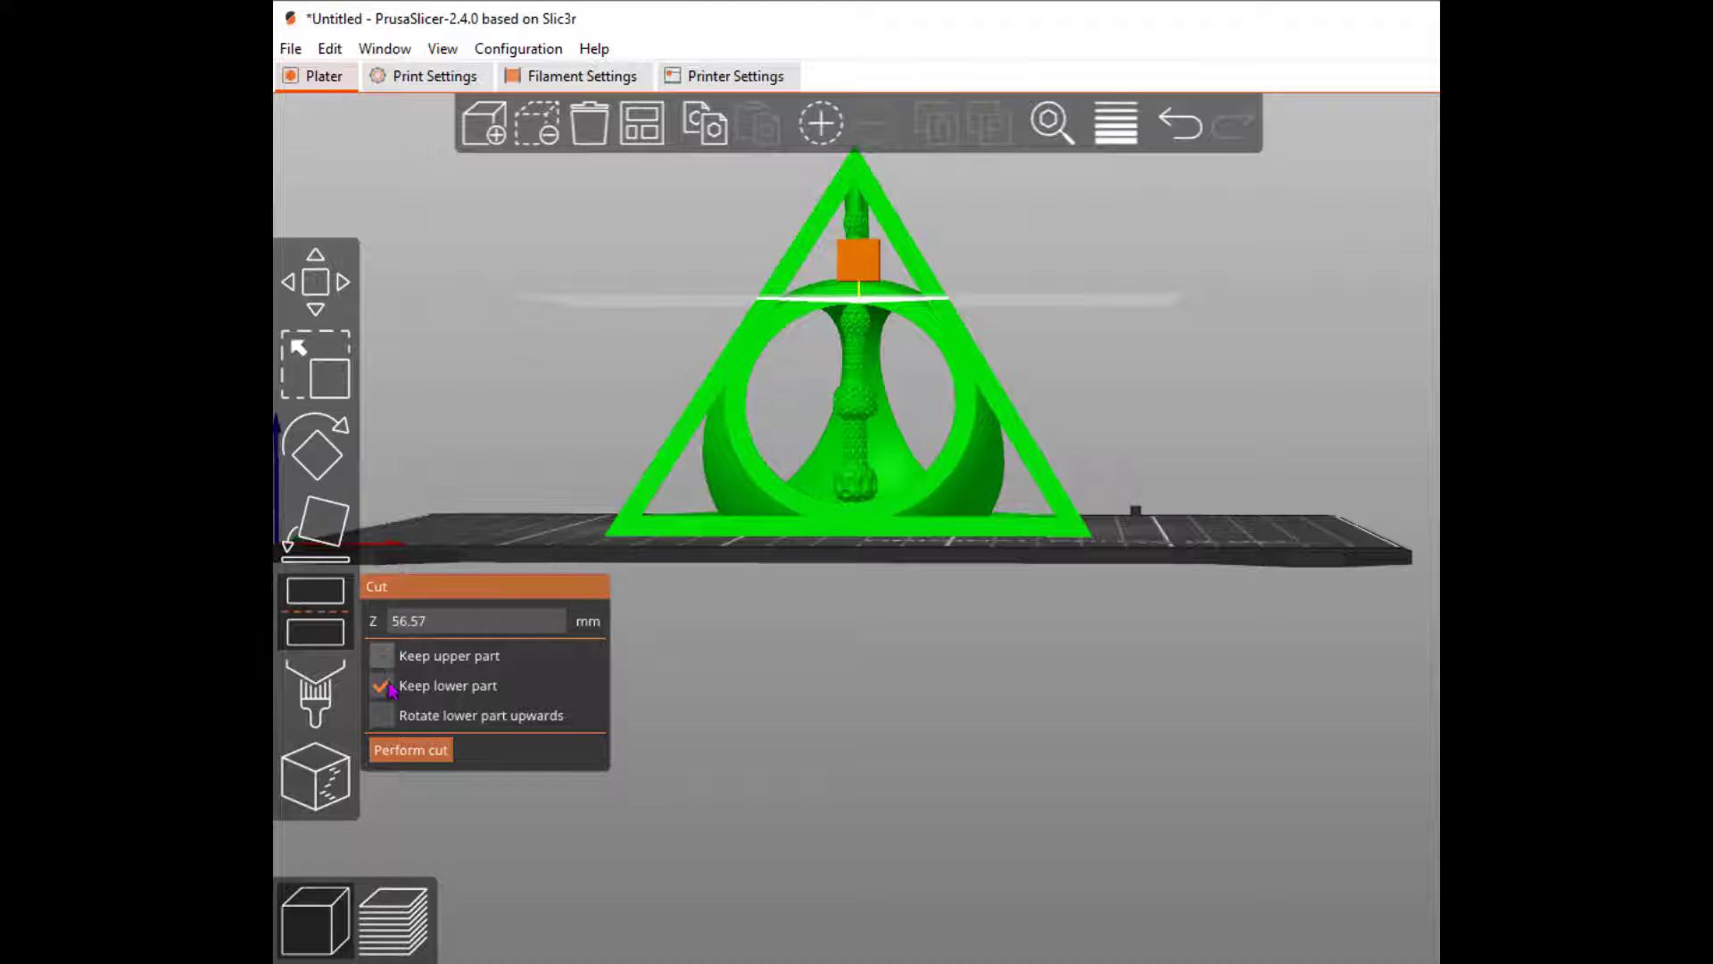
left_click(435, 751)
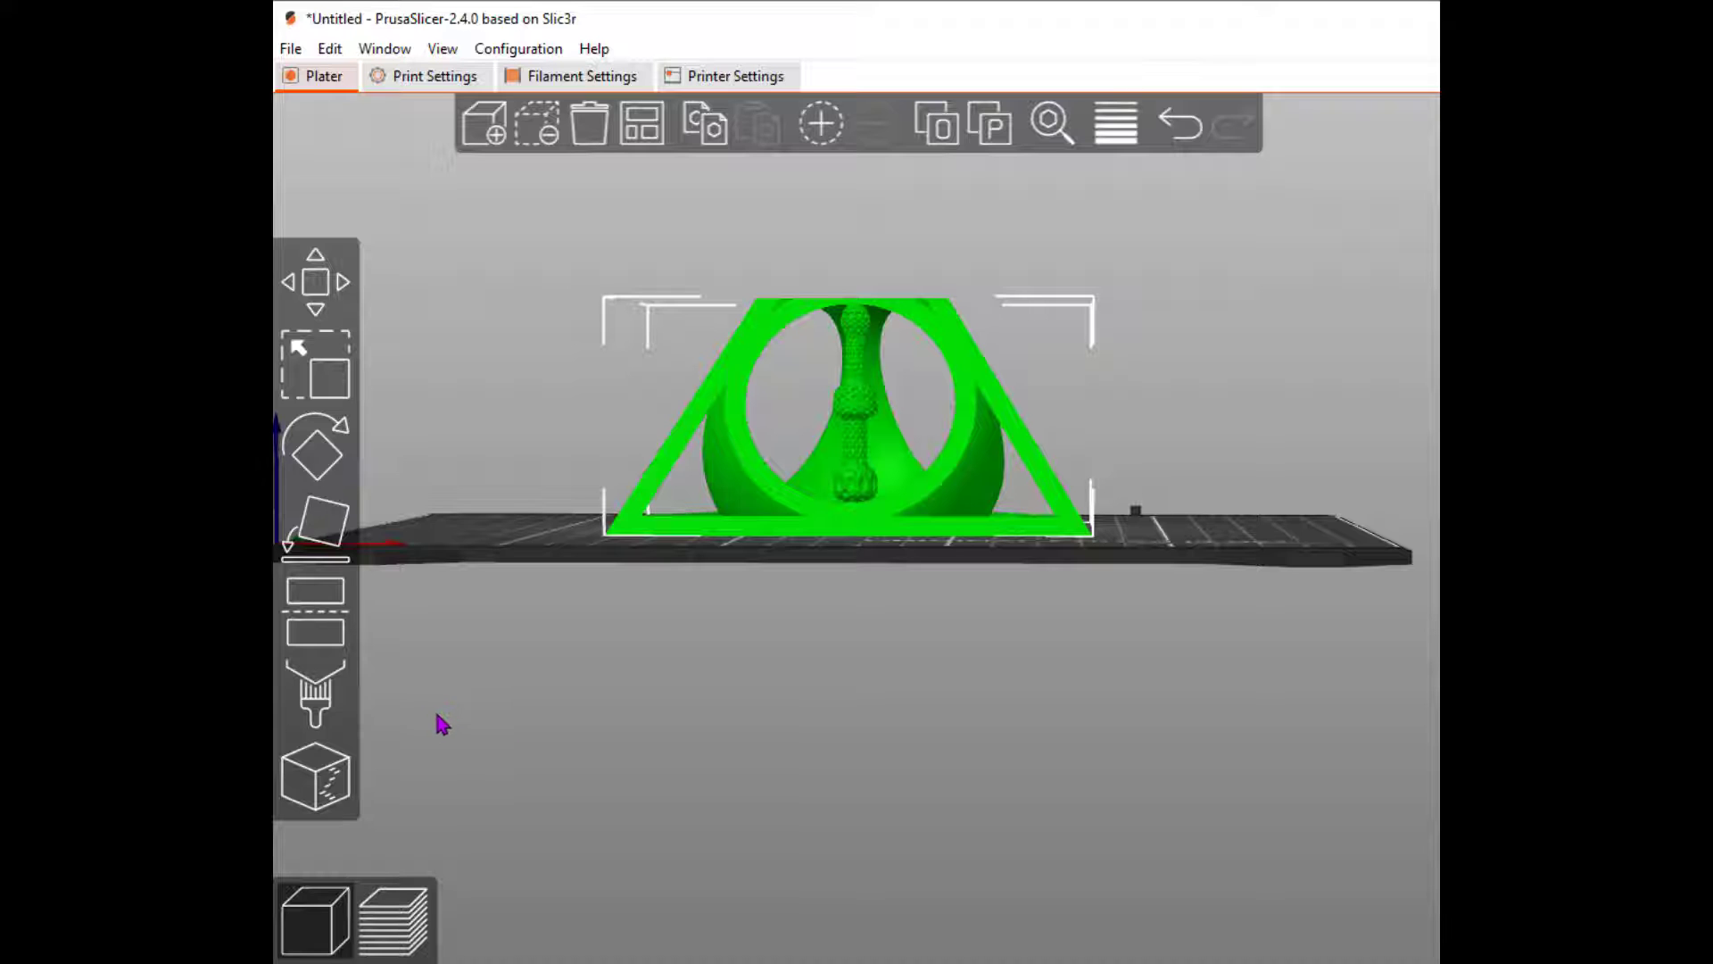
- Trim a thin slice off the top of the remaining model with a cut at Z 55.66 mm, keeping the lower part
left_click(312, 633)
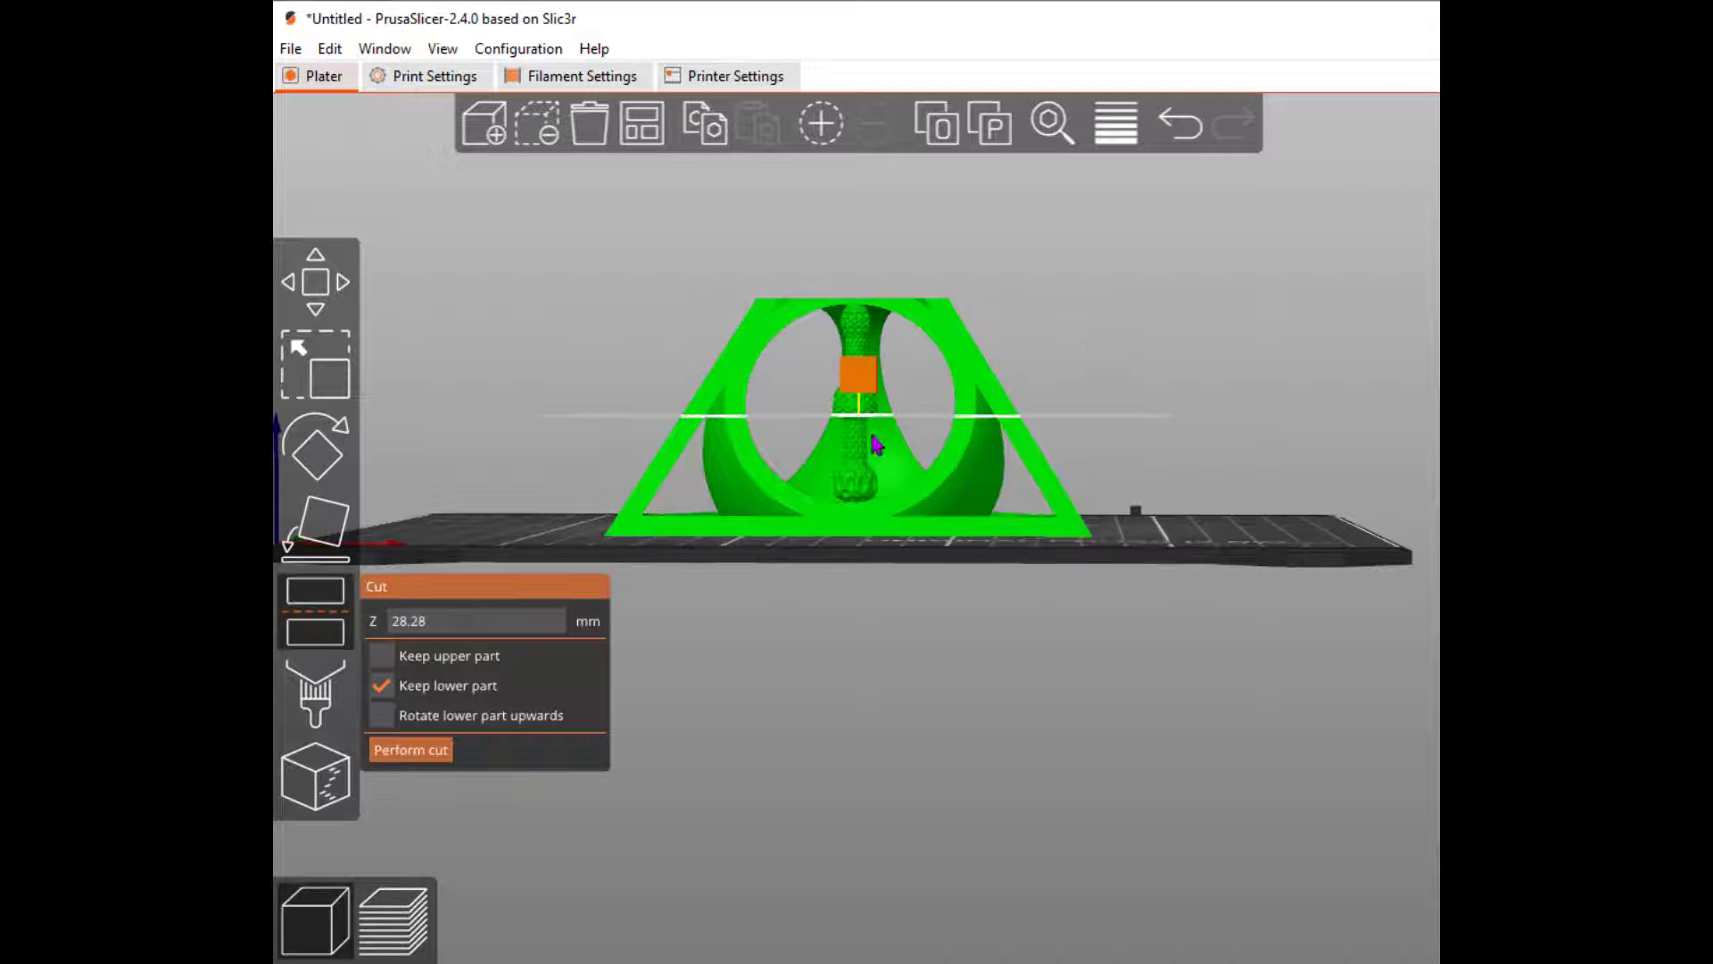
left_click_drag(859, 375, 869, 268)
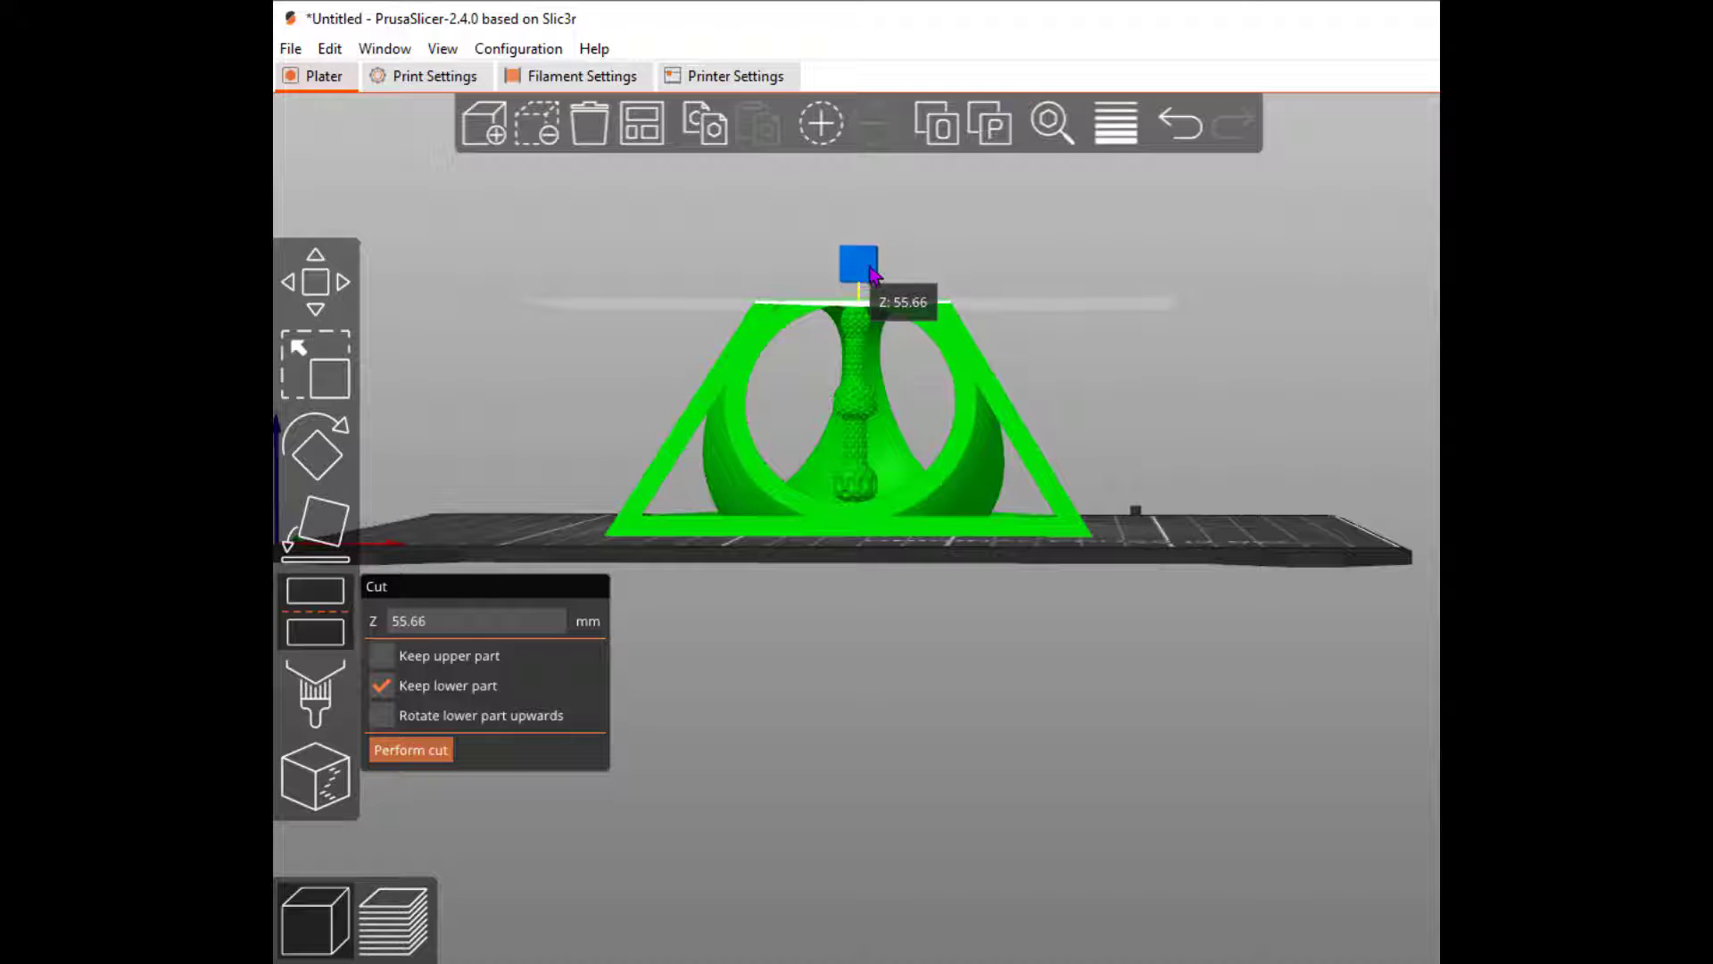
left_click(421, 751)
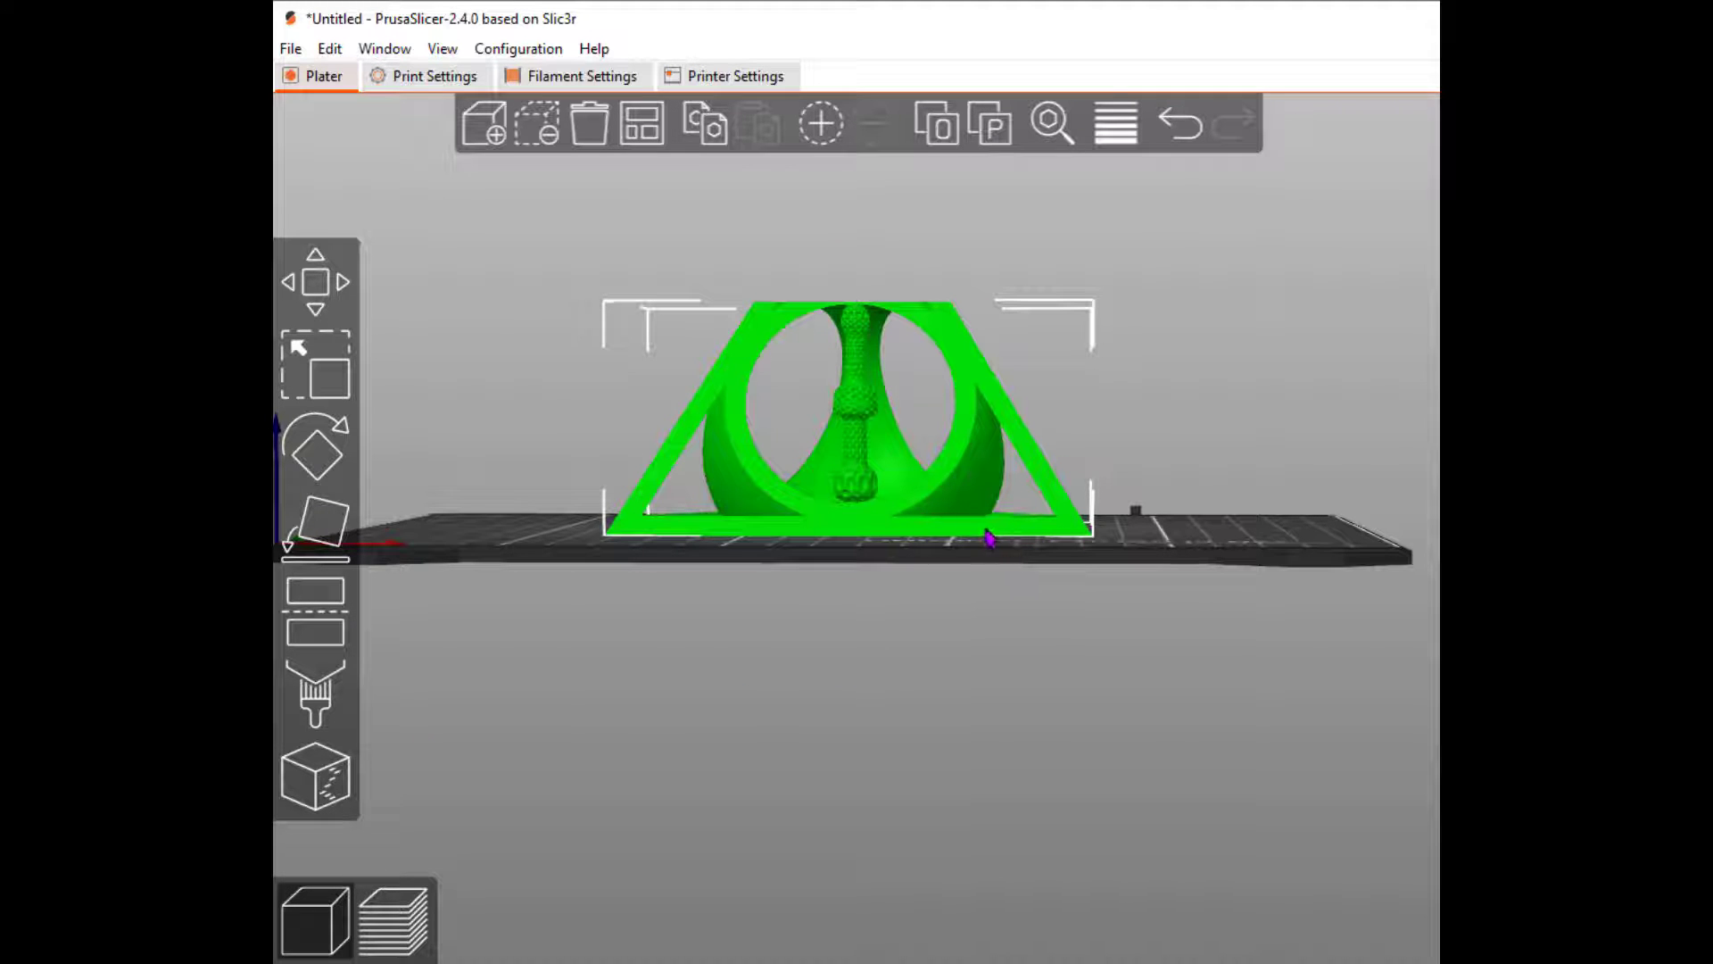
- Rotate the trimmed model around the Y axis so that the wand inside it lies horizontally
left_click_drag(988, 536, 1118, 606)
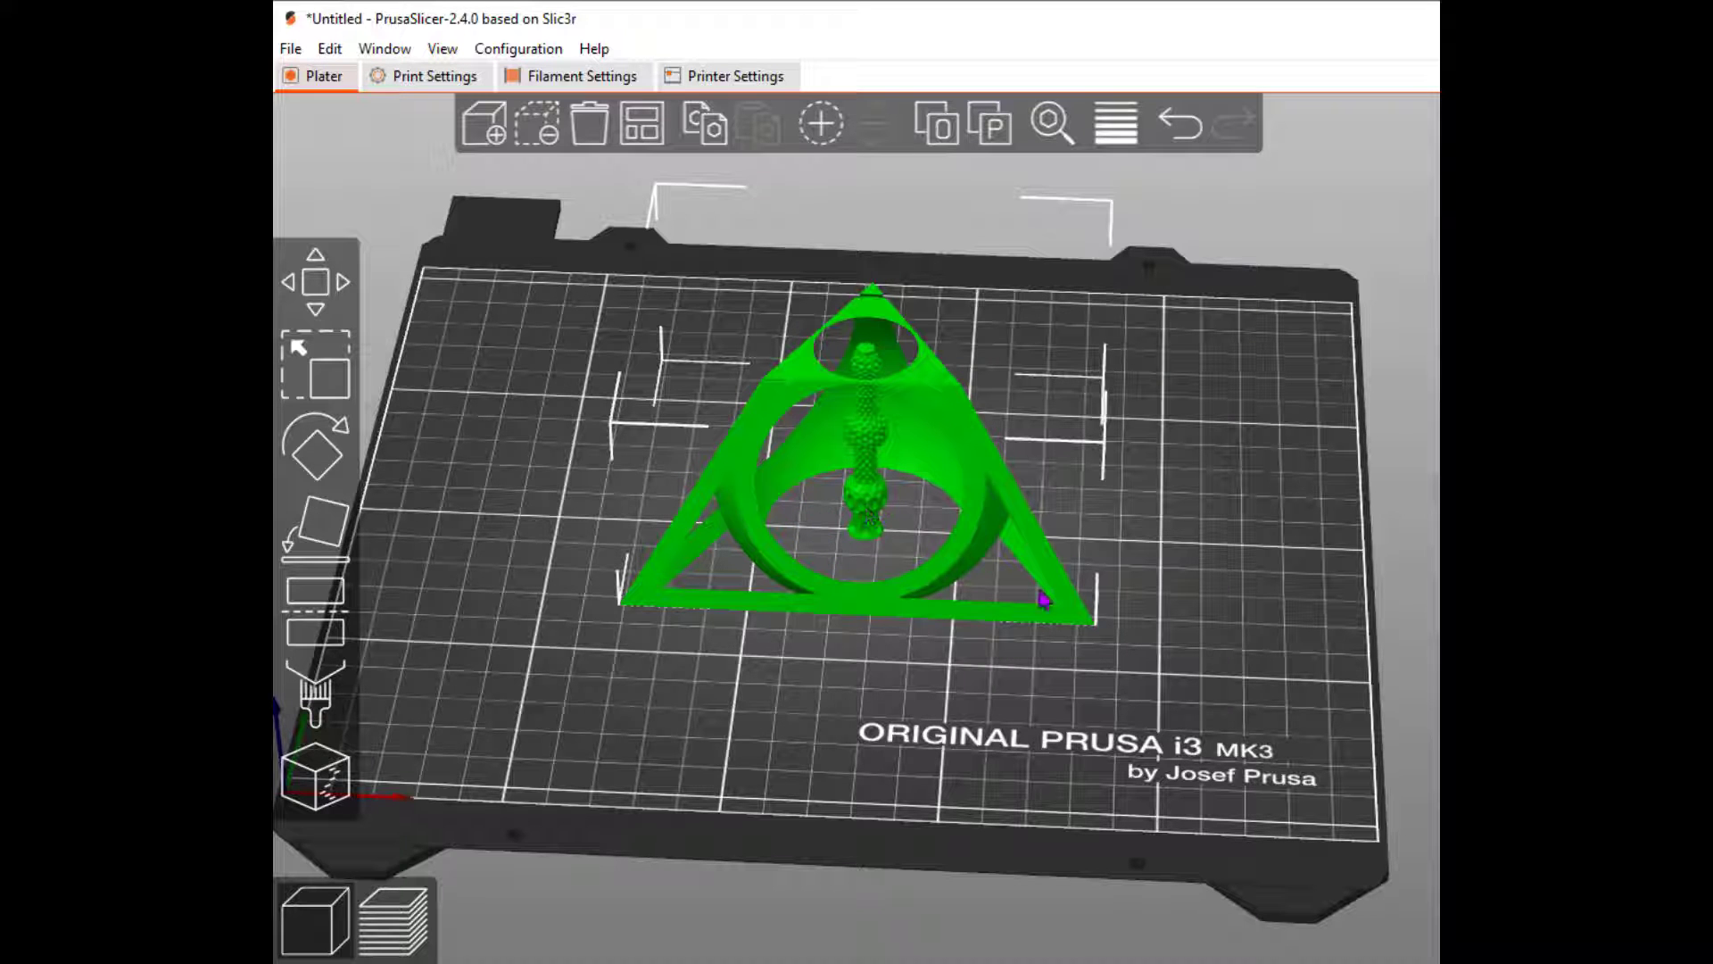
left_click(1017, 671)
left_click(859, 501)
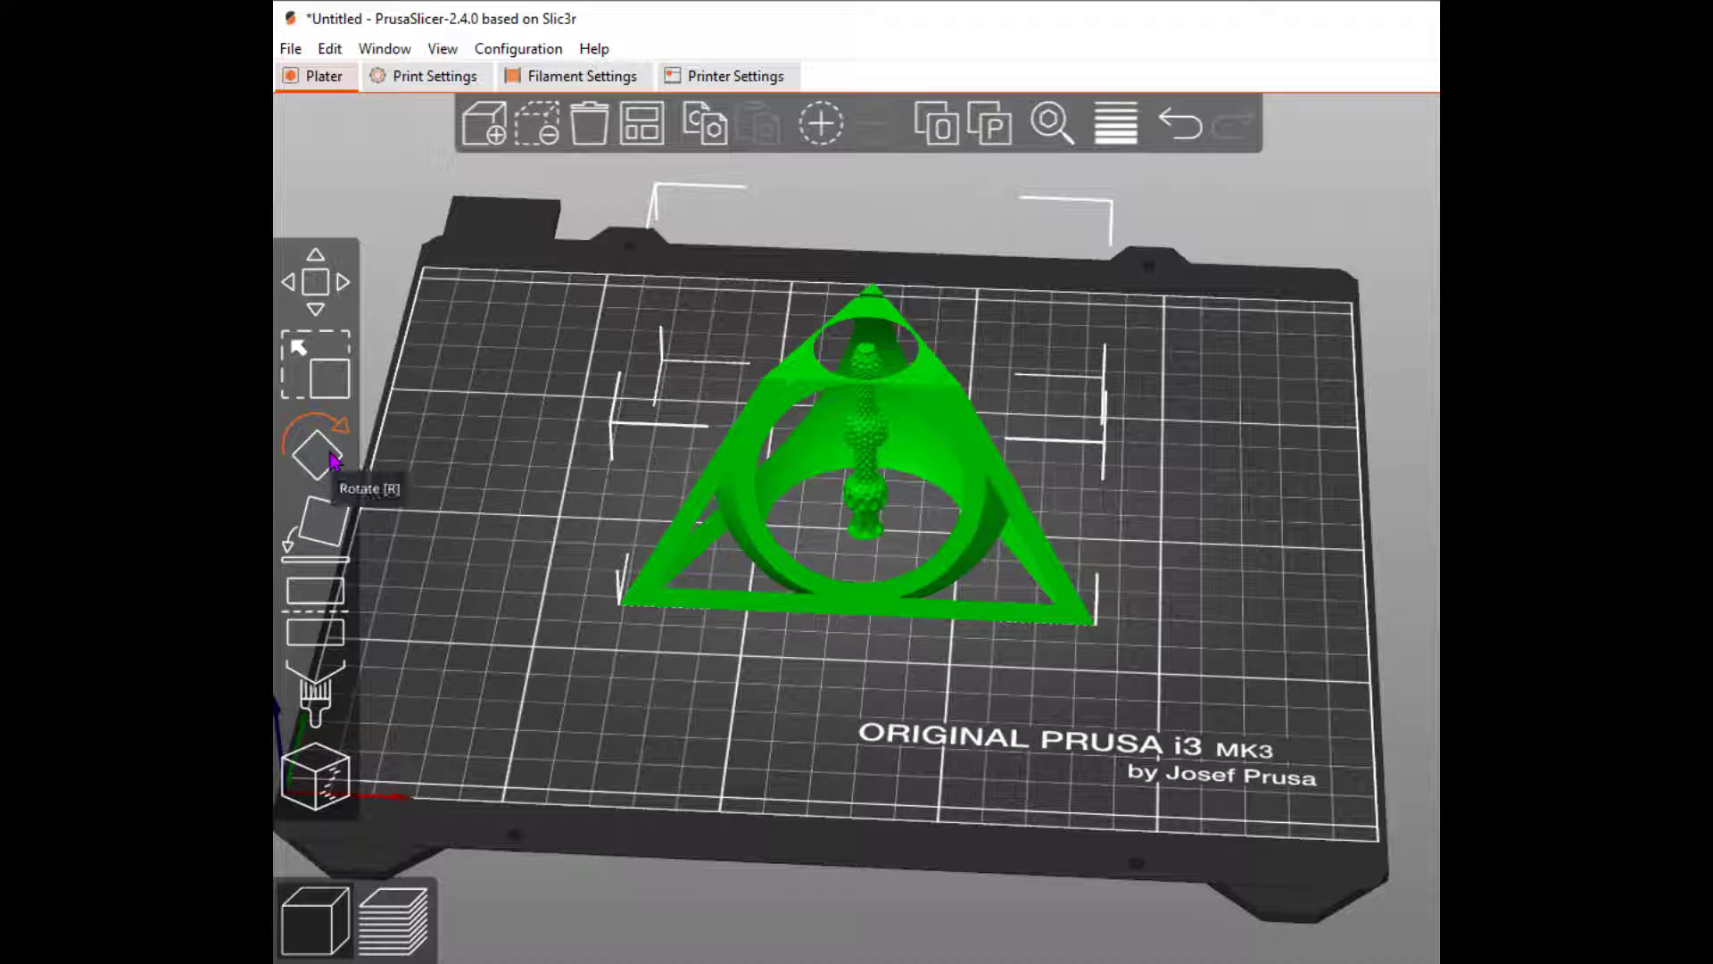
left_click(331, 459)
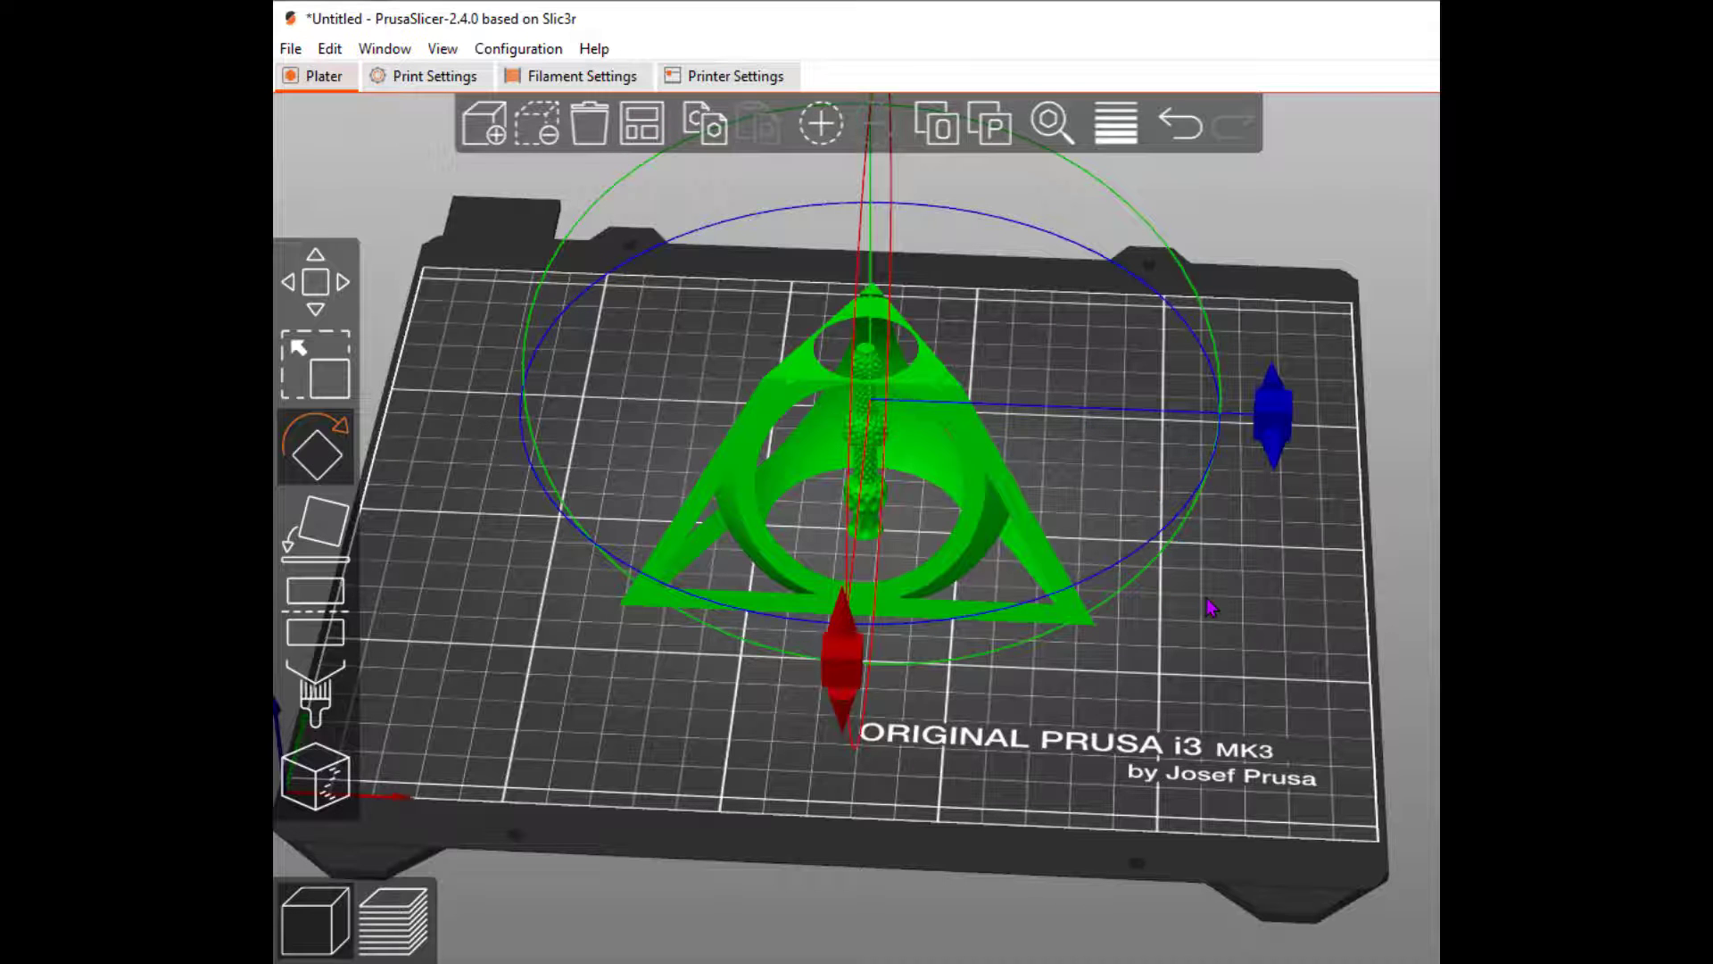
scroll(1210, 607, "down", 2)
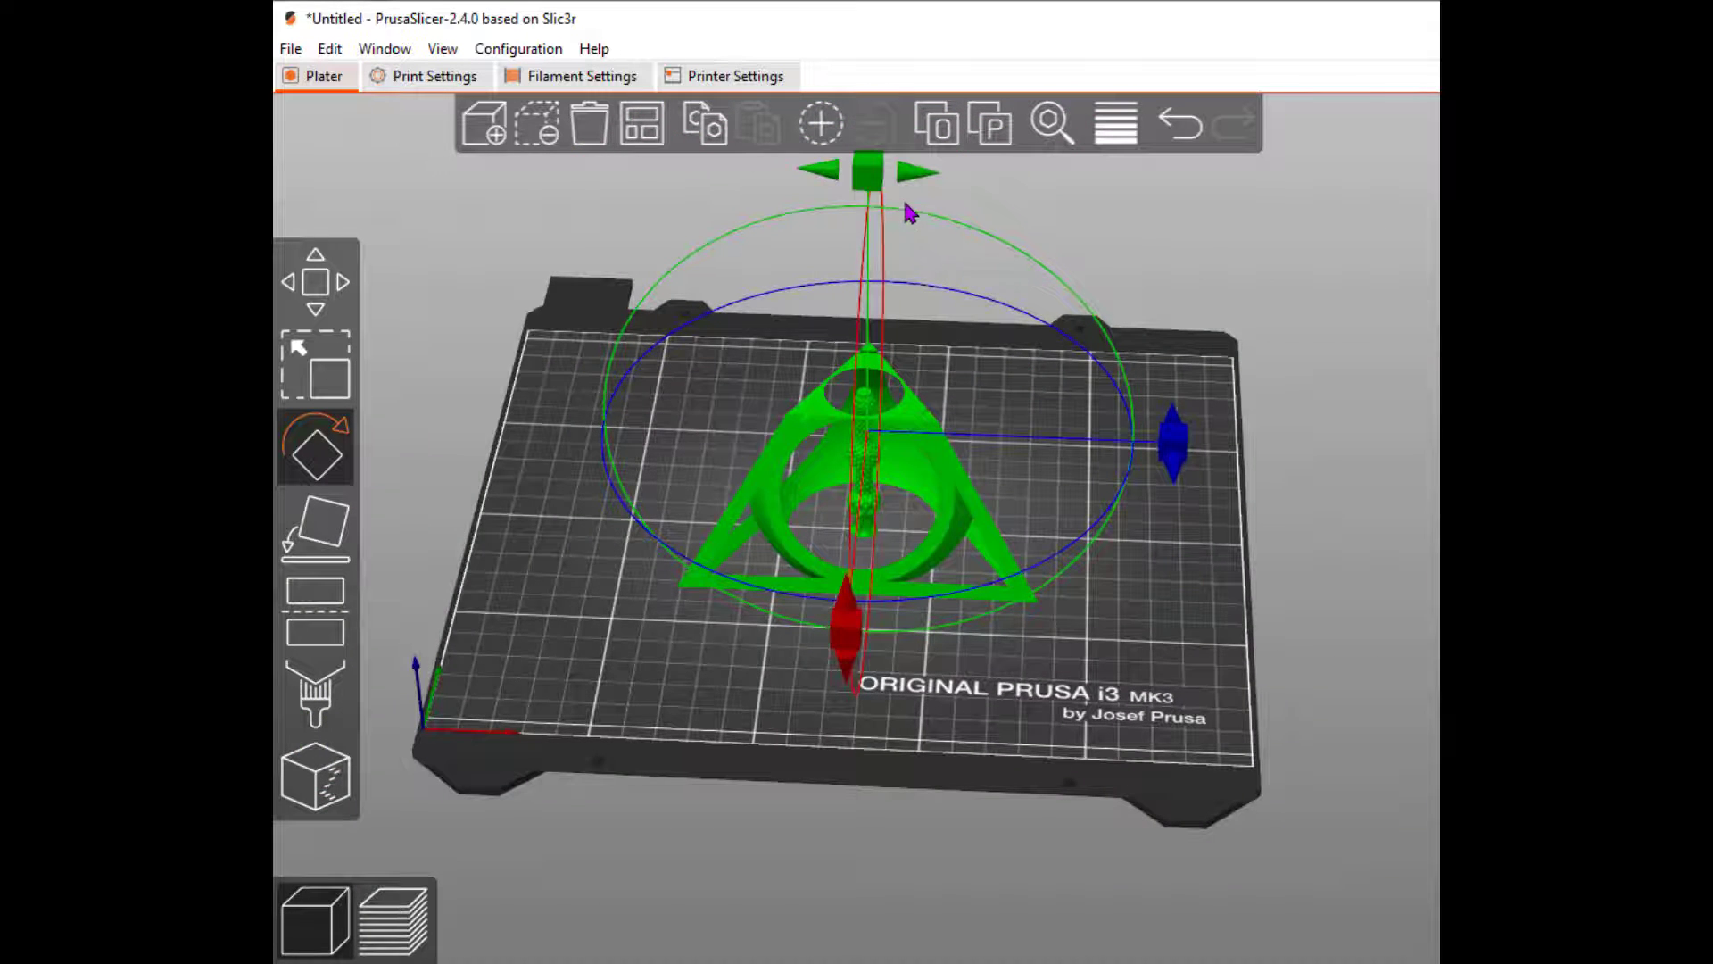
left_click_drag(879, 183, 1106, 450)
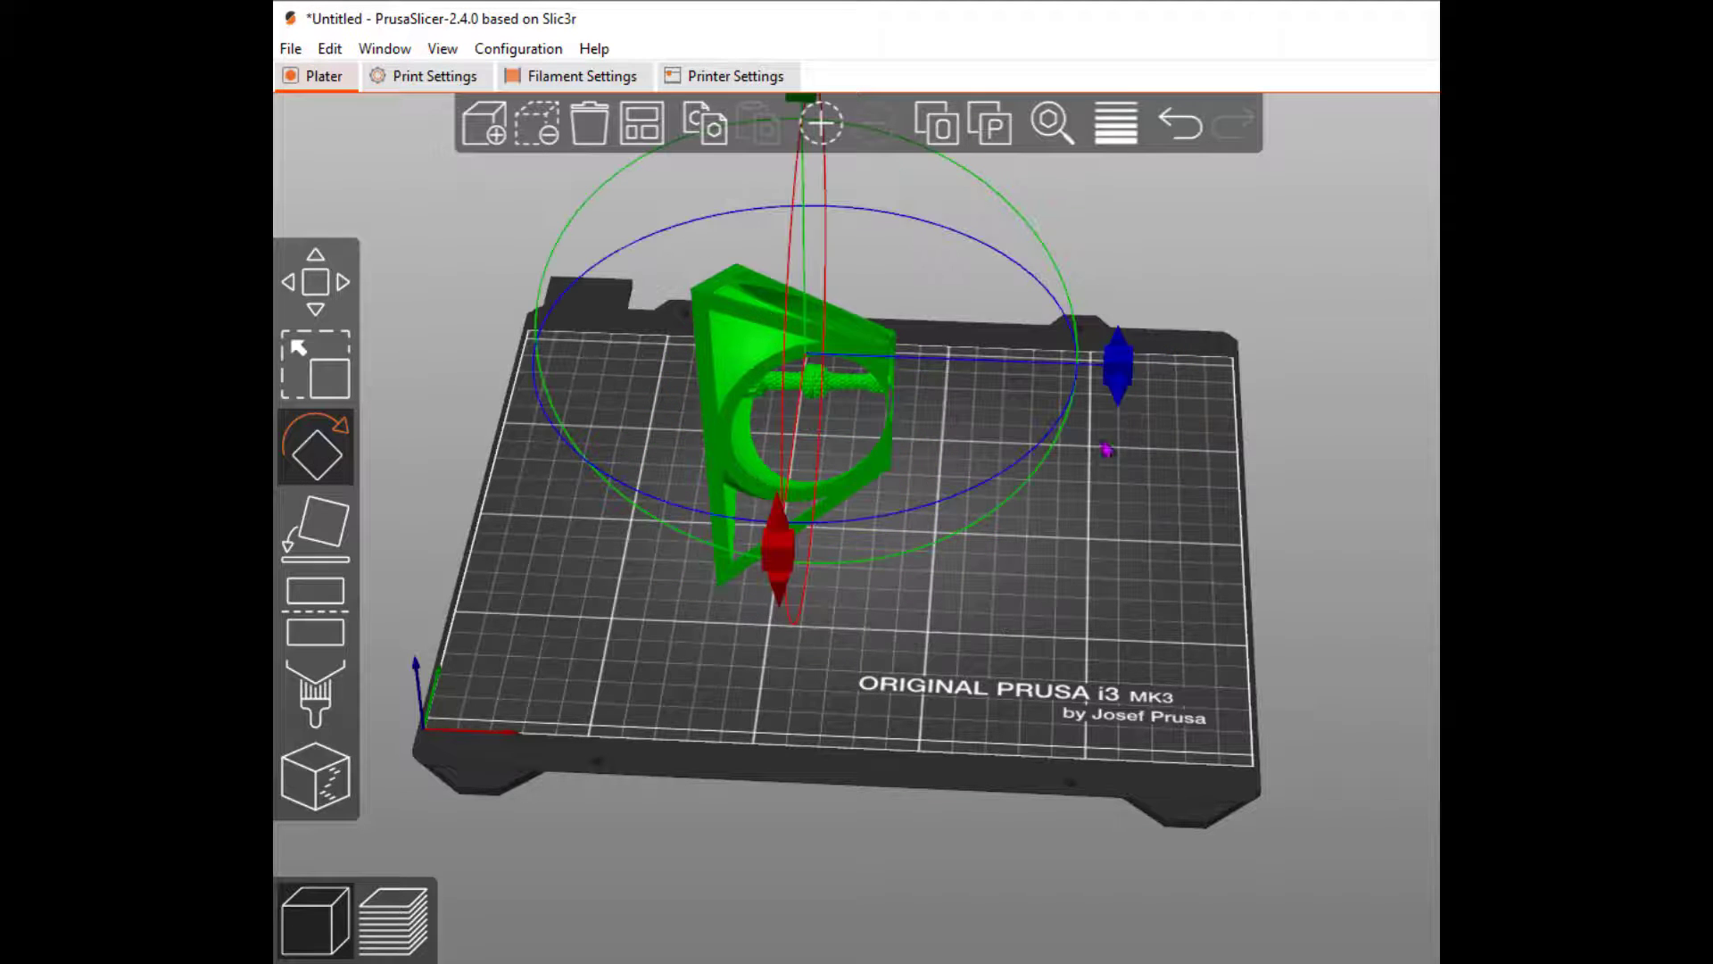
left_click_drag(936, 582, 946, 553)
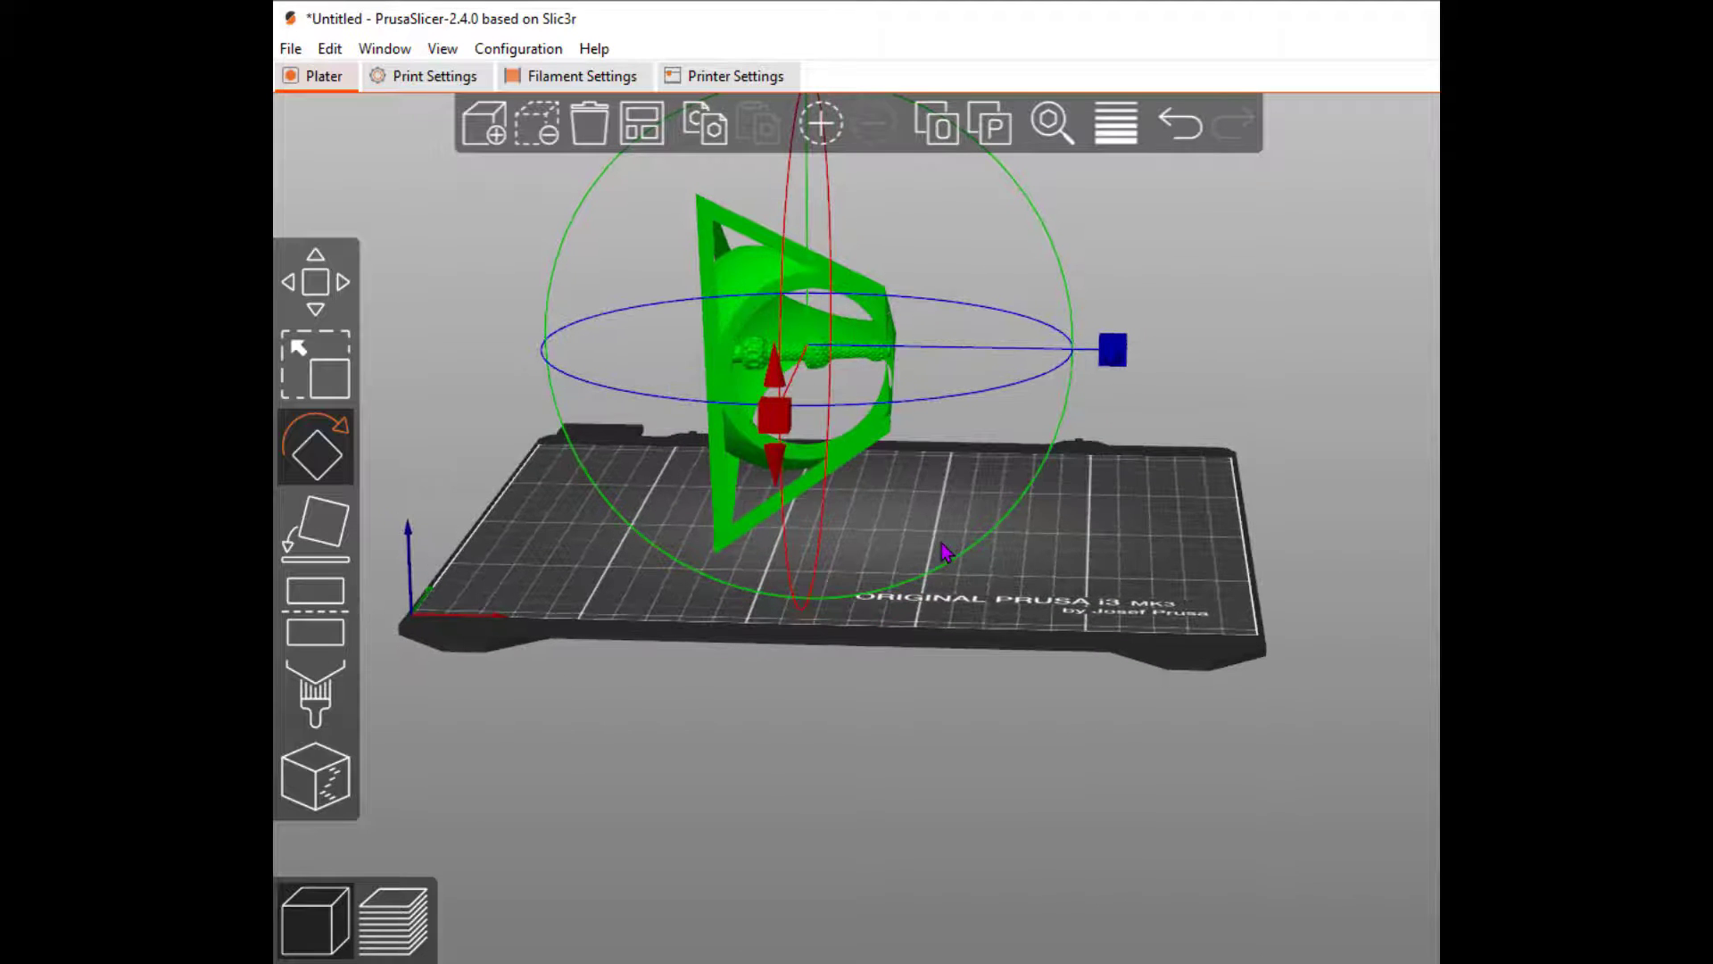
- Cut the rotated model above the wand at Z 68.61 mm, keeping only the lower part
left_click(329, 602)
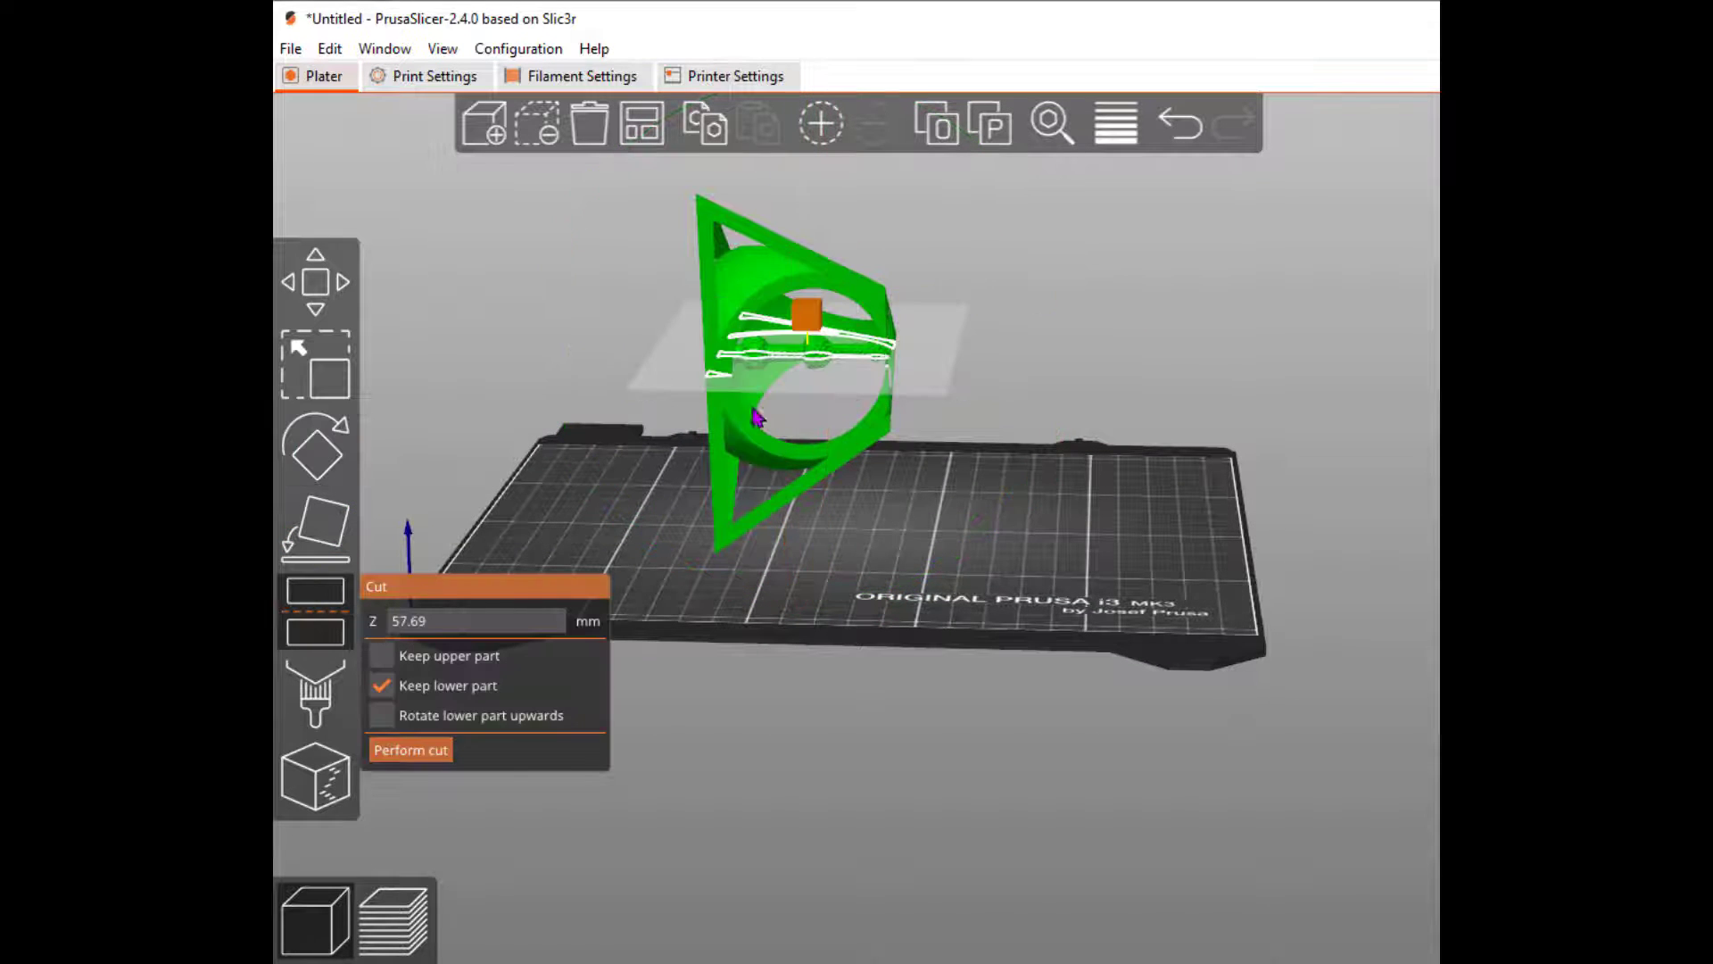
left_click_drag(810, 332, 811, 321)
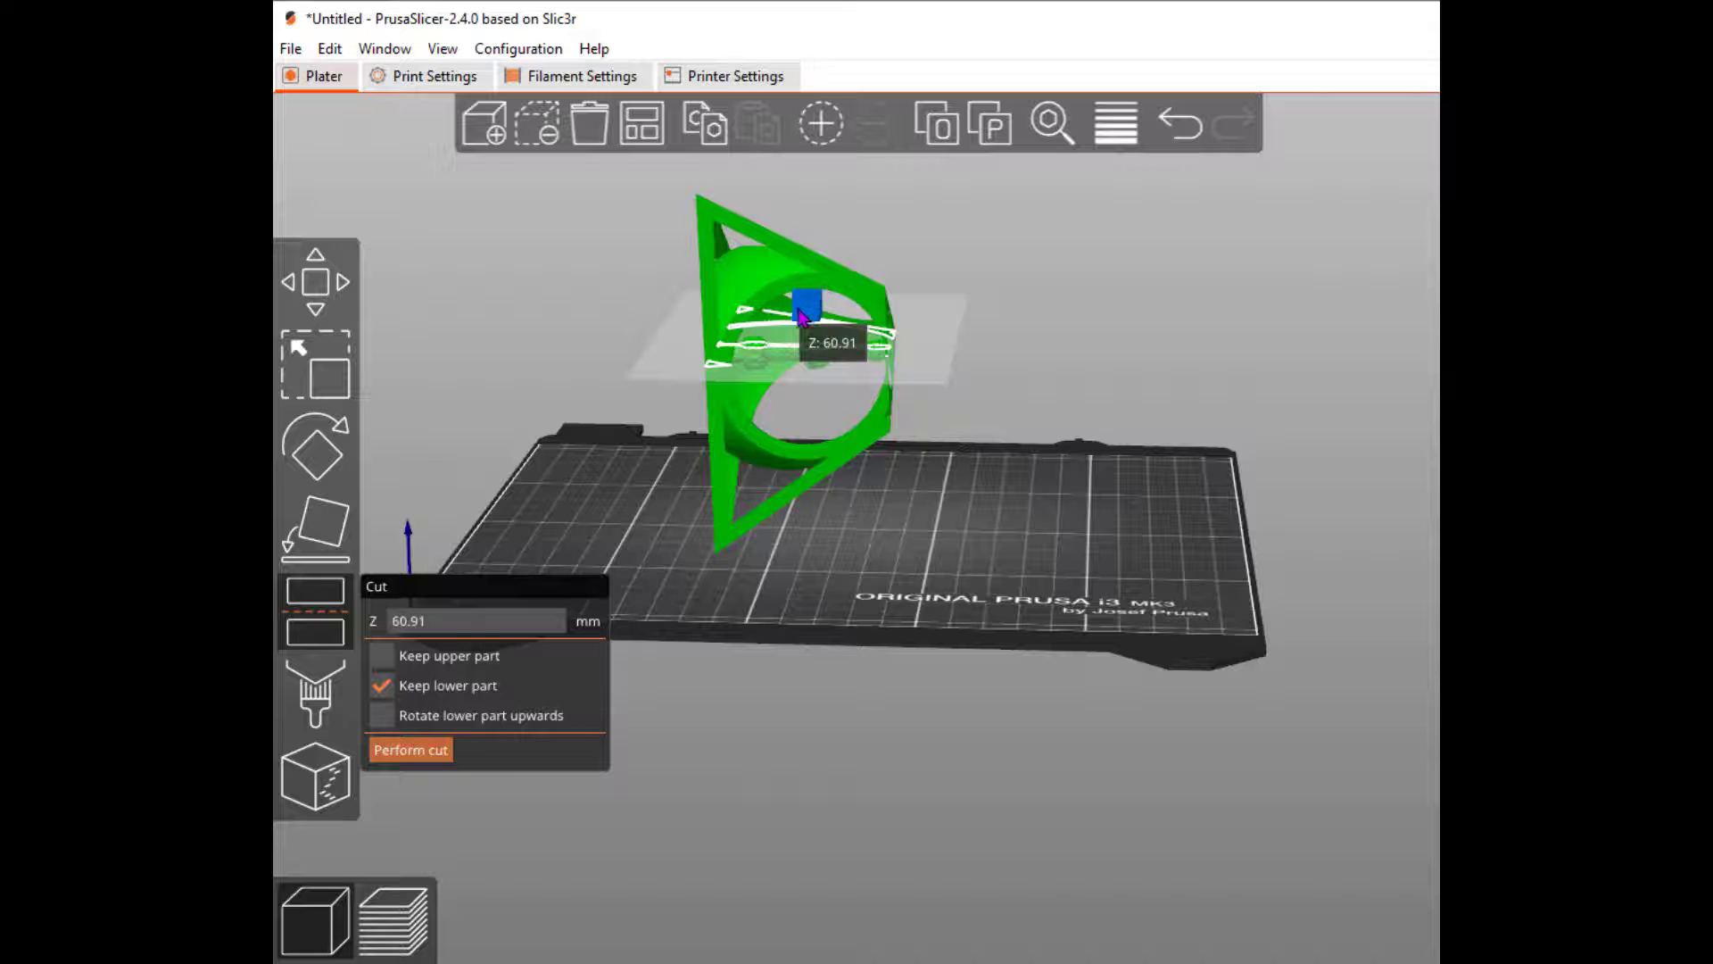
left_click_drag(958, 502, 951, 475)
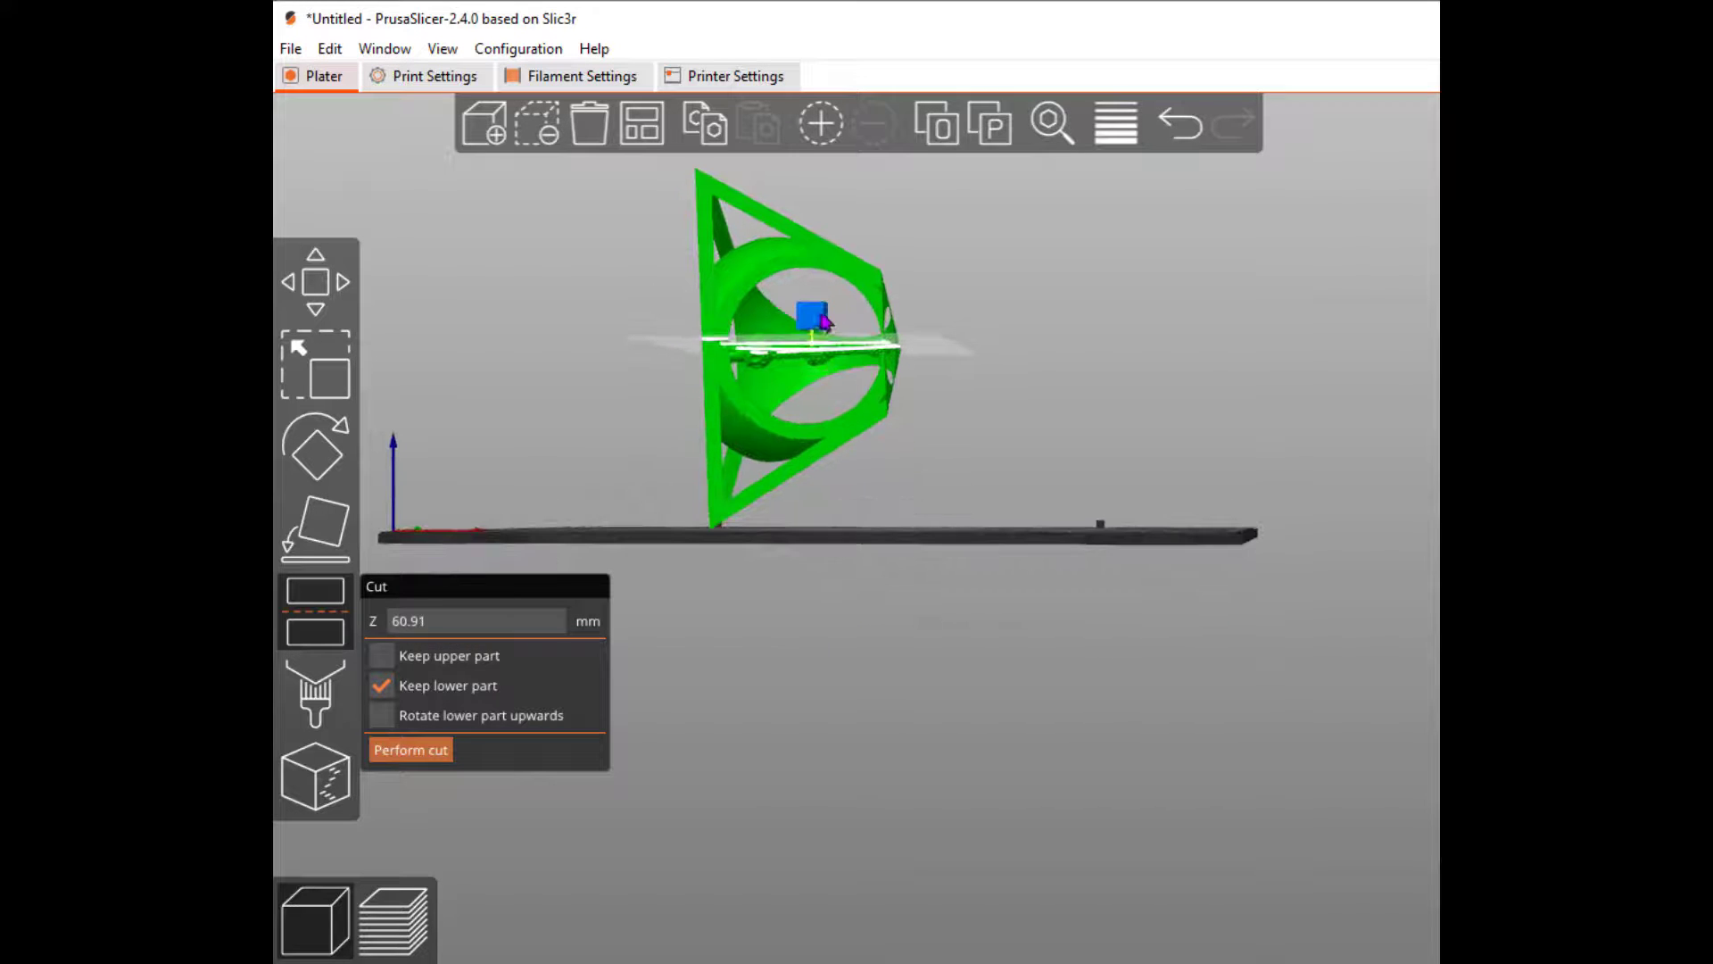
left_click_drag(823, 328, 822, 303)
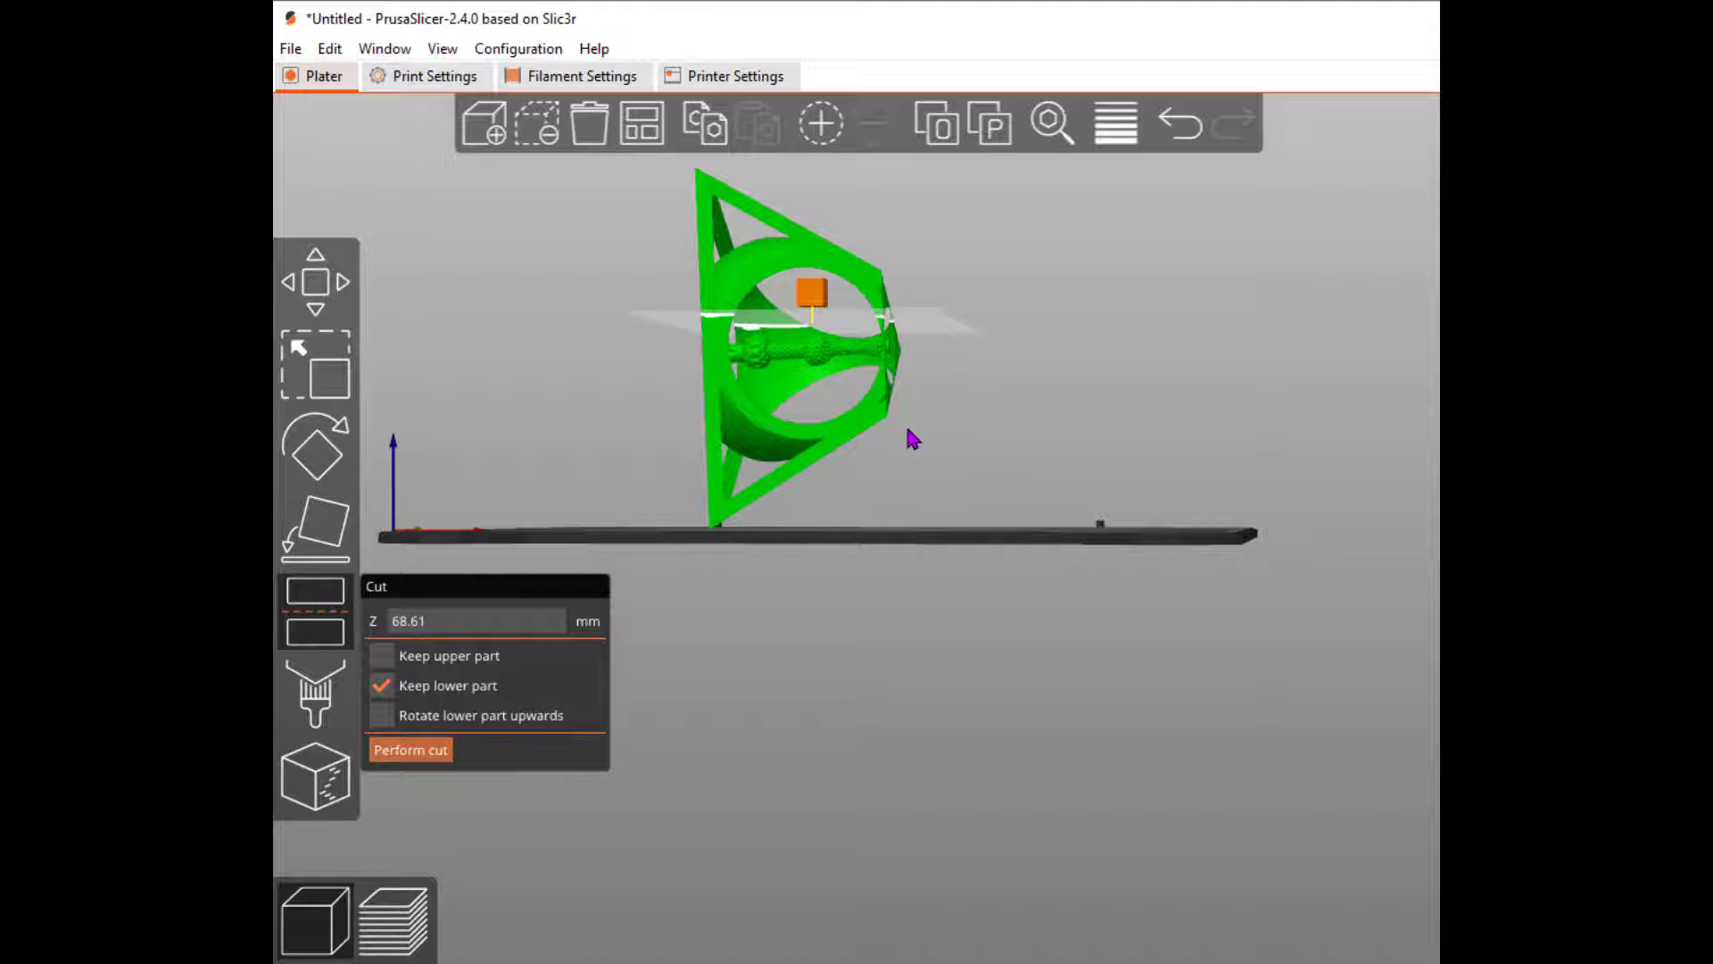
left_click(418, 751)
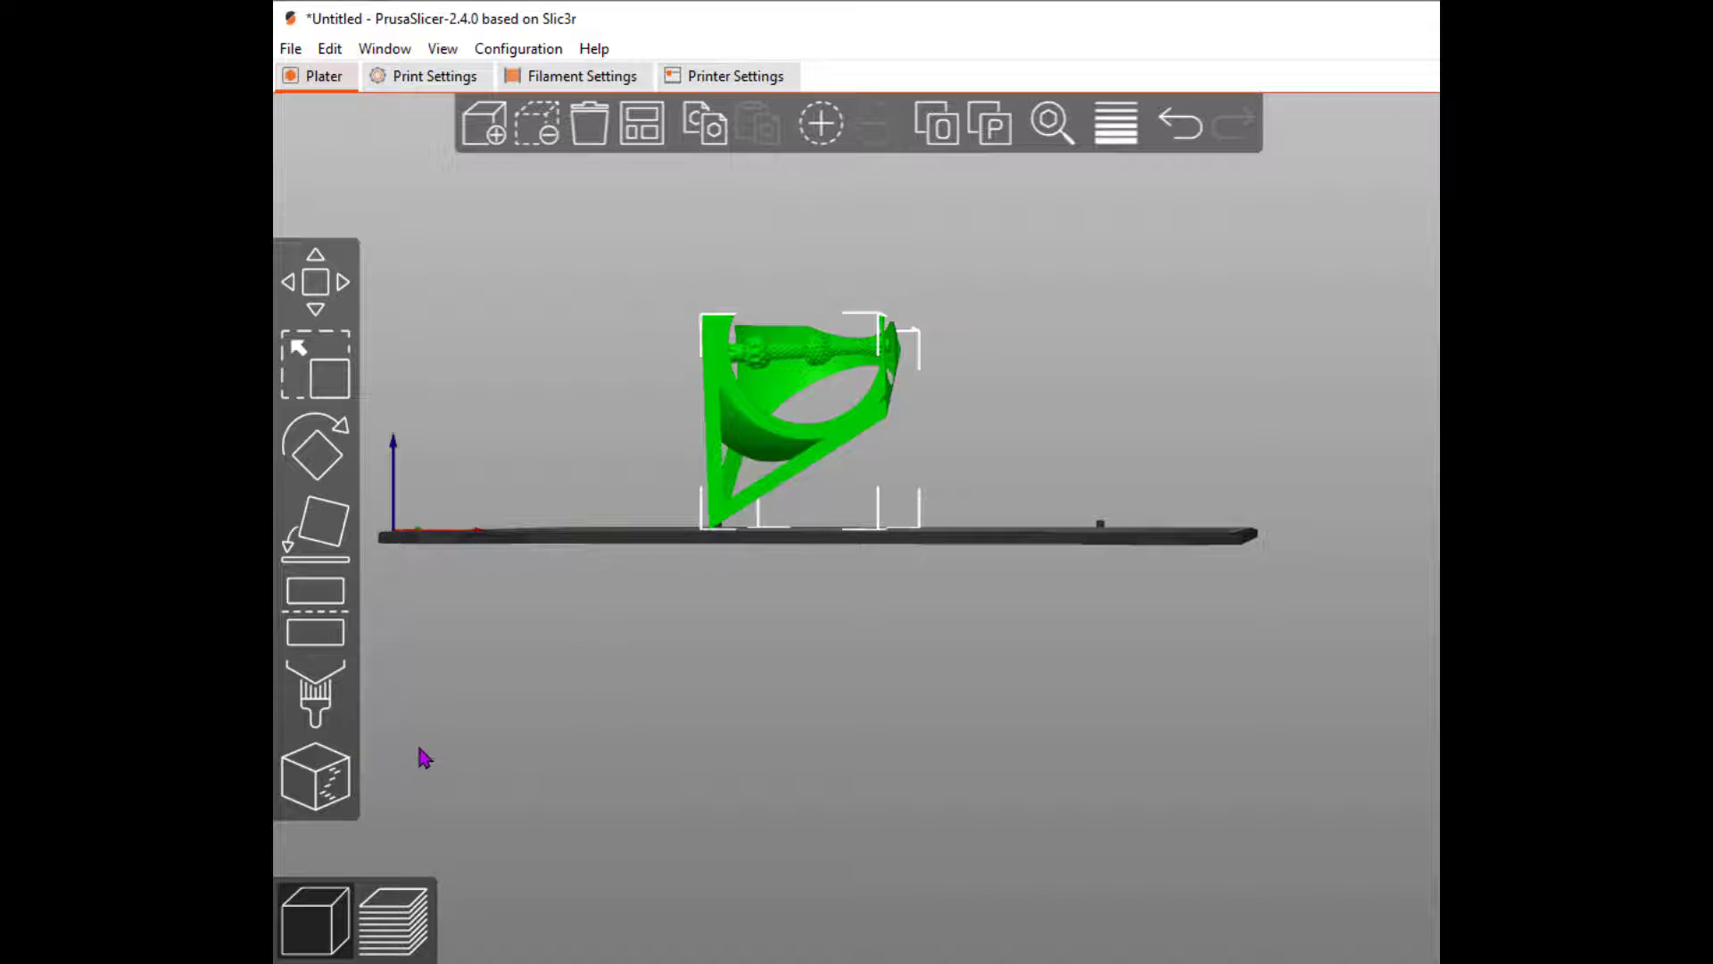
- Cut the model just below the wand at Z 51.49 mm, keeping only the upper part
left_click(314, 634)
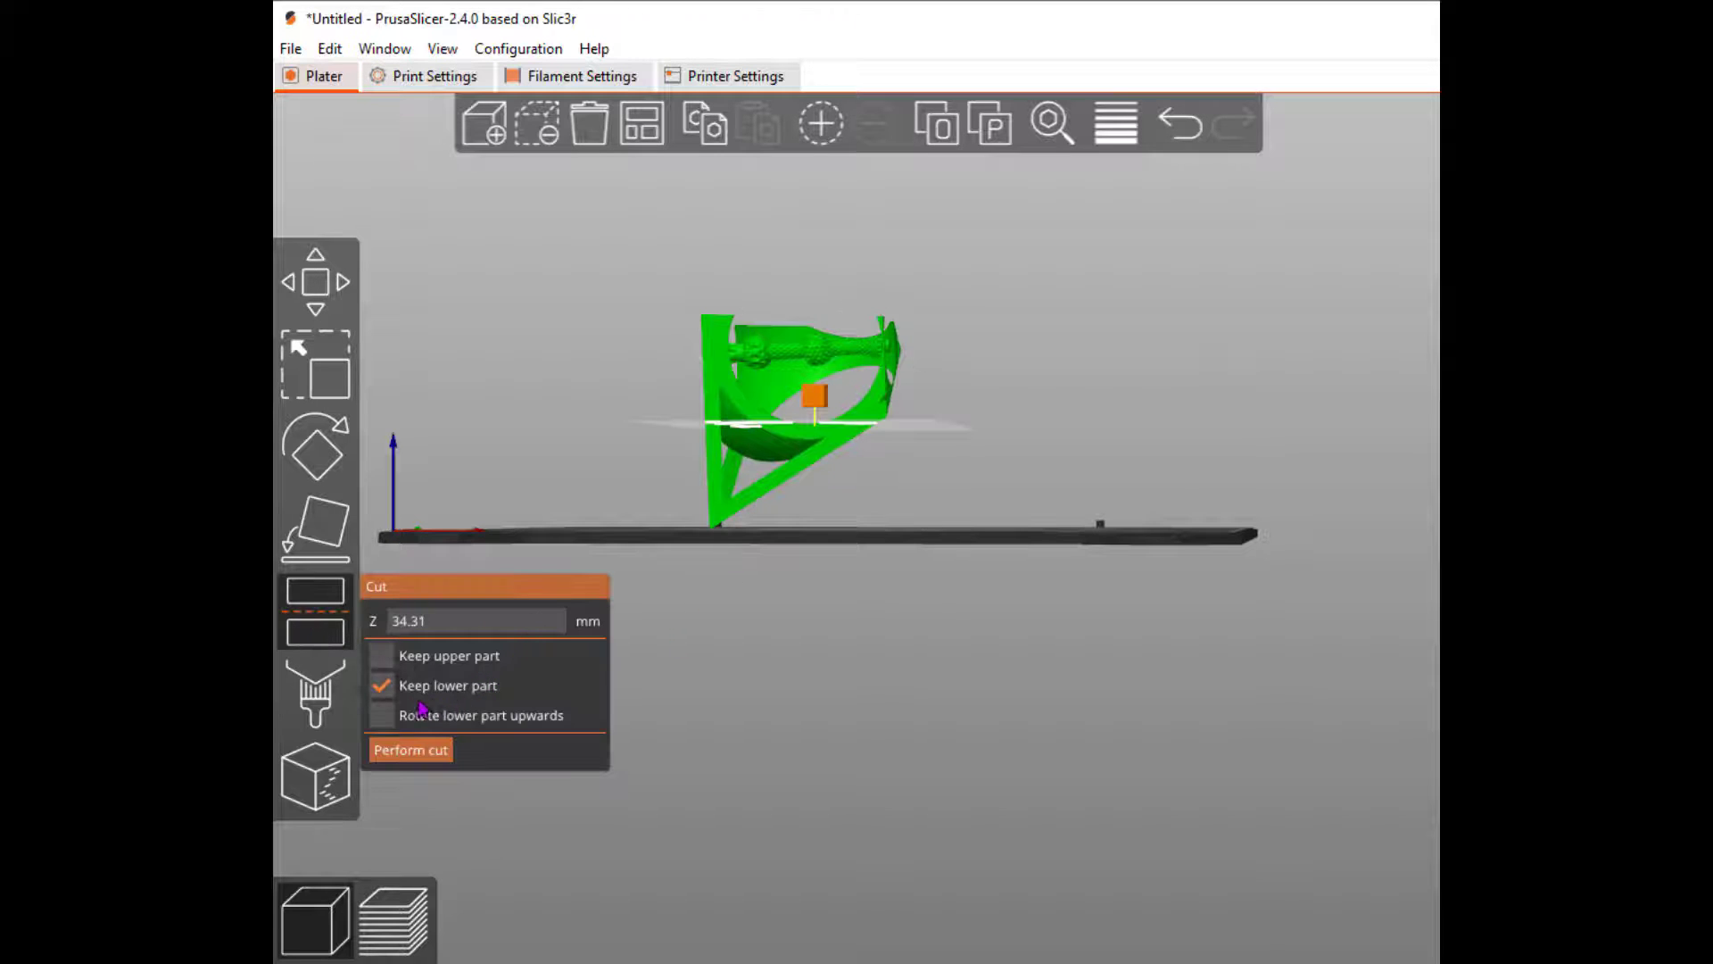
left_click(382, 657)
left_click_drag(815, 395, 818, 354)
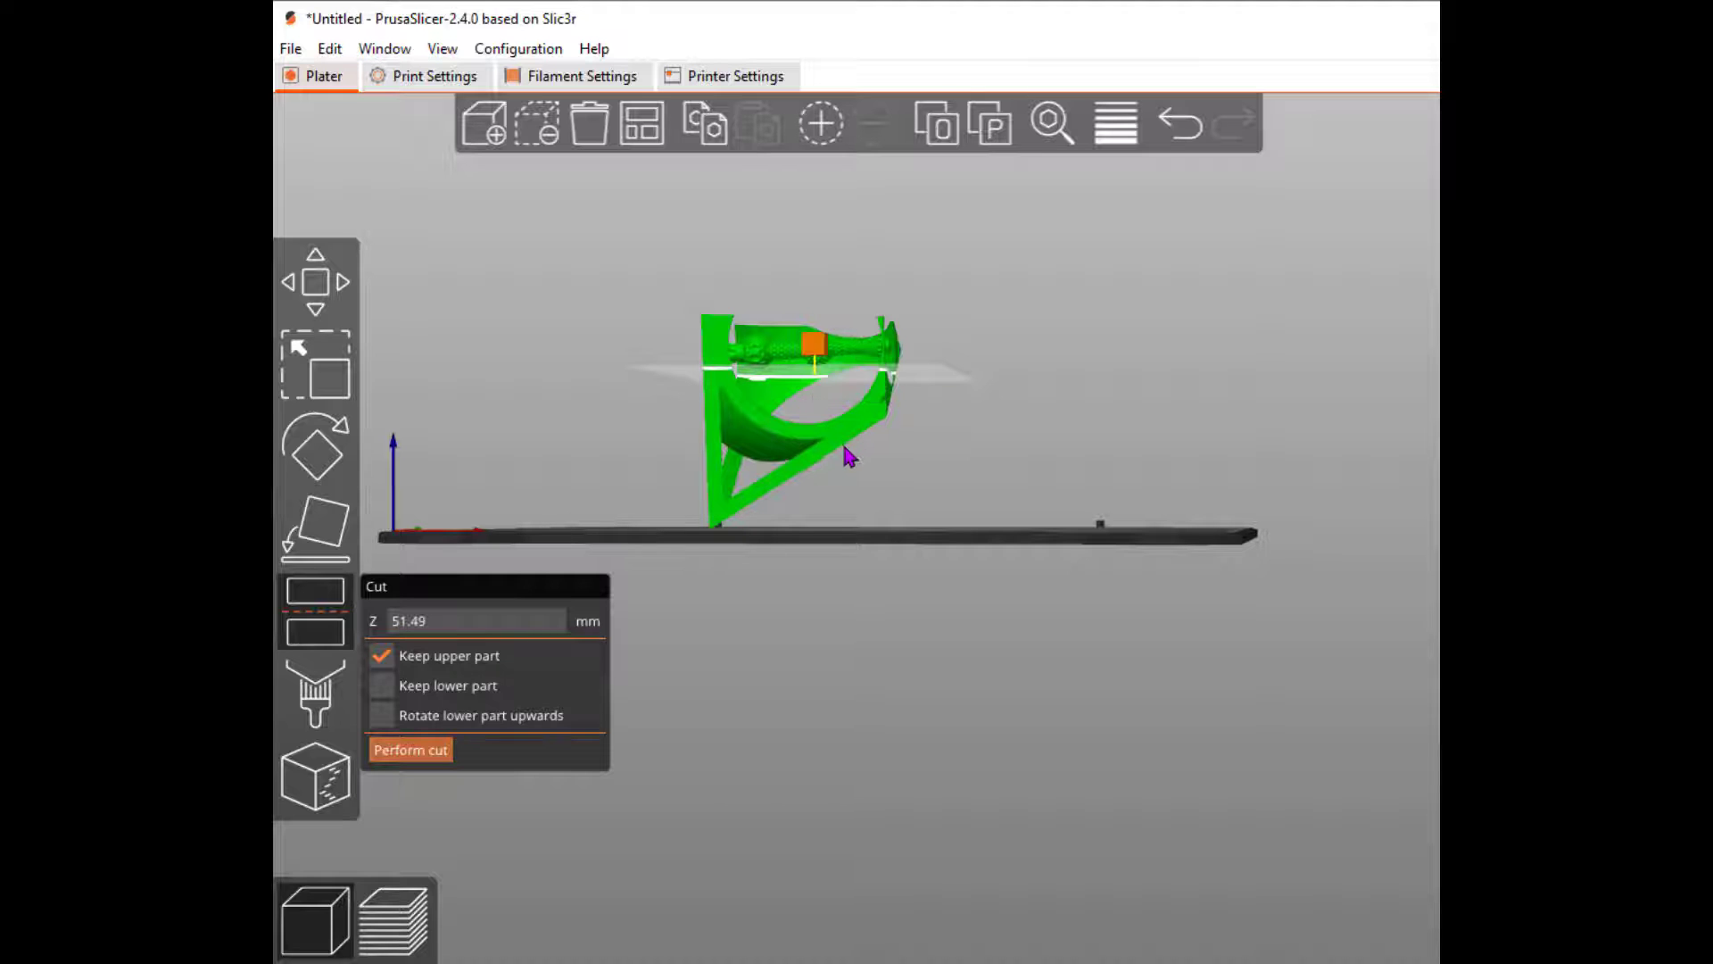
left_click(418, 750)
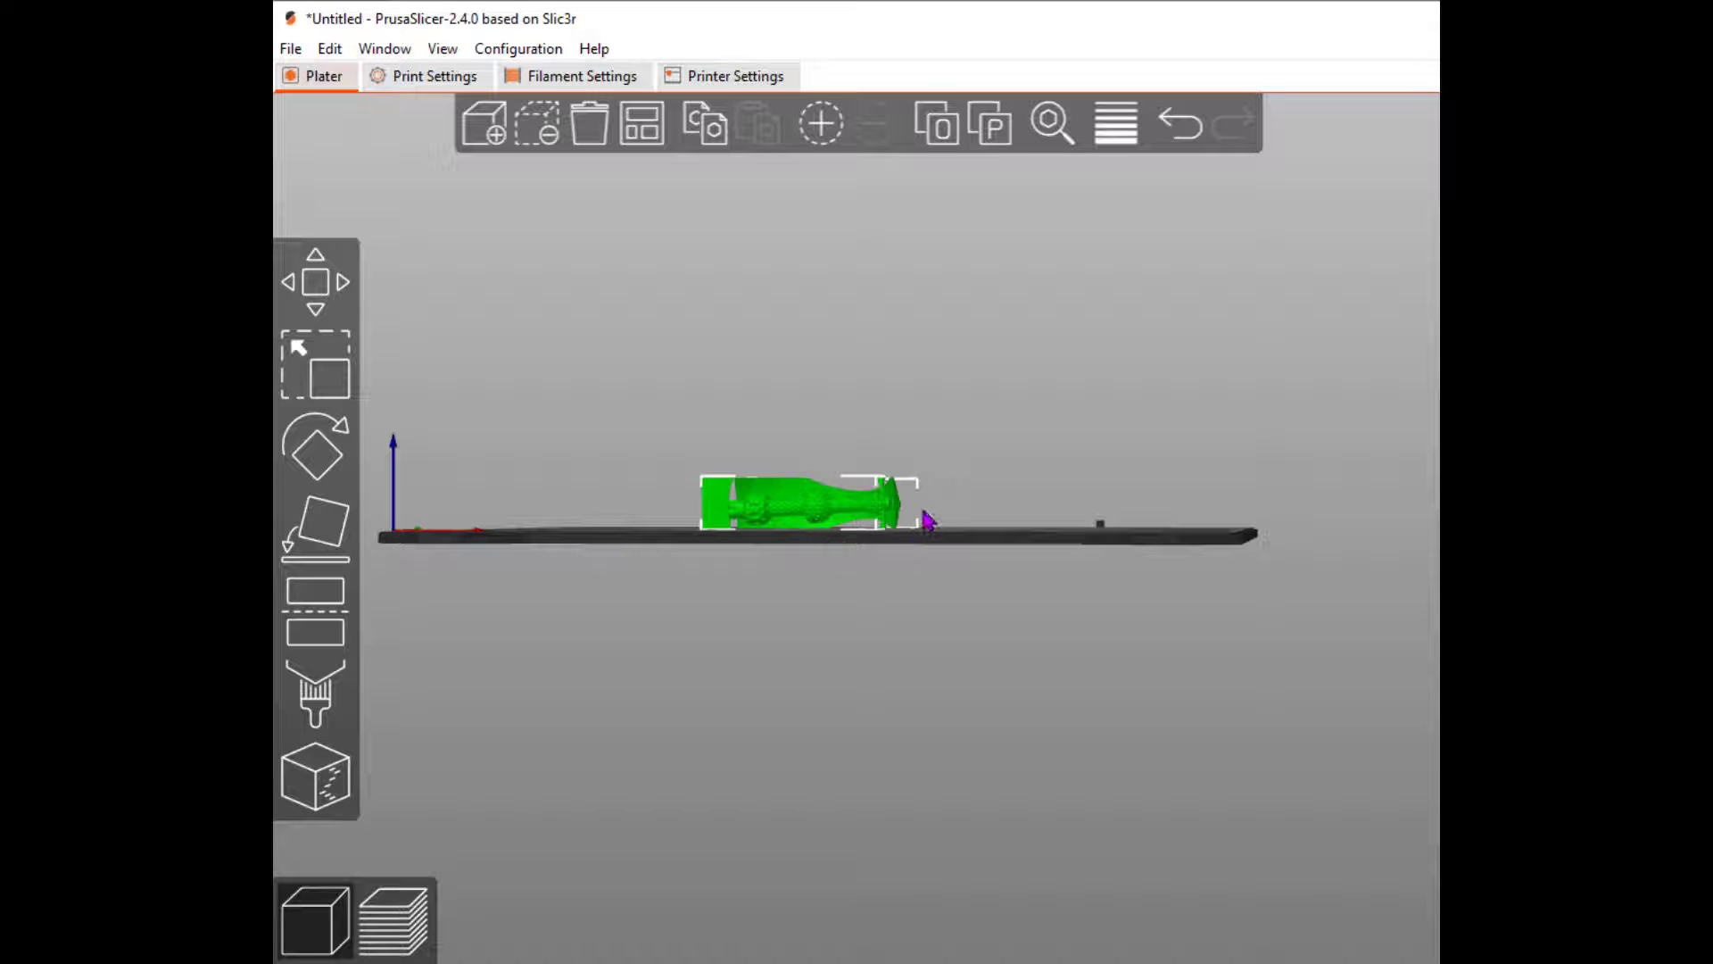
- Stand the remaining slice upright by placing its outer side face near the small corner fragment on the bed
left_click_drag(927, 520, 936, 595)
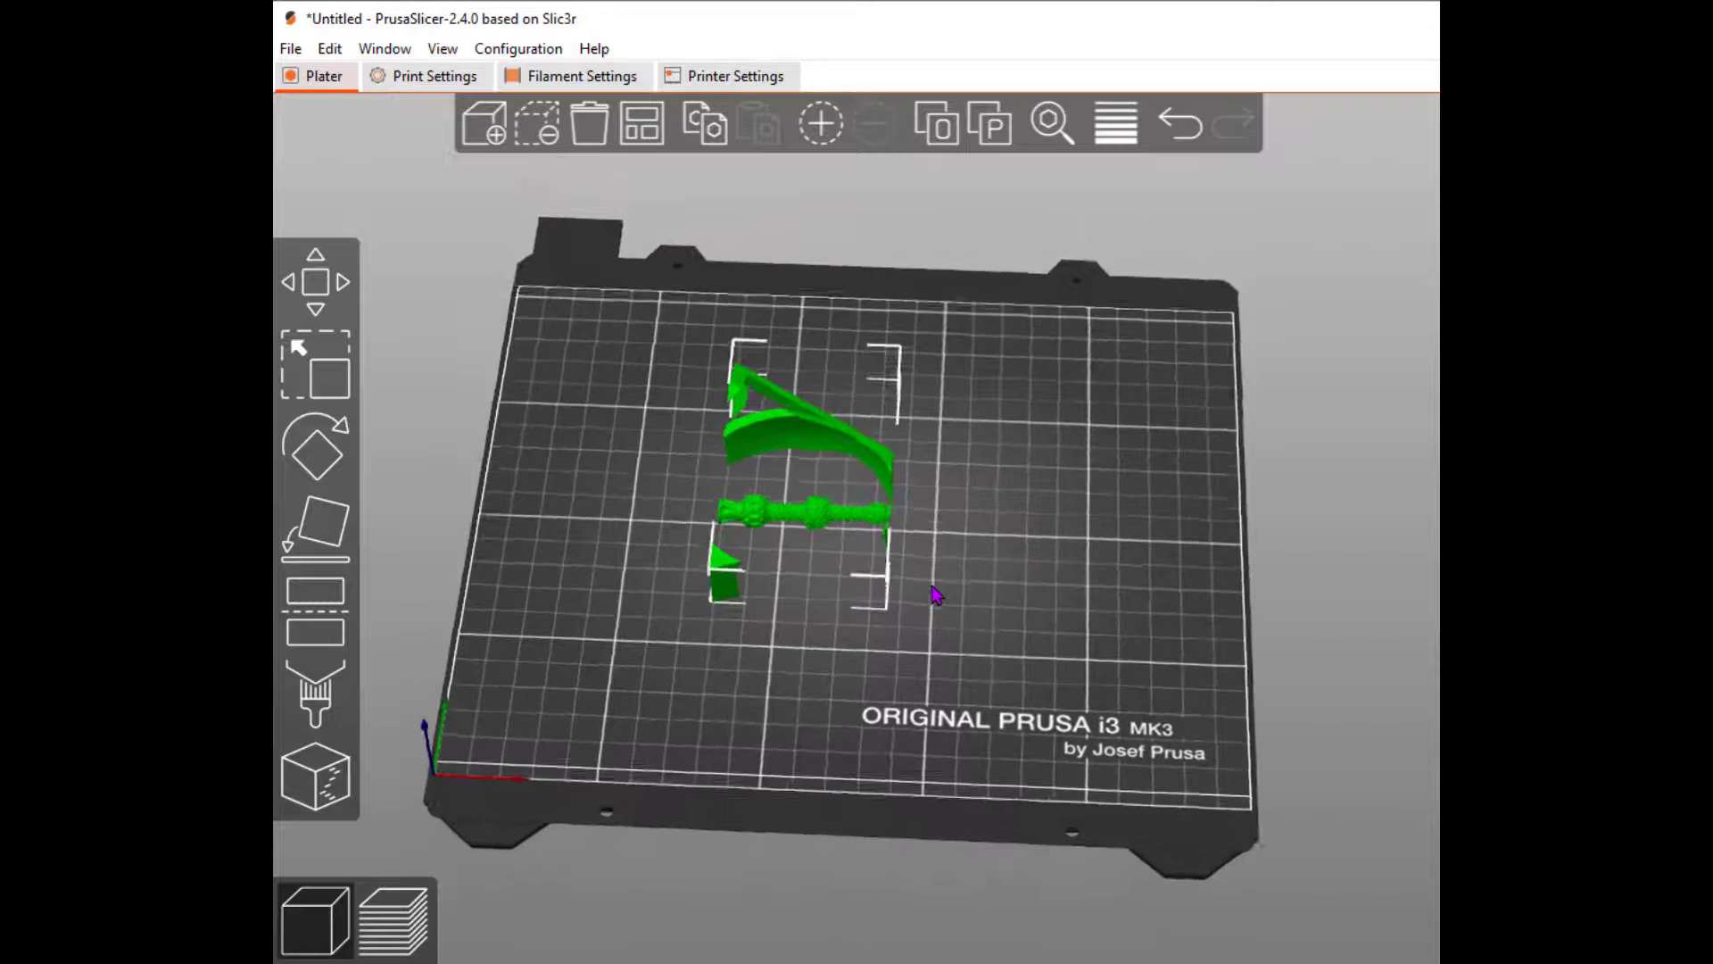
left_click(315, 470)
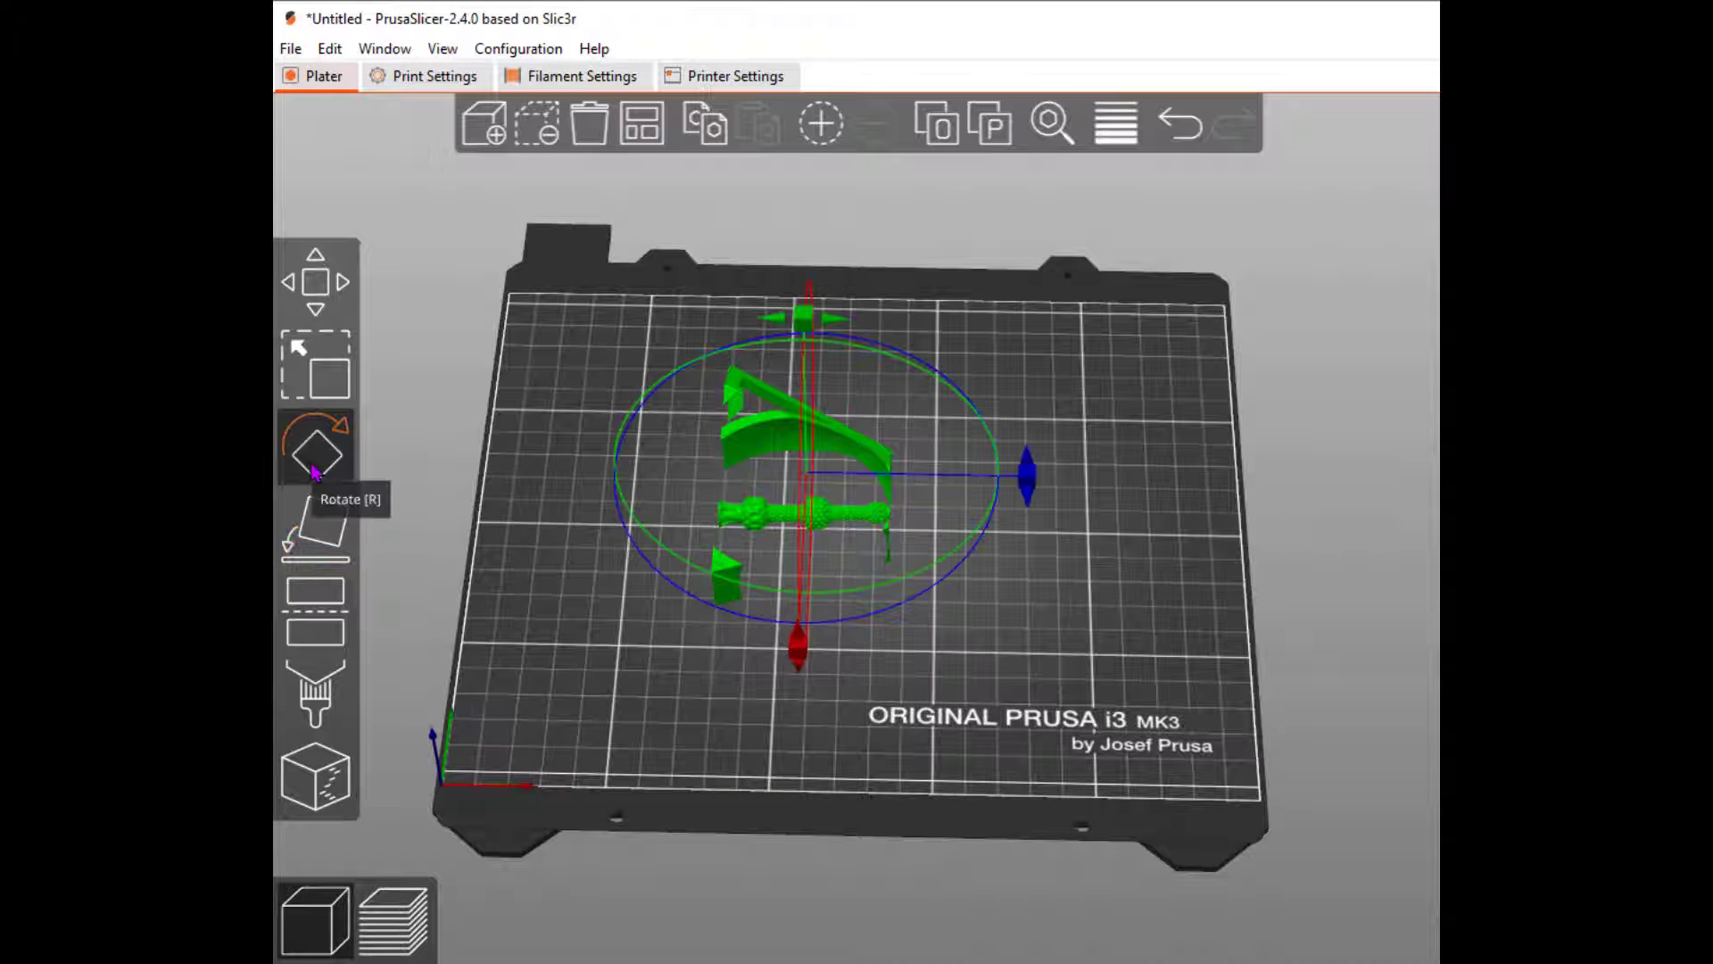
left_click(317, 527)
left_click(823, 576)
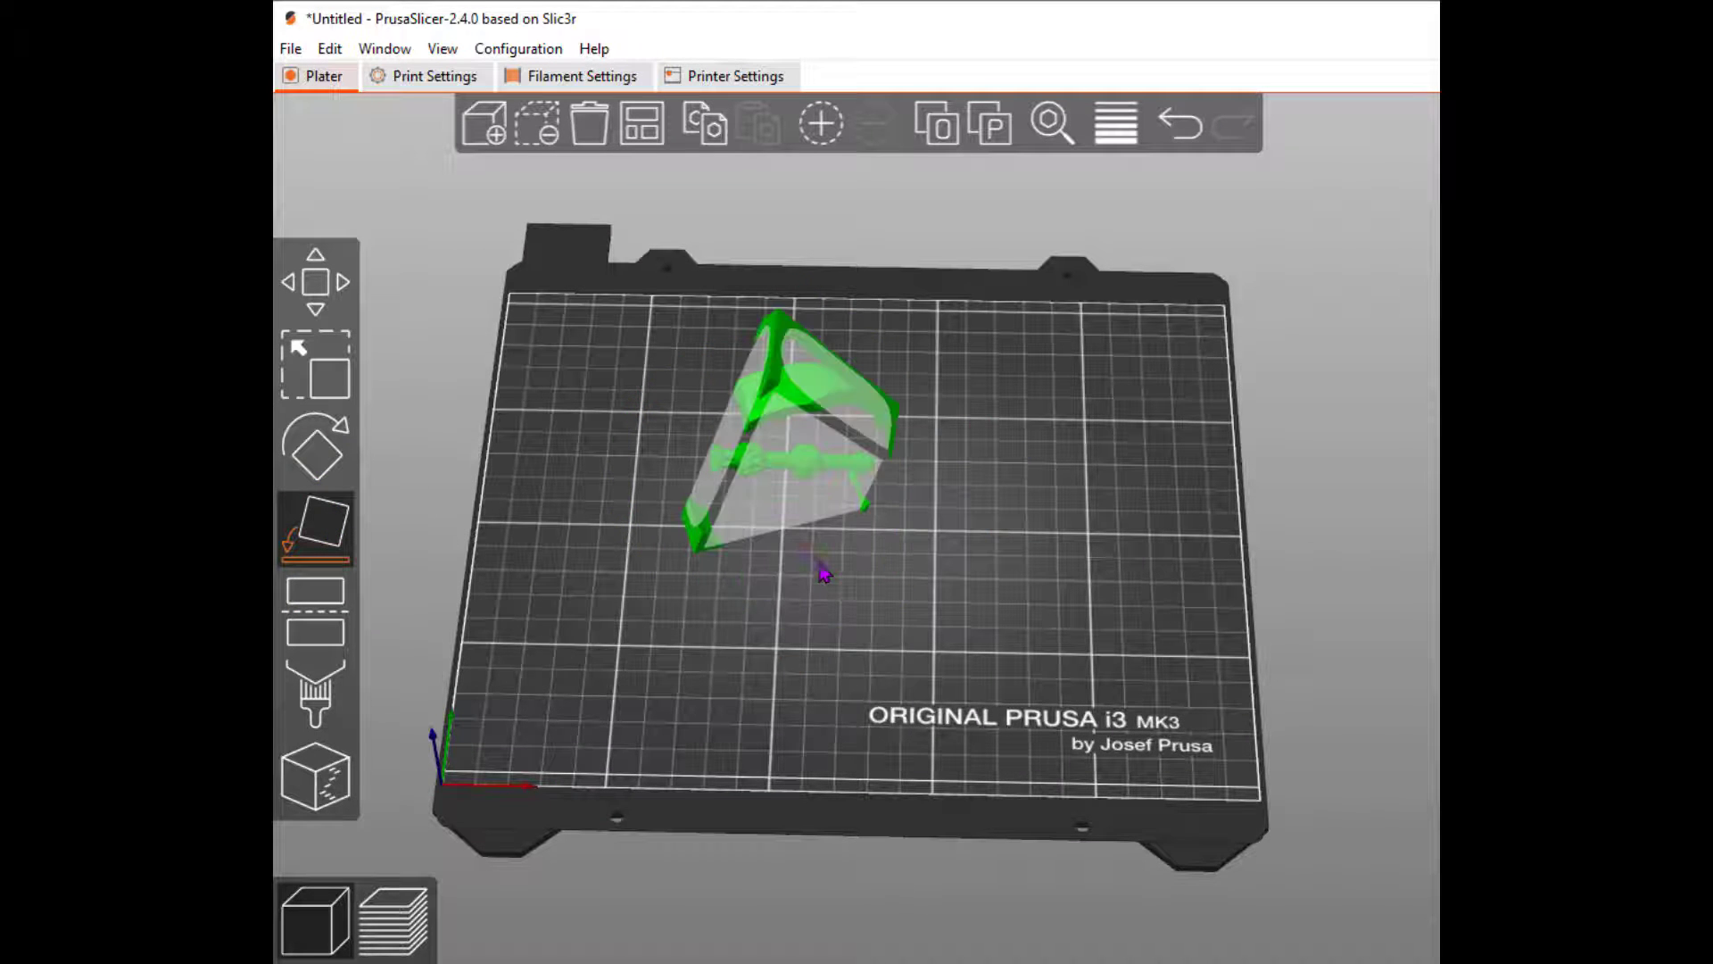
left_click_drag(837, 581, 847, 537)
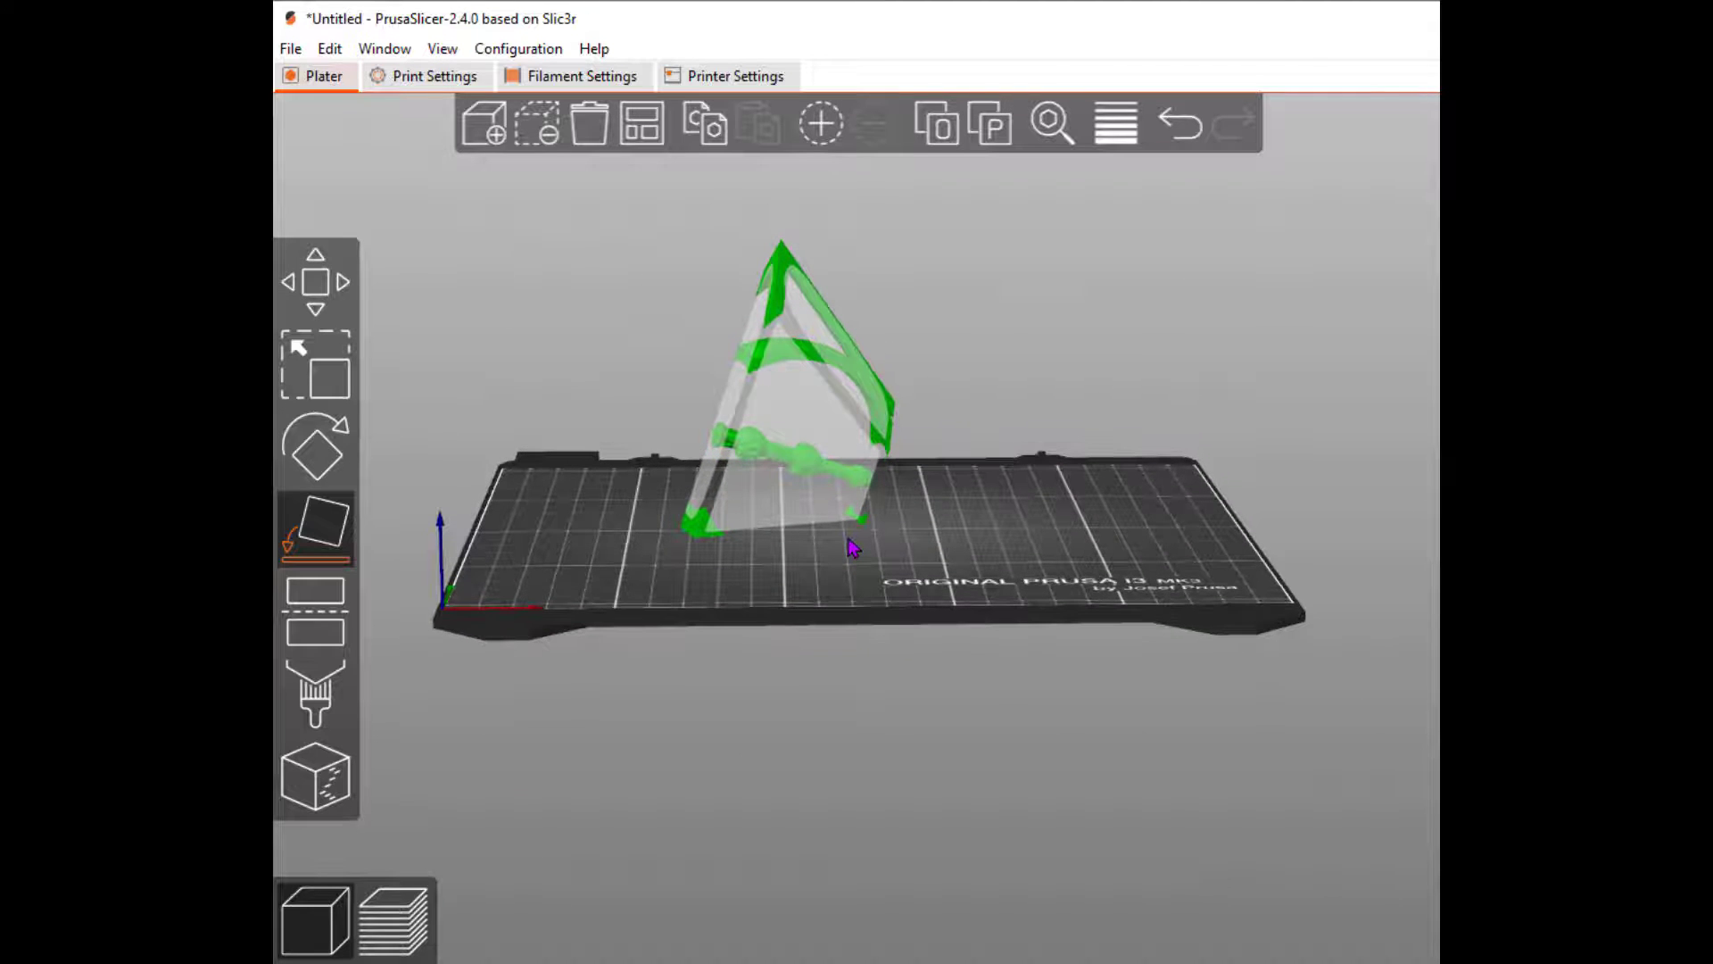
- Rotate the upright slice around the vertical and Y axes so that the wand lies level above the bed
left_click(314, 451)
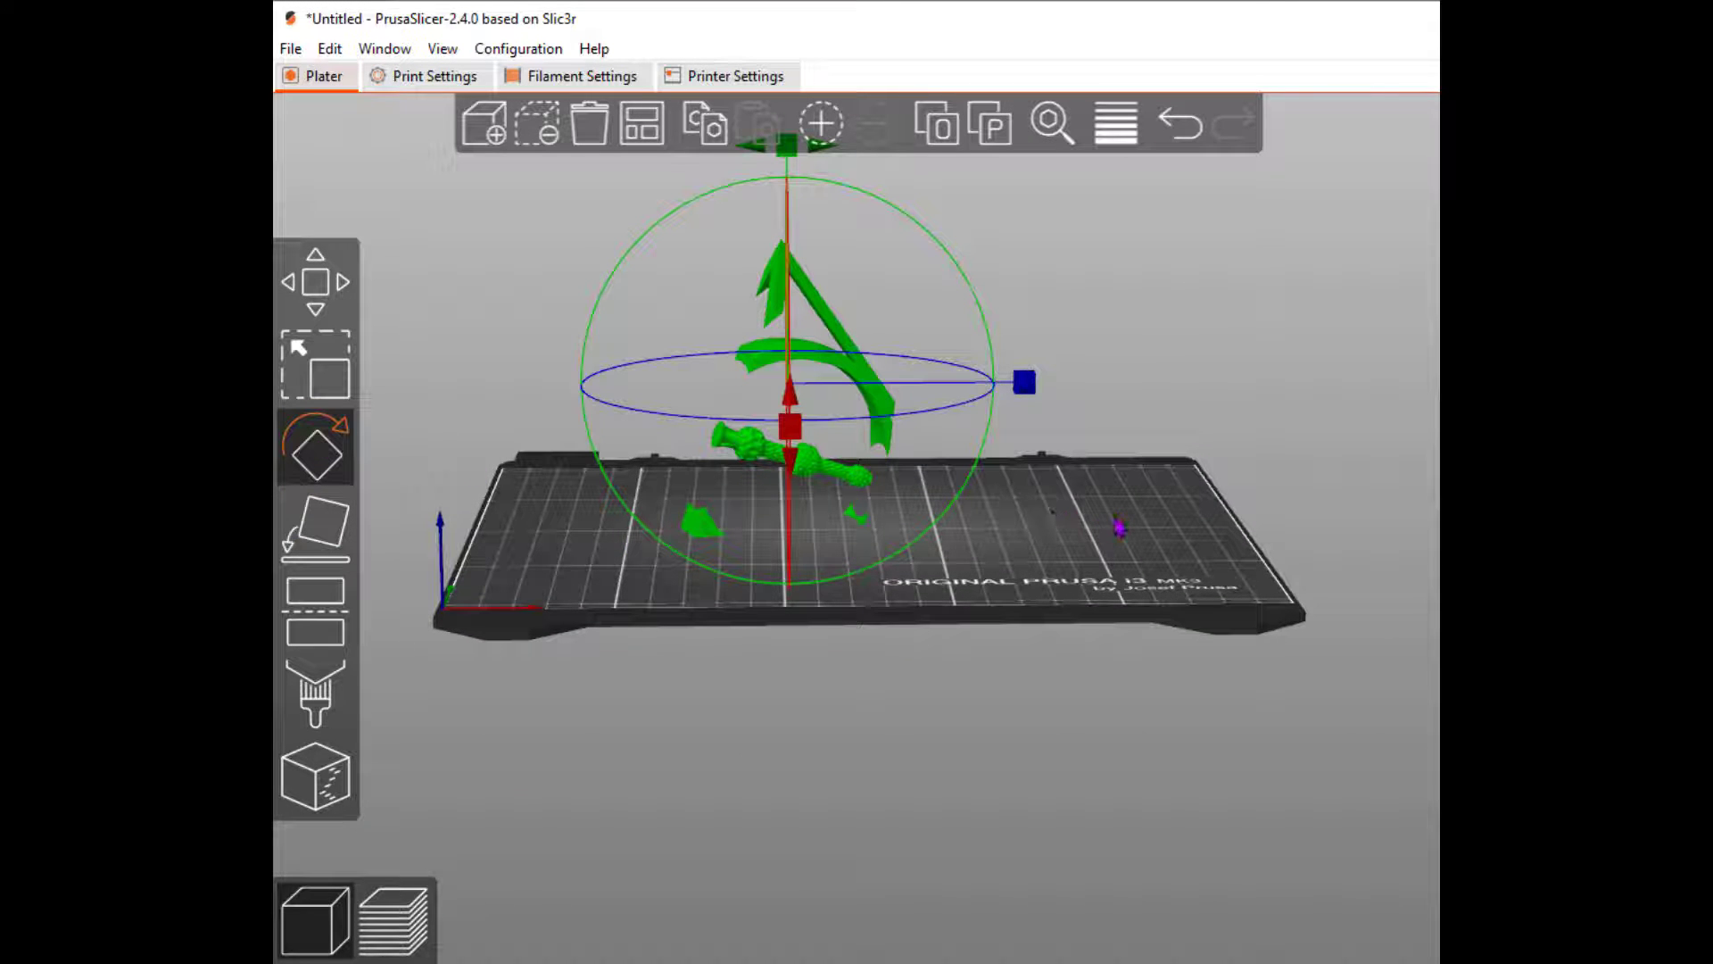
mouse_move(1024, 382)
left_mouse_down()
mouse_move(1001, 373)
mouse_move(1022, 383)
left_mouse_up()
scroll(1102, 506, "down", 1)
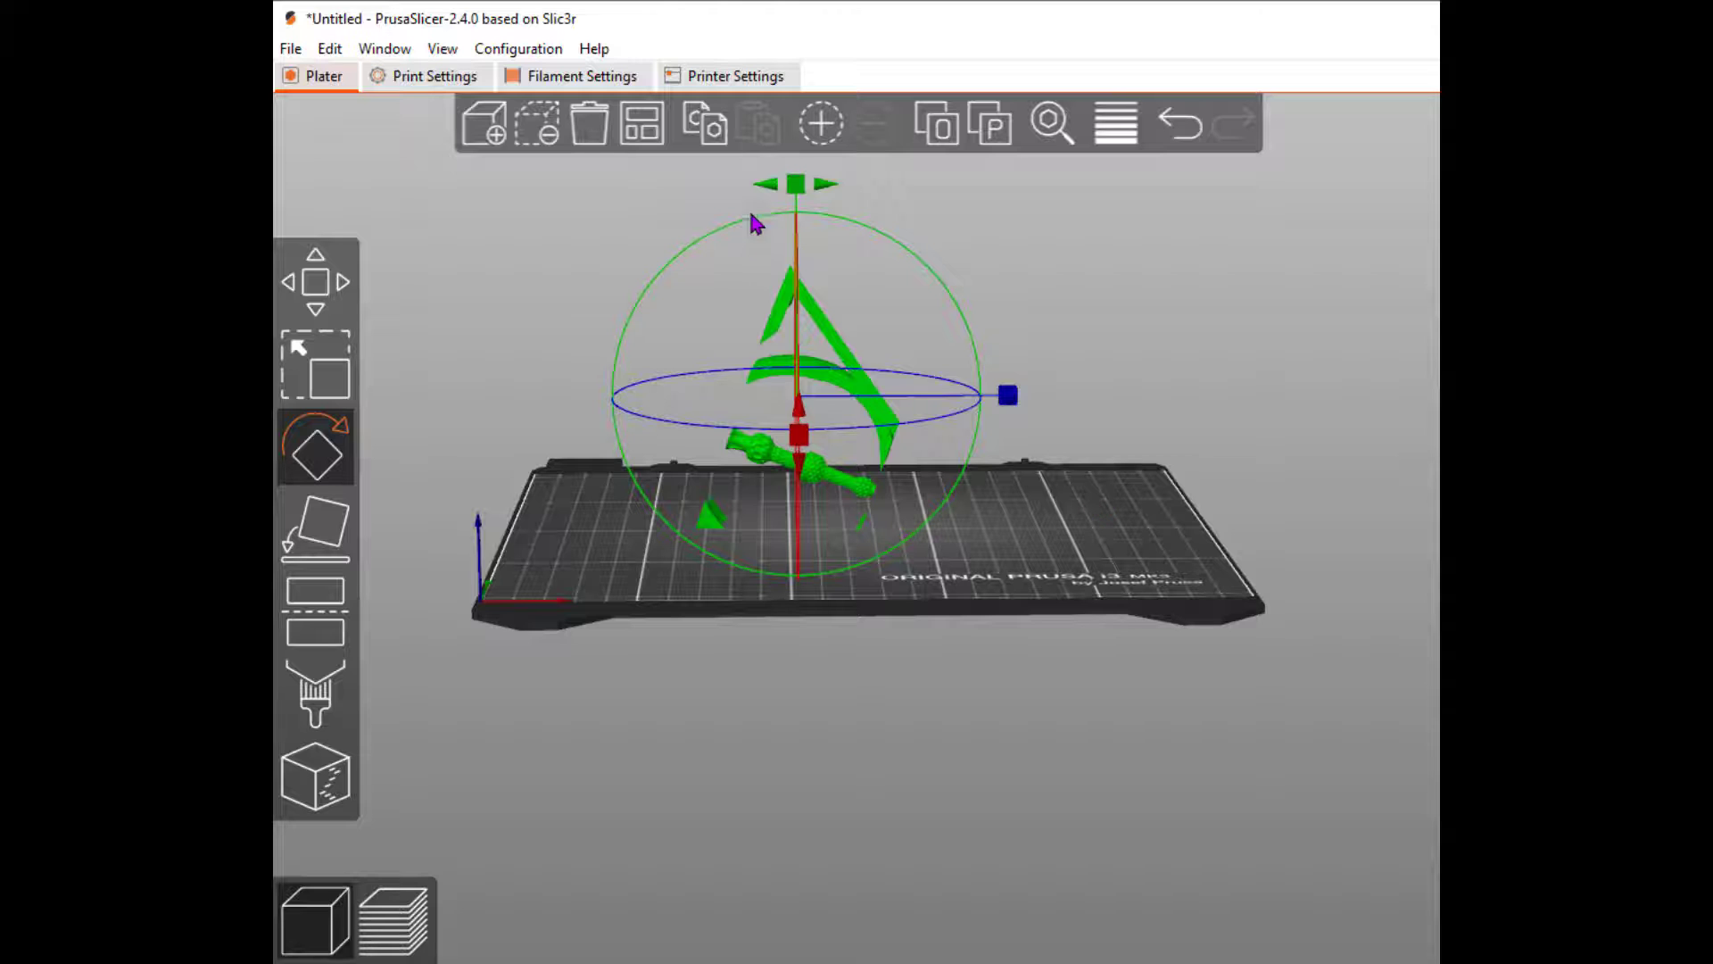
left_click_drag(796, 183, 709, 197)
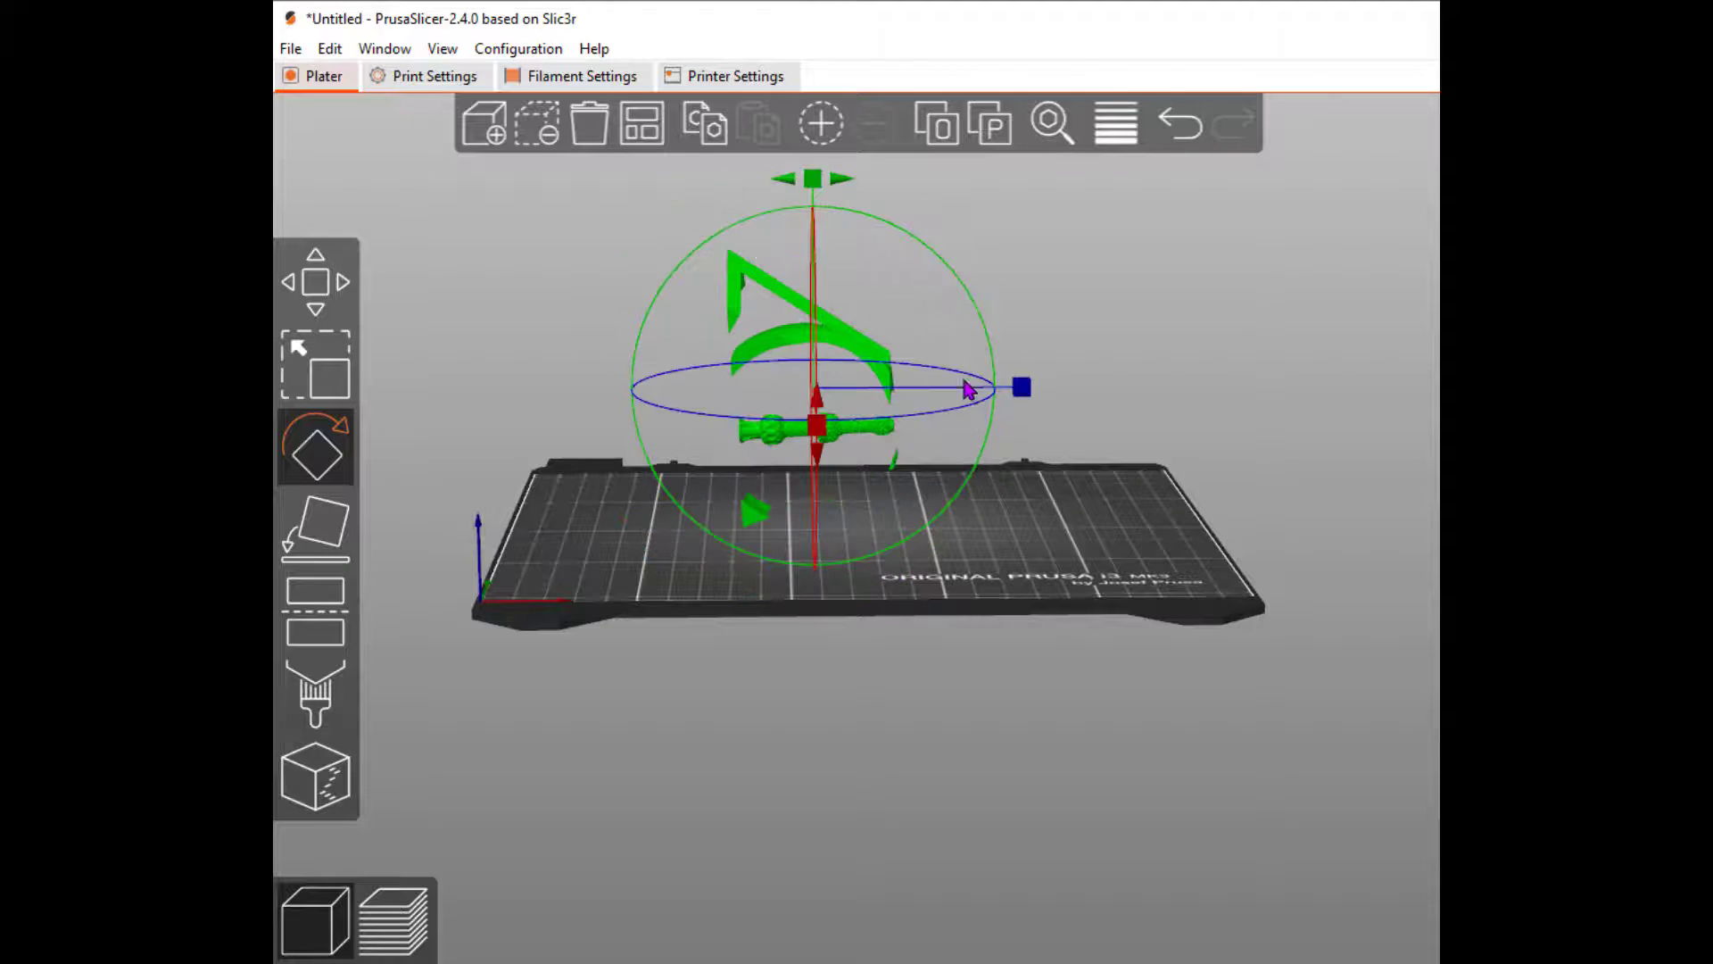
- Cut the upright slice just above the wand at Z 44.87 mm, keeping only the lower part
left_click(316, 615)
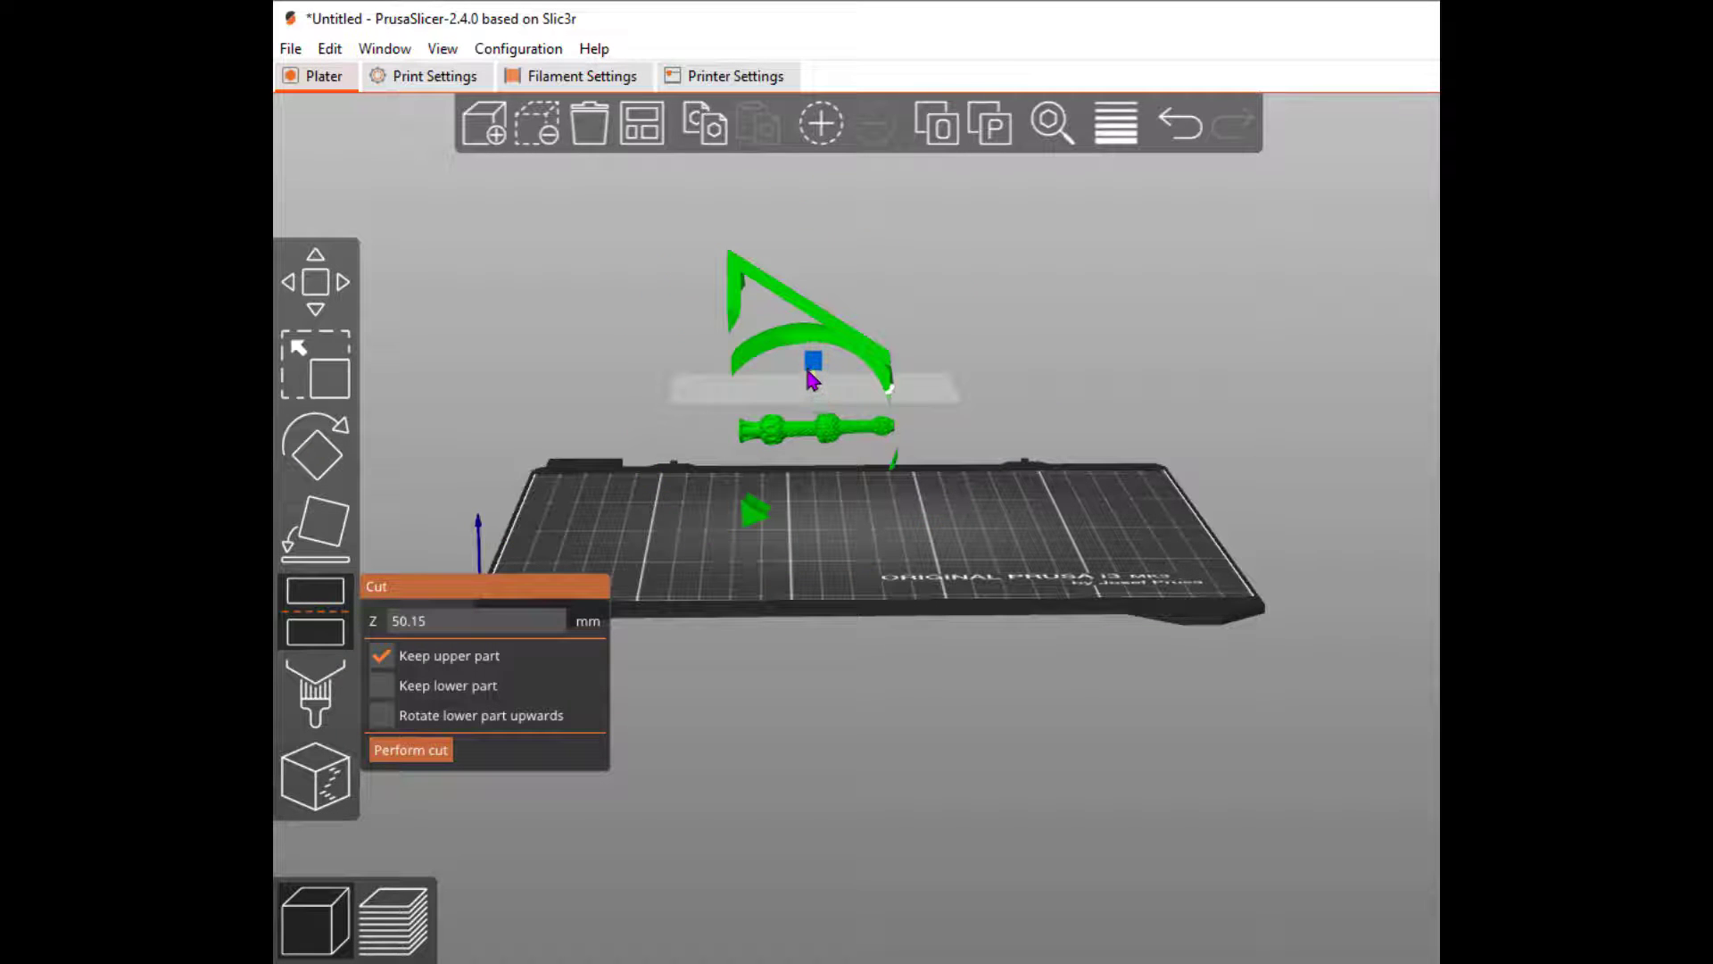
left_click_drag(812, 362, 811, 385)
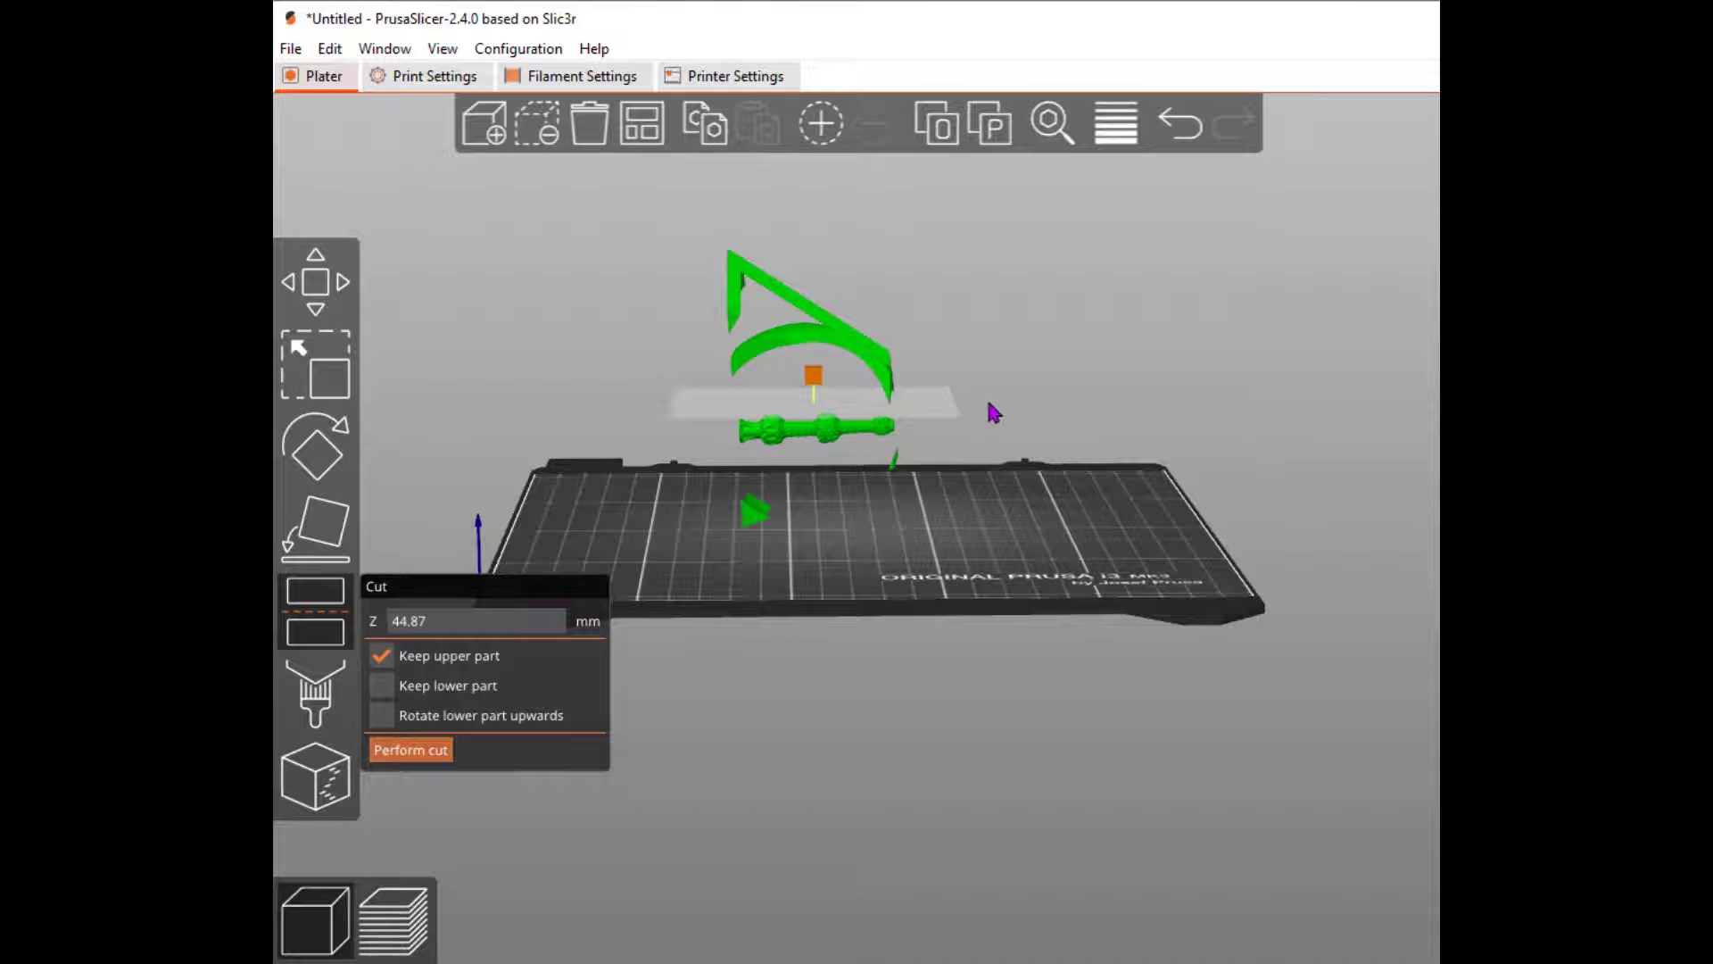
left_click_drag(1019, 479, 1016, 458)
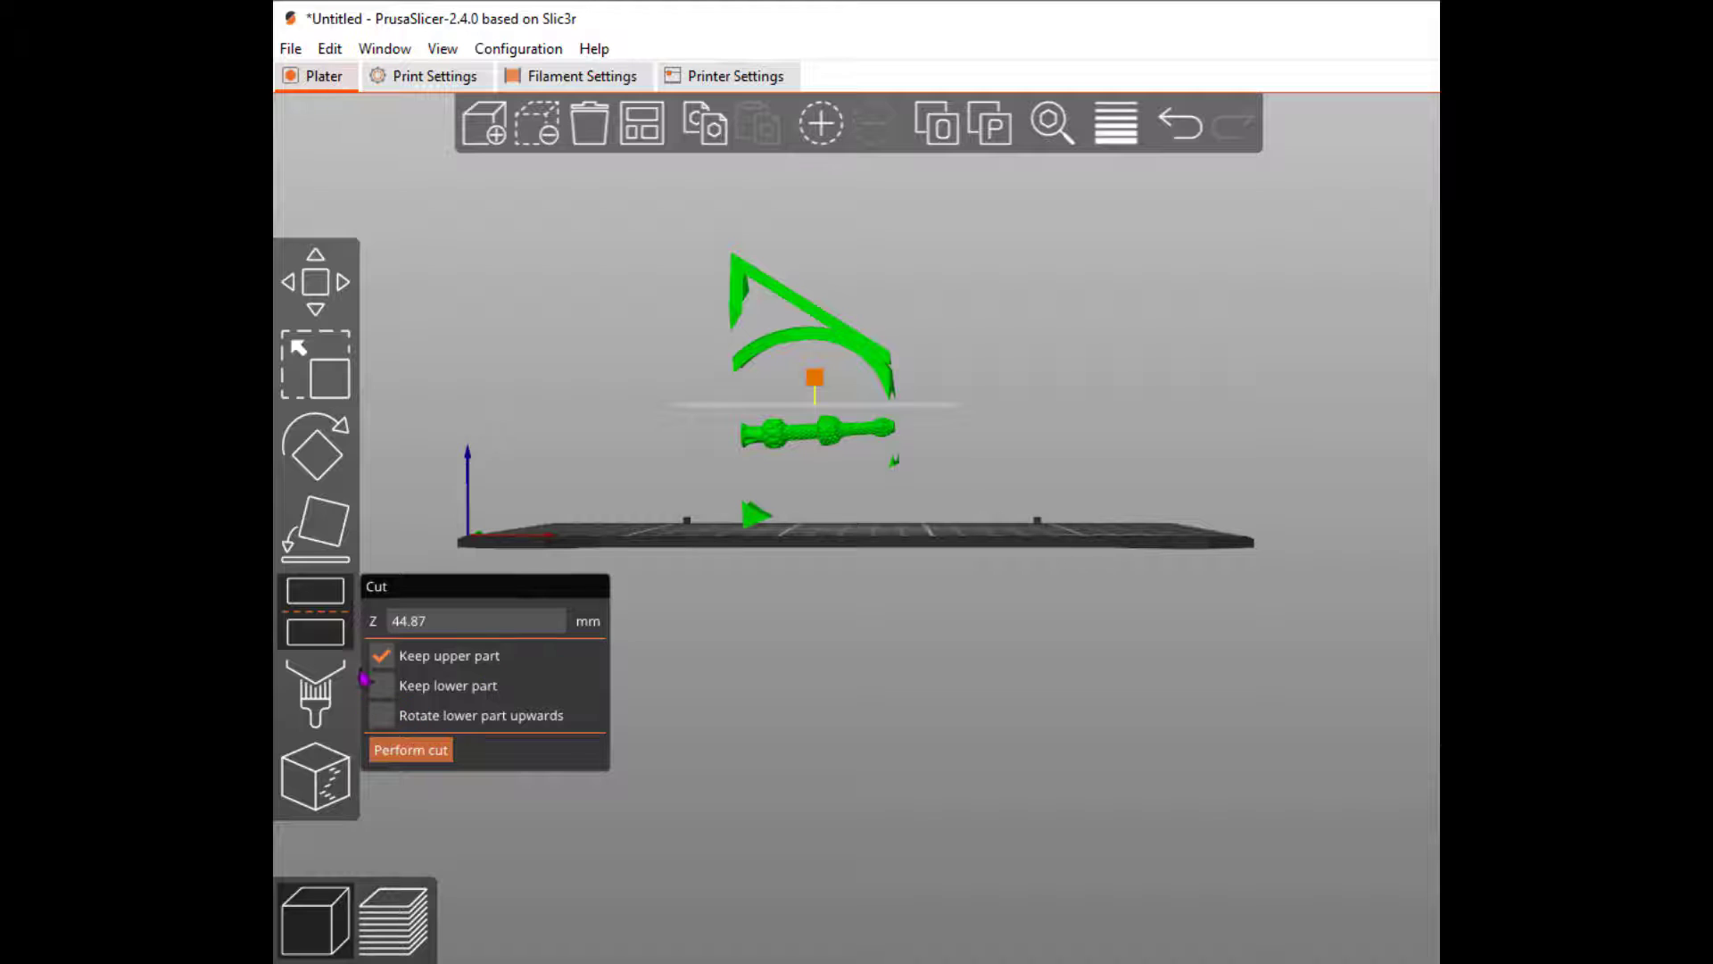
left_click(378, 658)
left_click(381, 685)
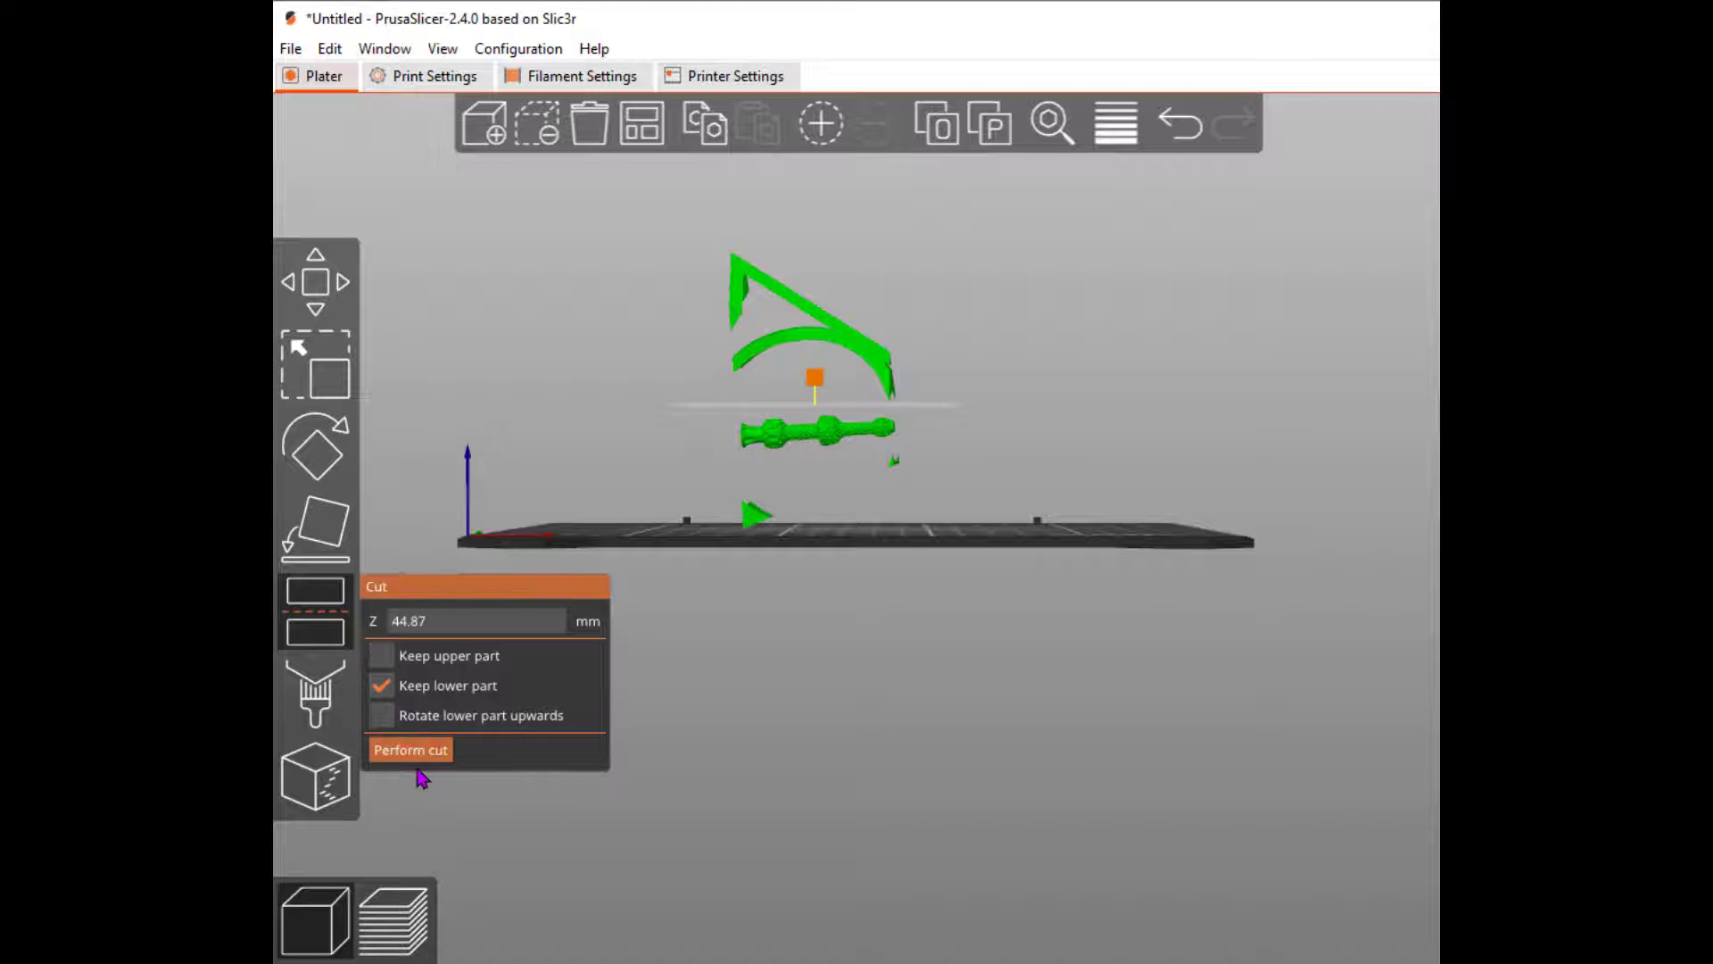
left_click(416, 752)
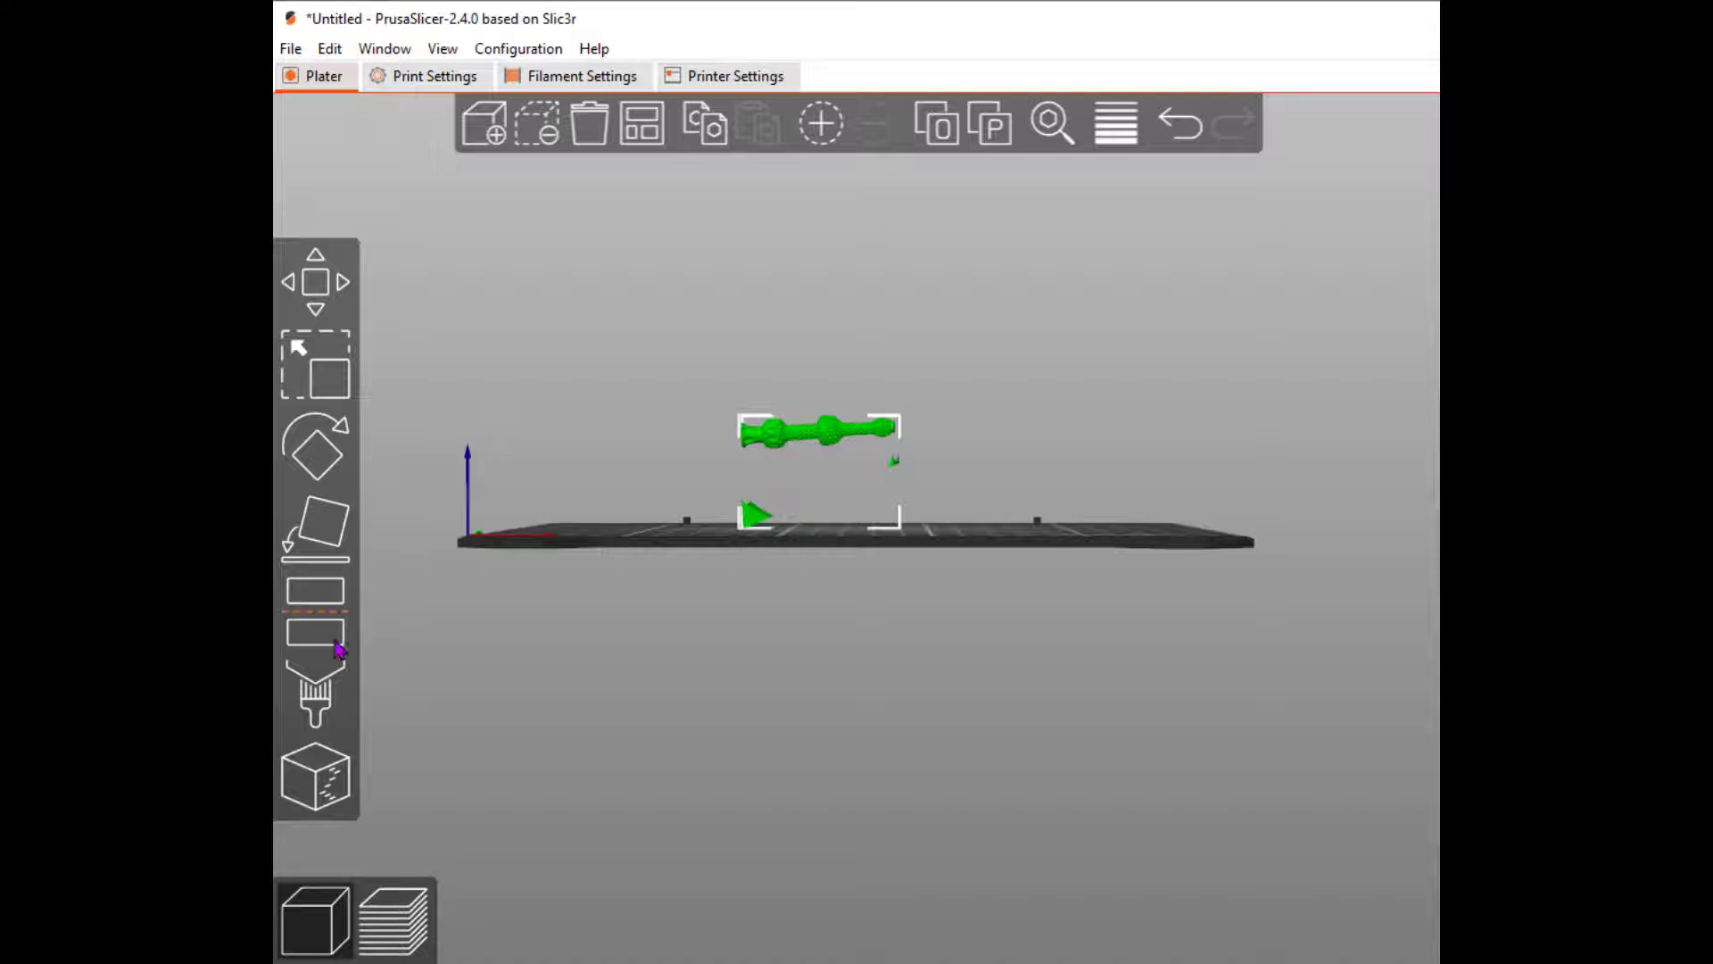
- Rotate the remaining piece slightly about the Y axis so that the wand lies parallel to the bed
left_click(339, 502)
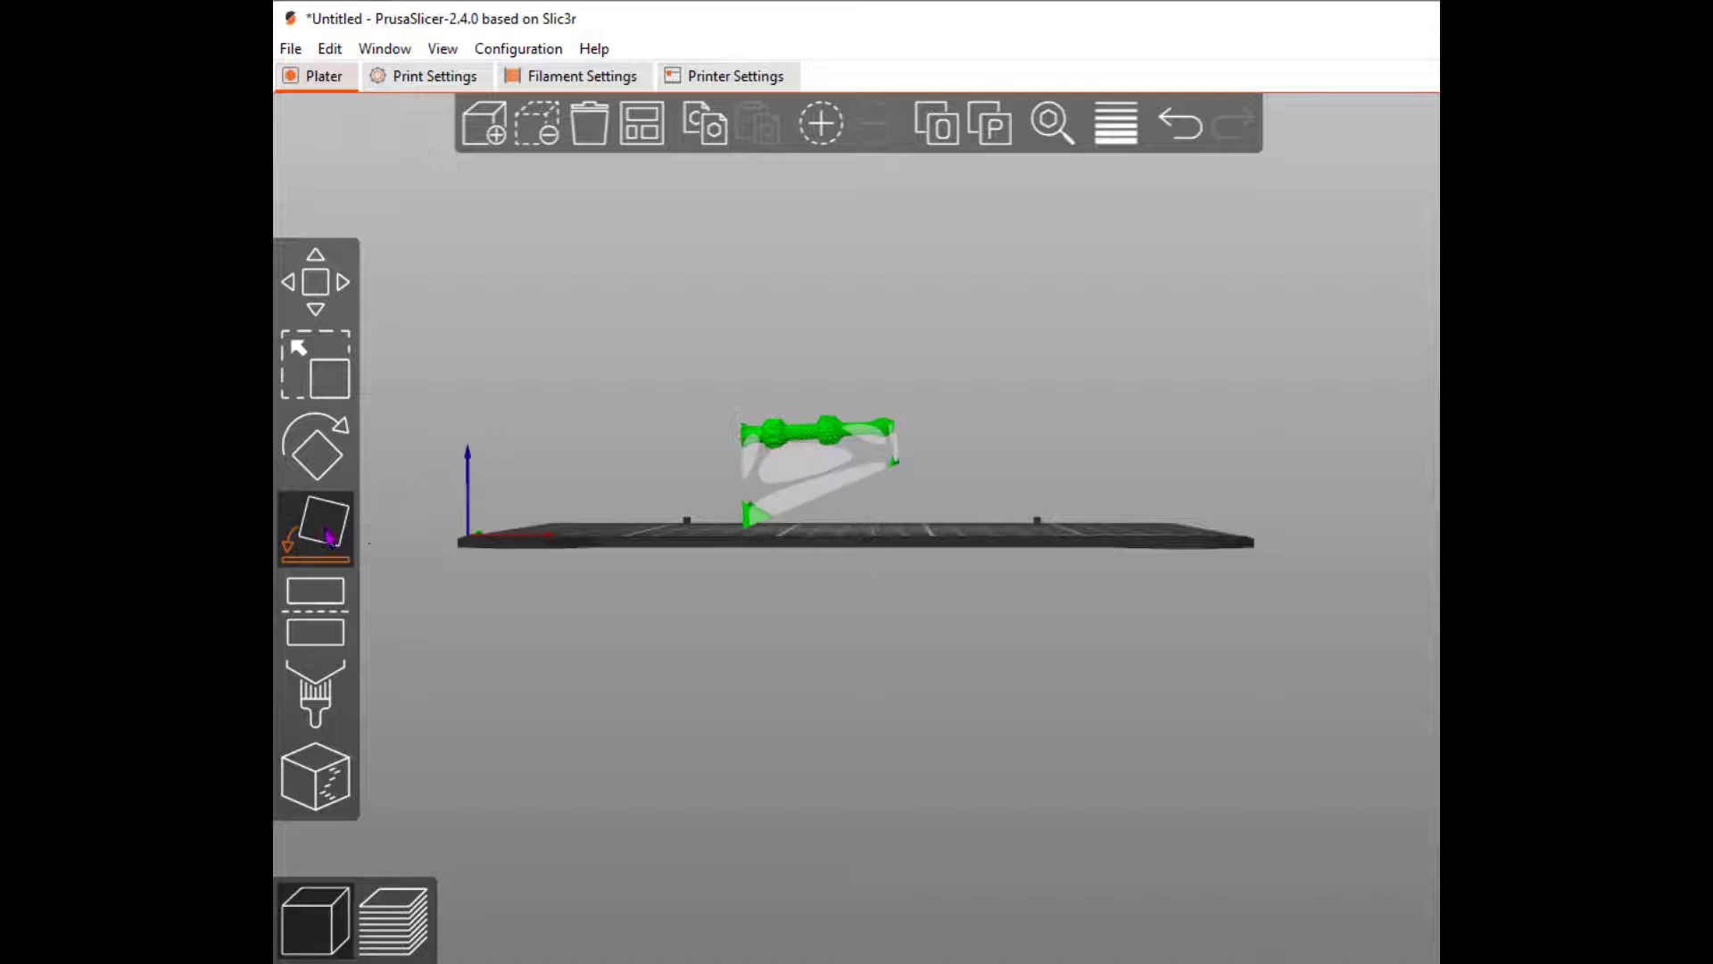
left_click(323, 457)
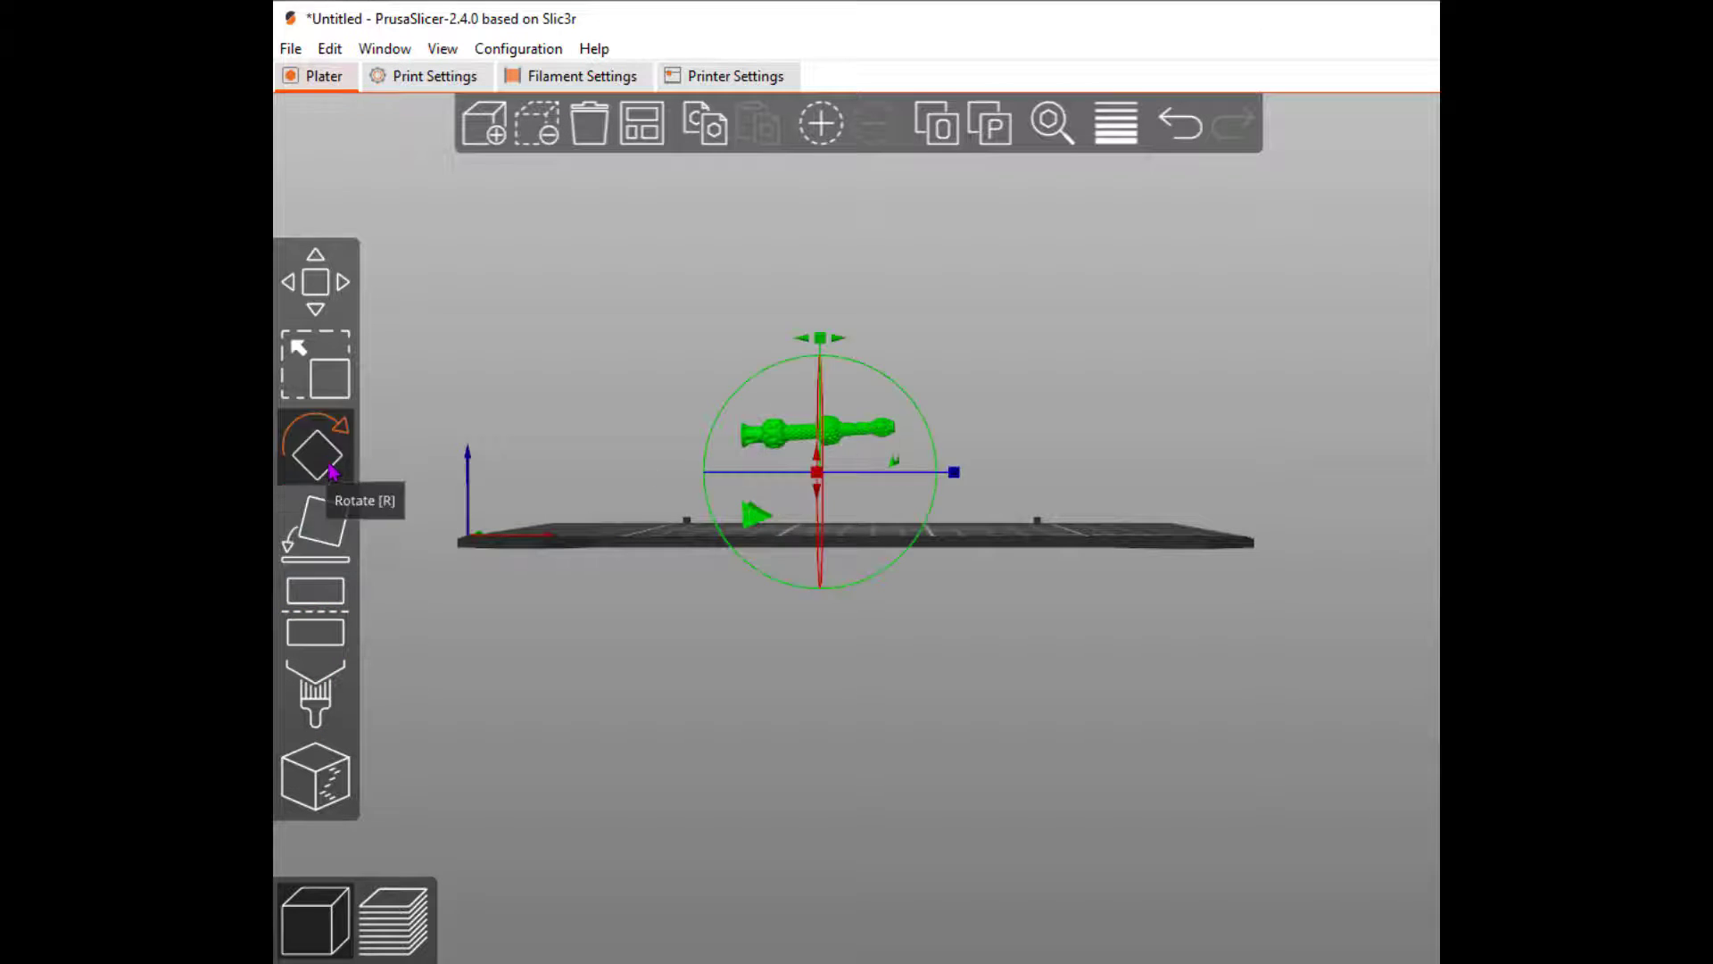
left_click_drag(821, 341, 832, 349)
- Cut away the fragments beneath the wand at Z 24.90 mm, keeping only the upper part
left_click(326, 633)
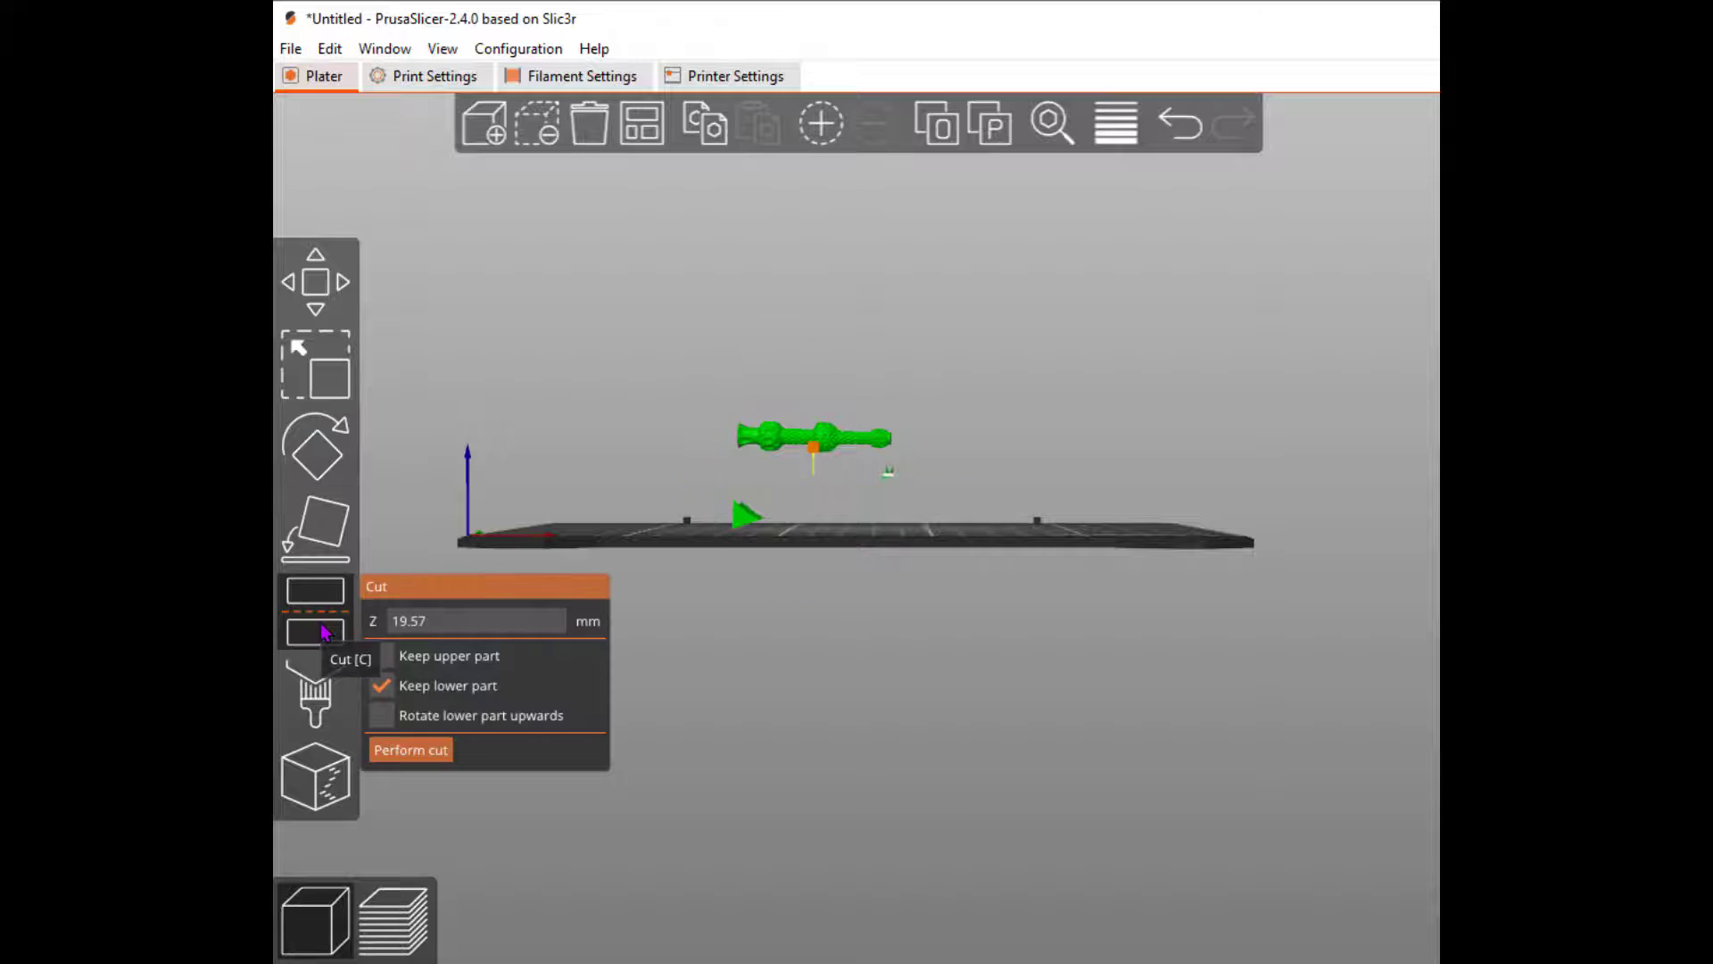
left_click_drag(817, 459, 808, 442)
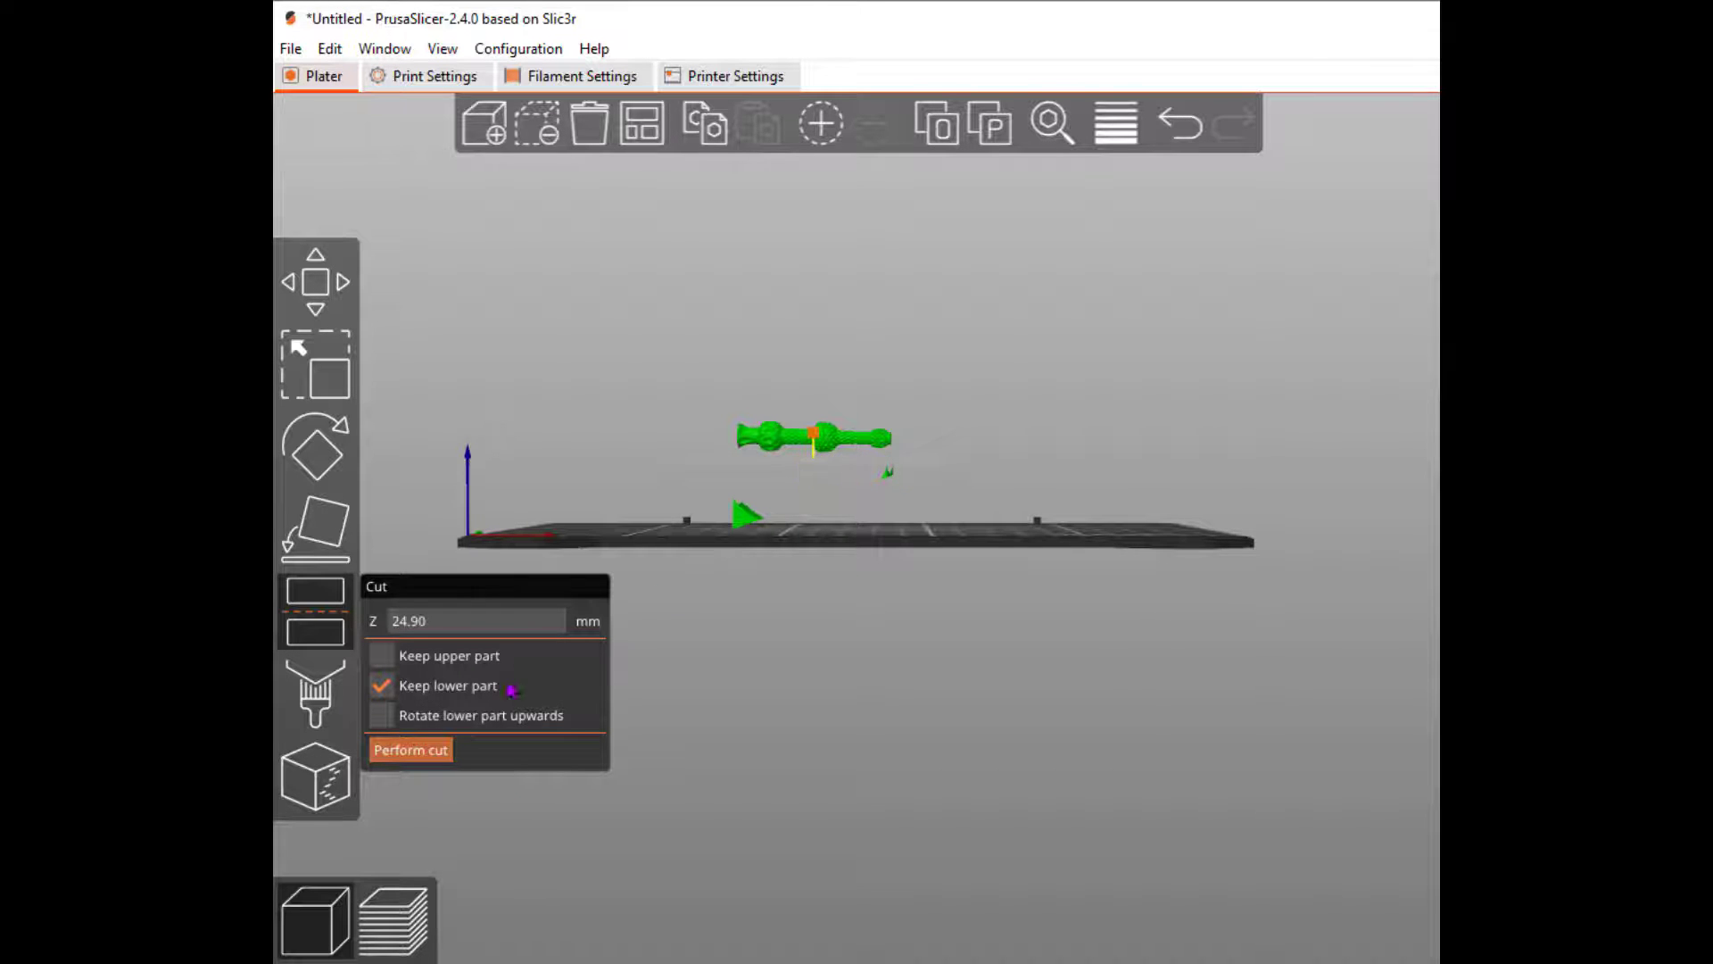
left_click(381, 655)
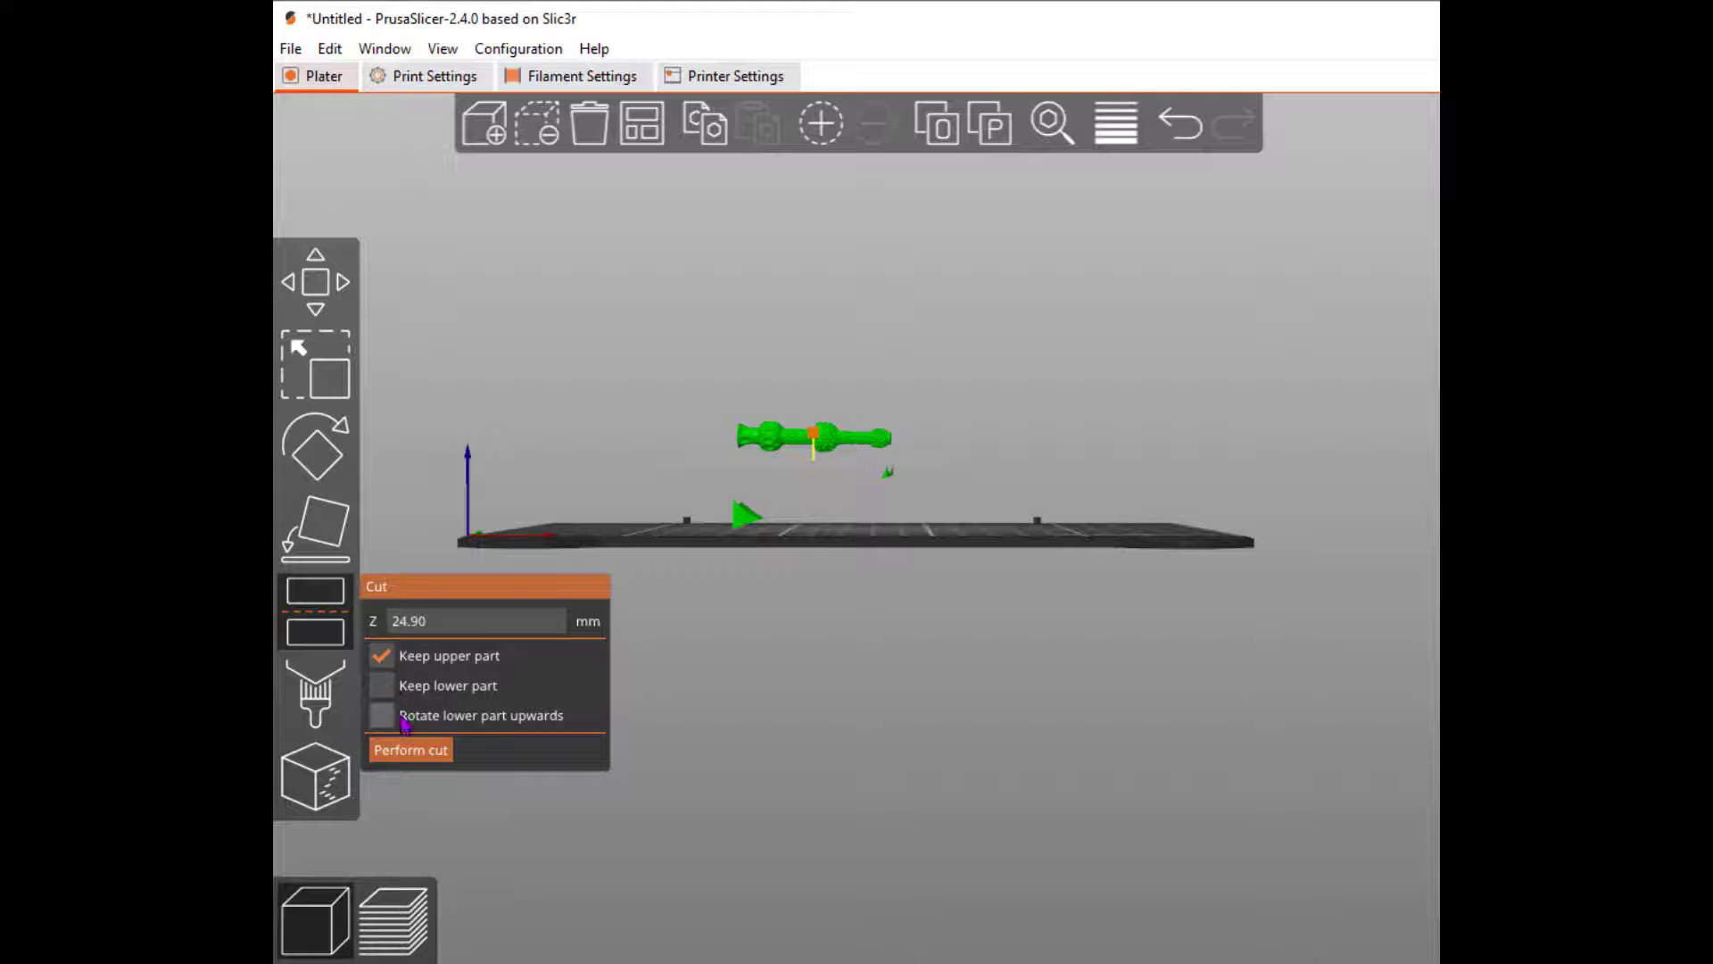
left_click(429, 749)
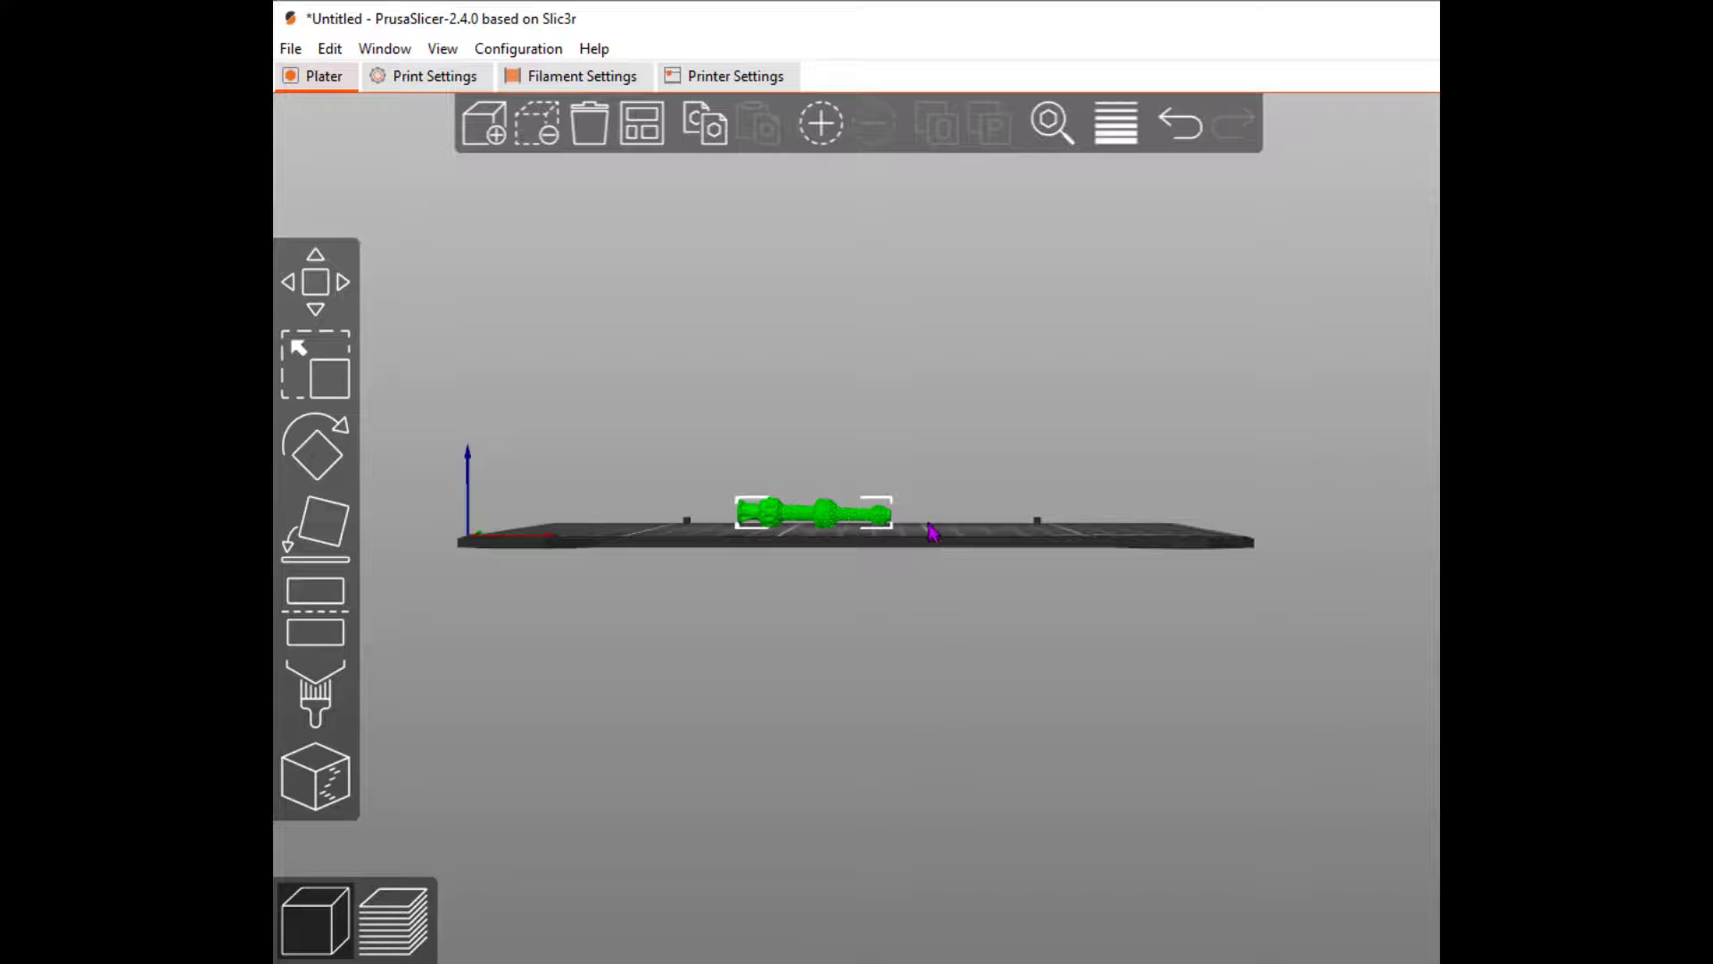
- Slice the isolated wand with the current print settings and bring its filament use and printing time into view
left_click_drag(926, 532, 919, 606)
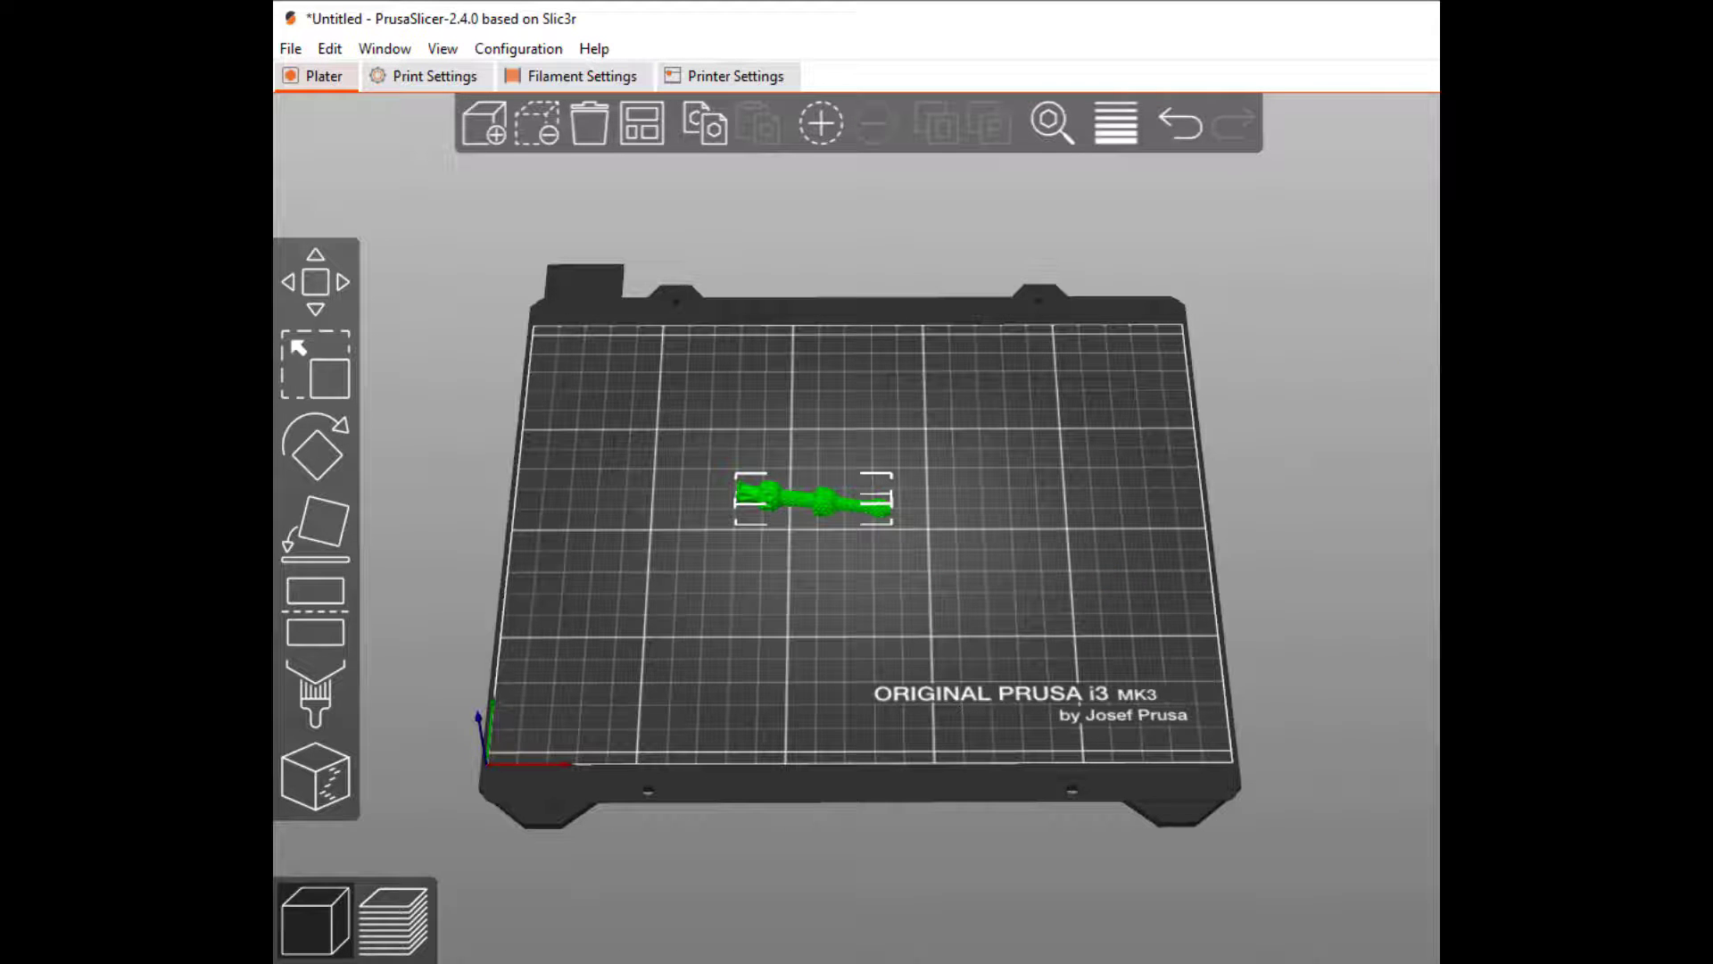
left_click_drag(1712, 474, 1429, 474)
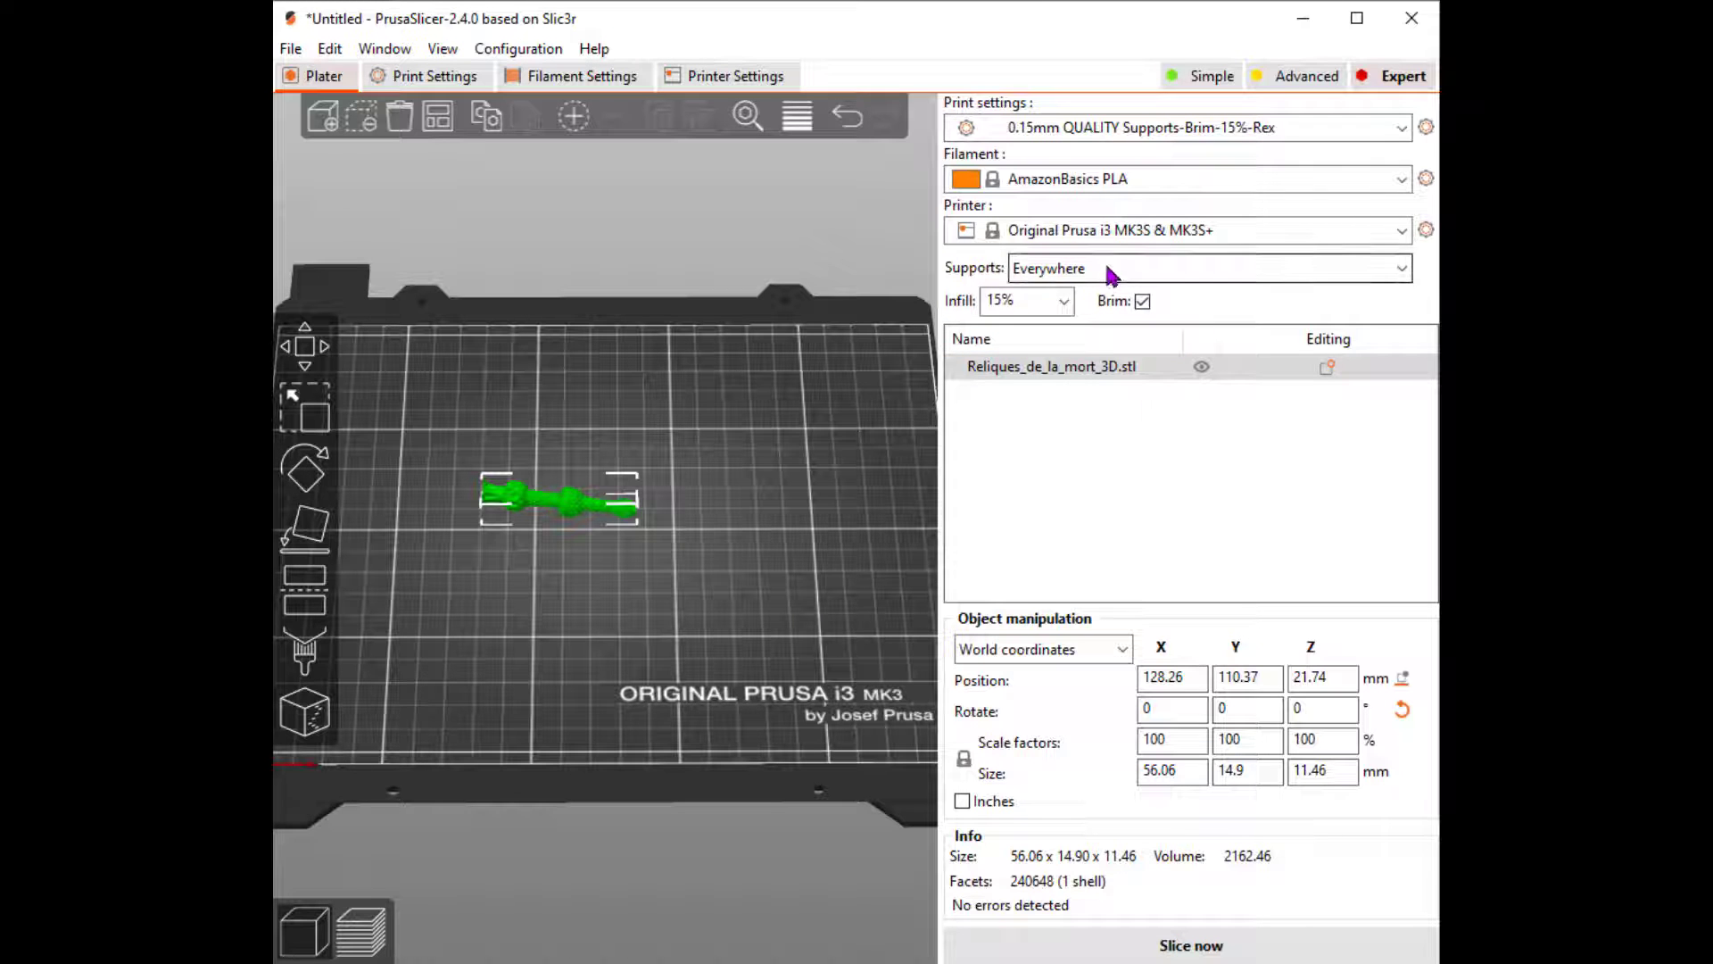
left_click_drag(727, 478, 828, 494)
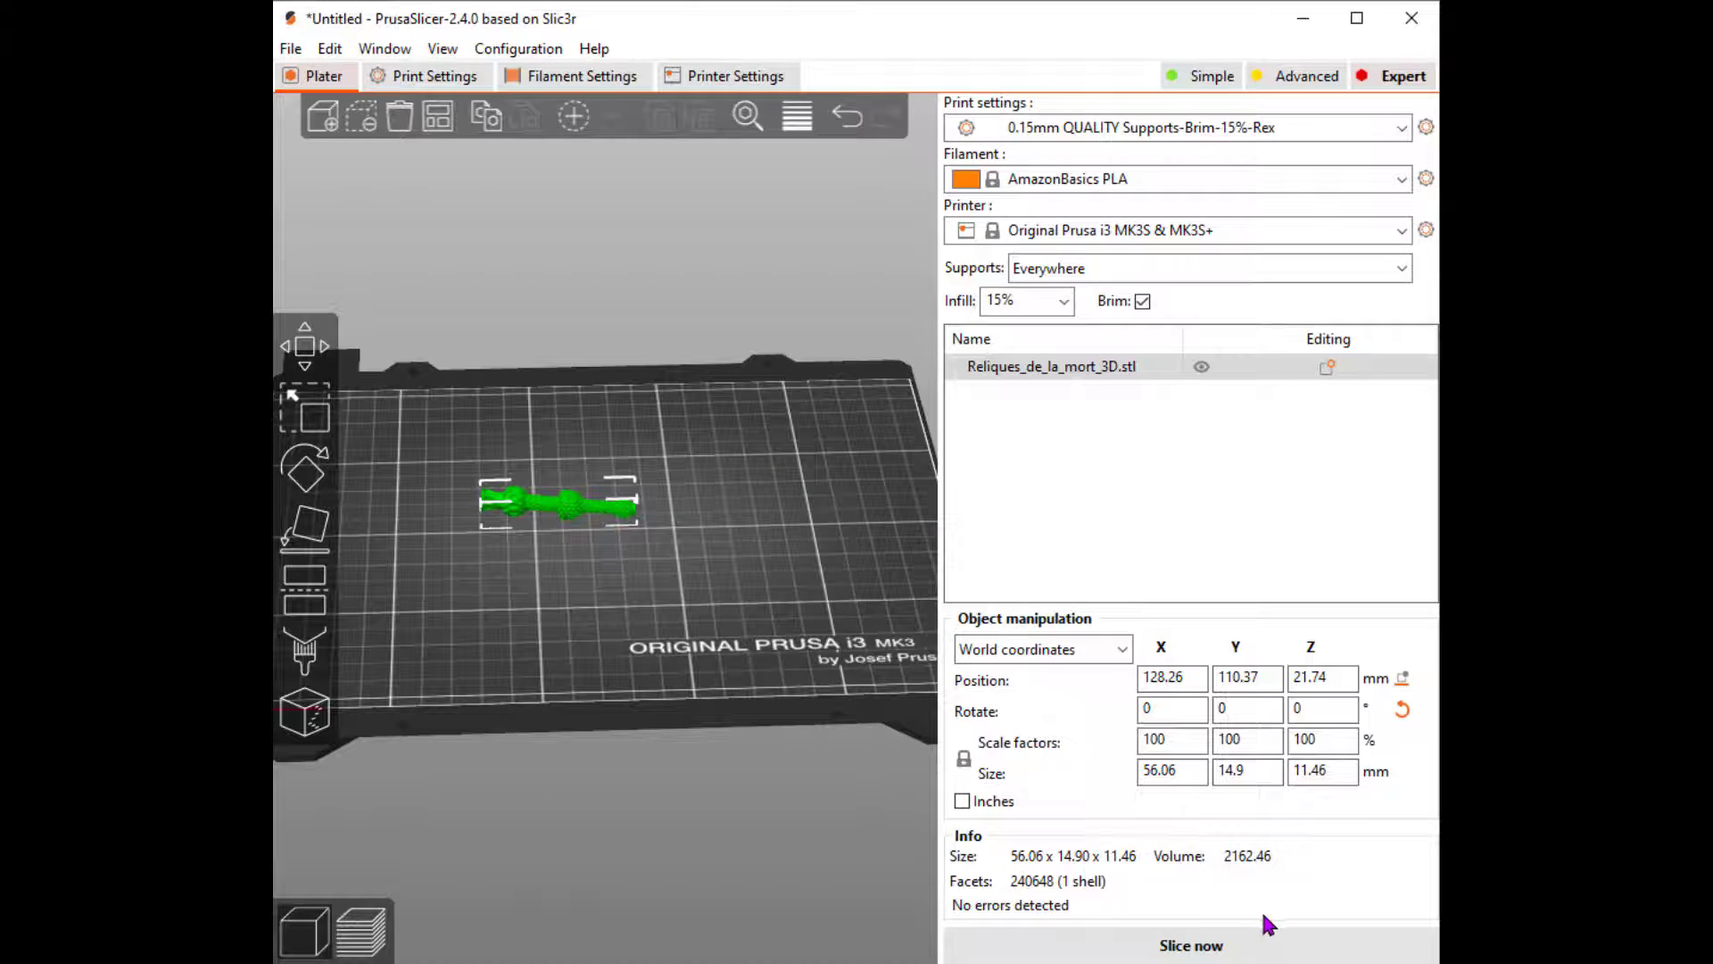
left_click(1191, 946)
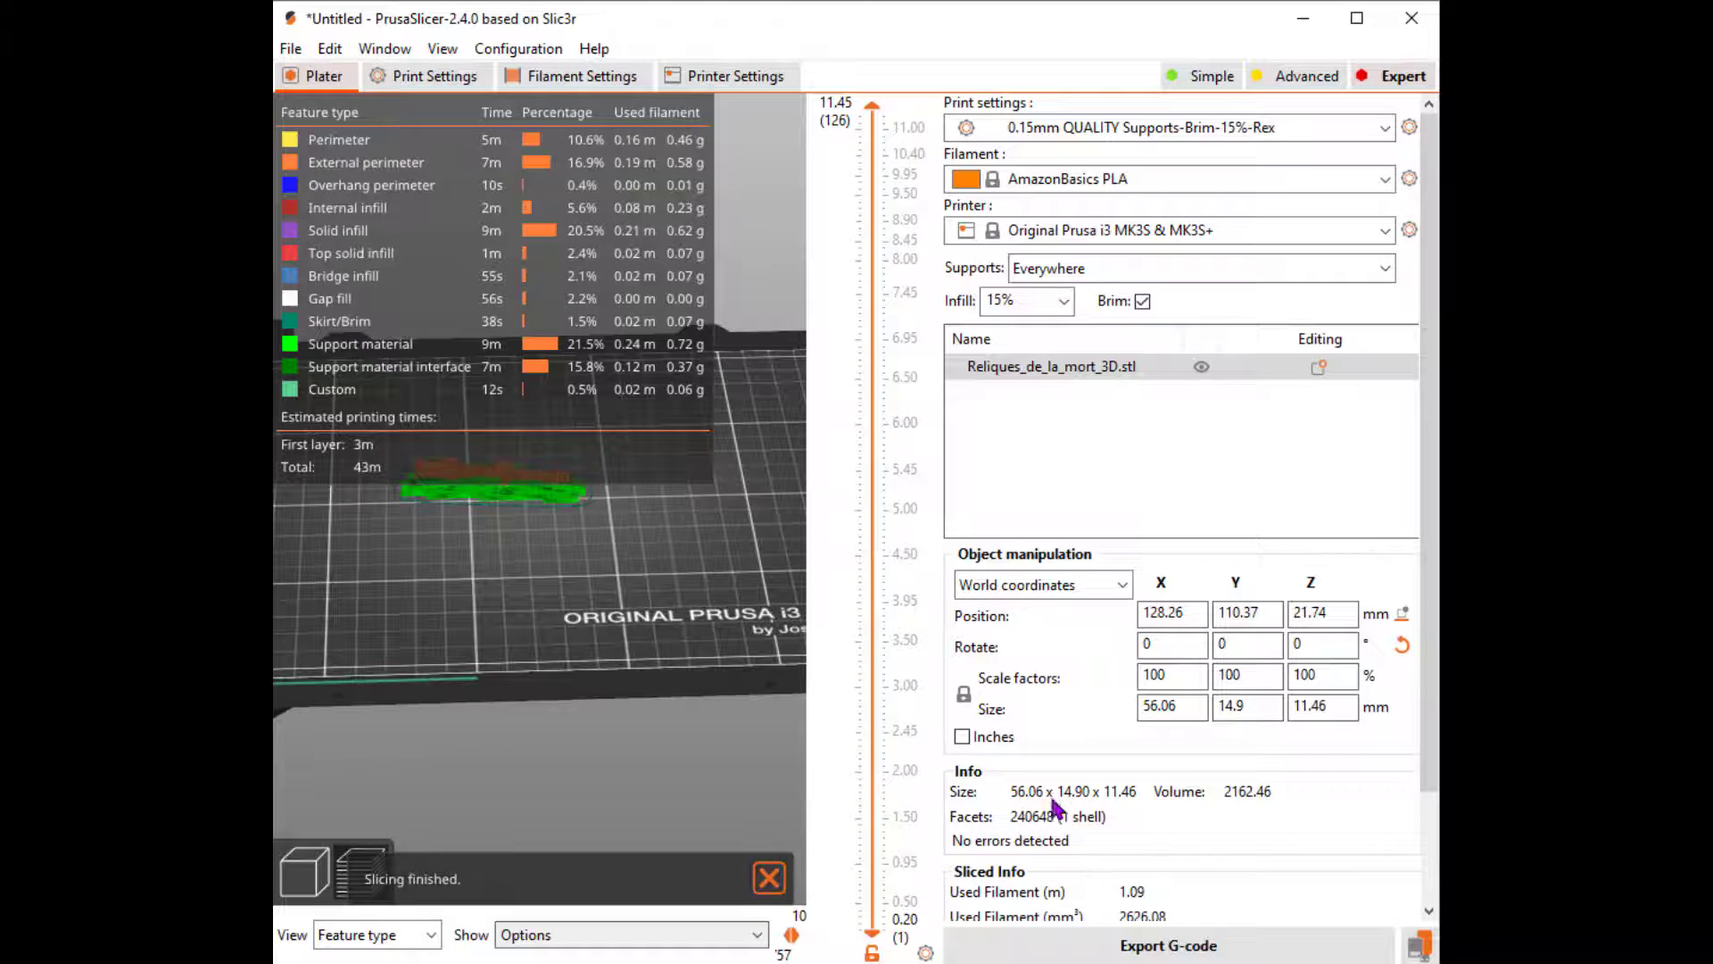
left_click(774, 879)
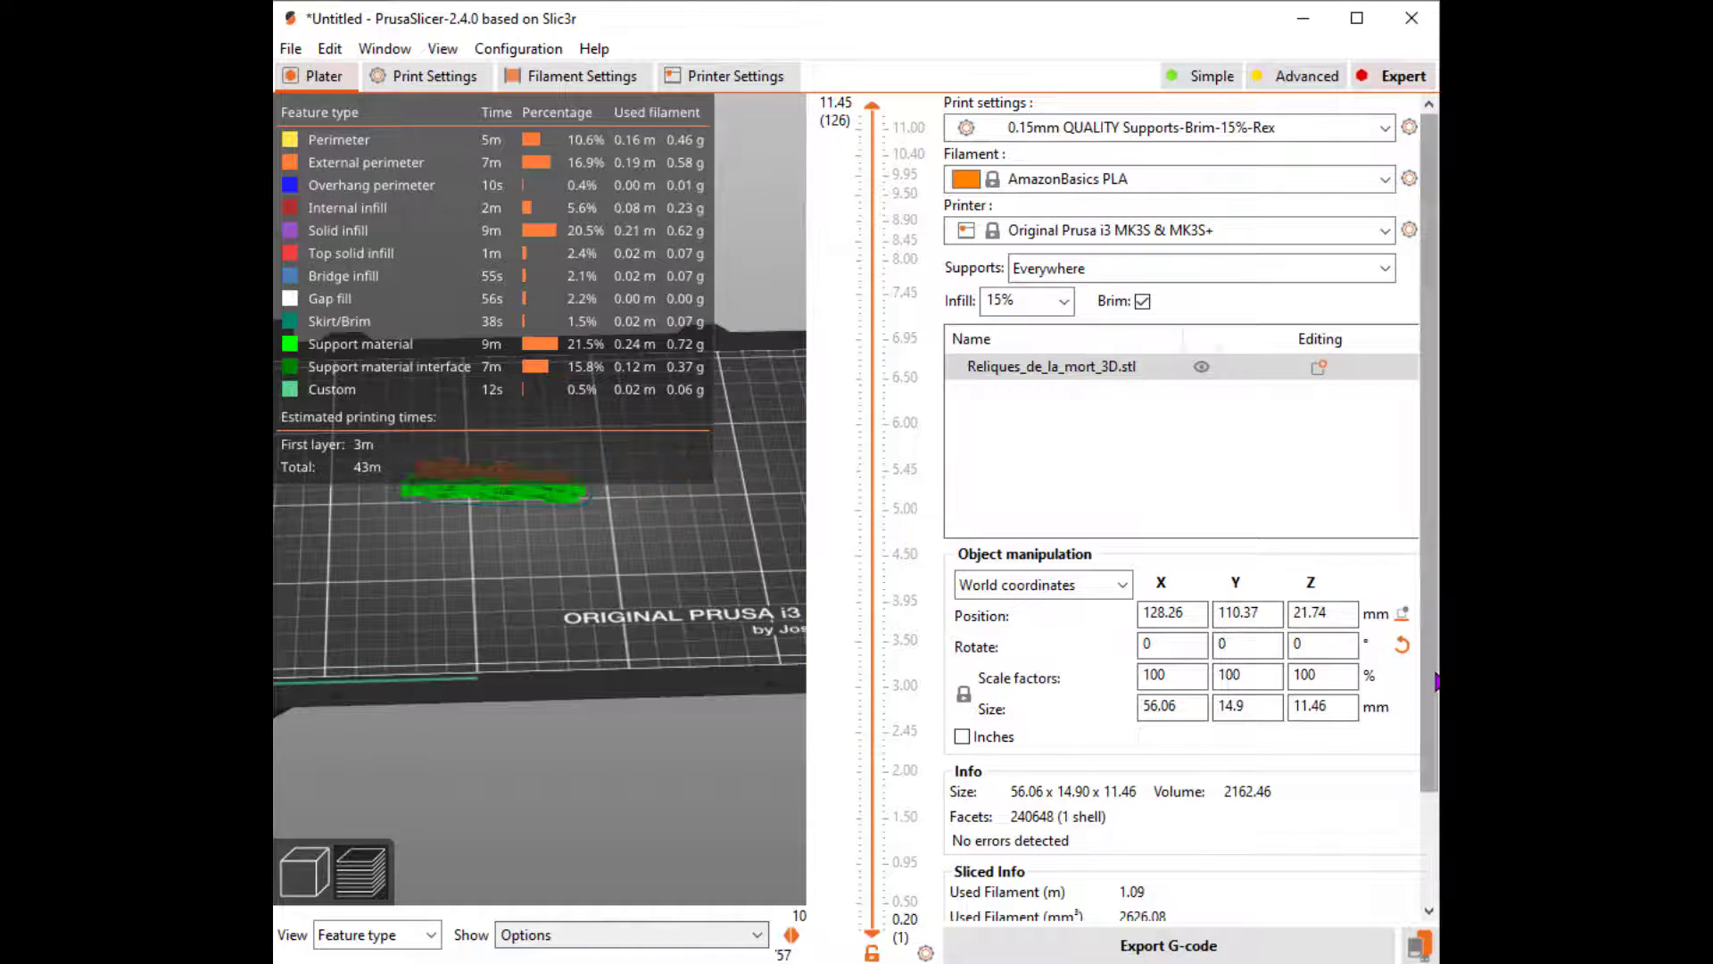
left_click_drag(1432, 690, 1419, 819)
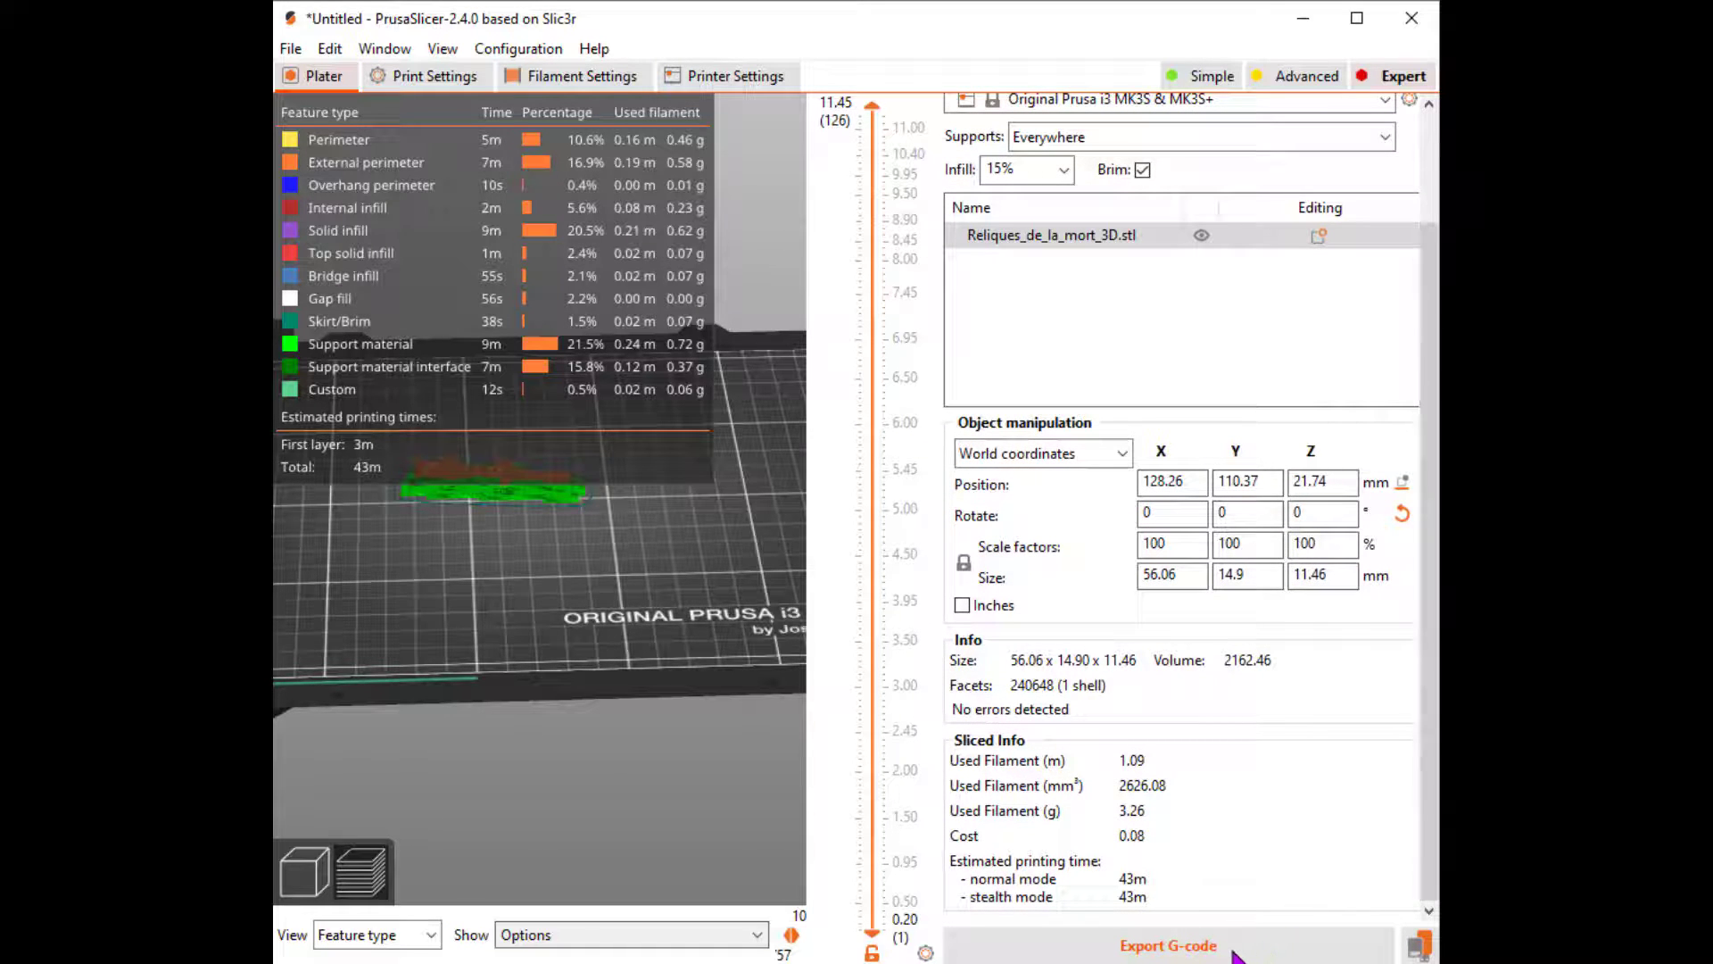
- Export the G-code to the Deathly Hallows-2022-01-20 folder as "Wand Replacement-Brim-Supports-2022-01-27B"
left_click(1182, 946)
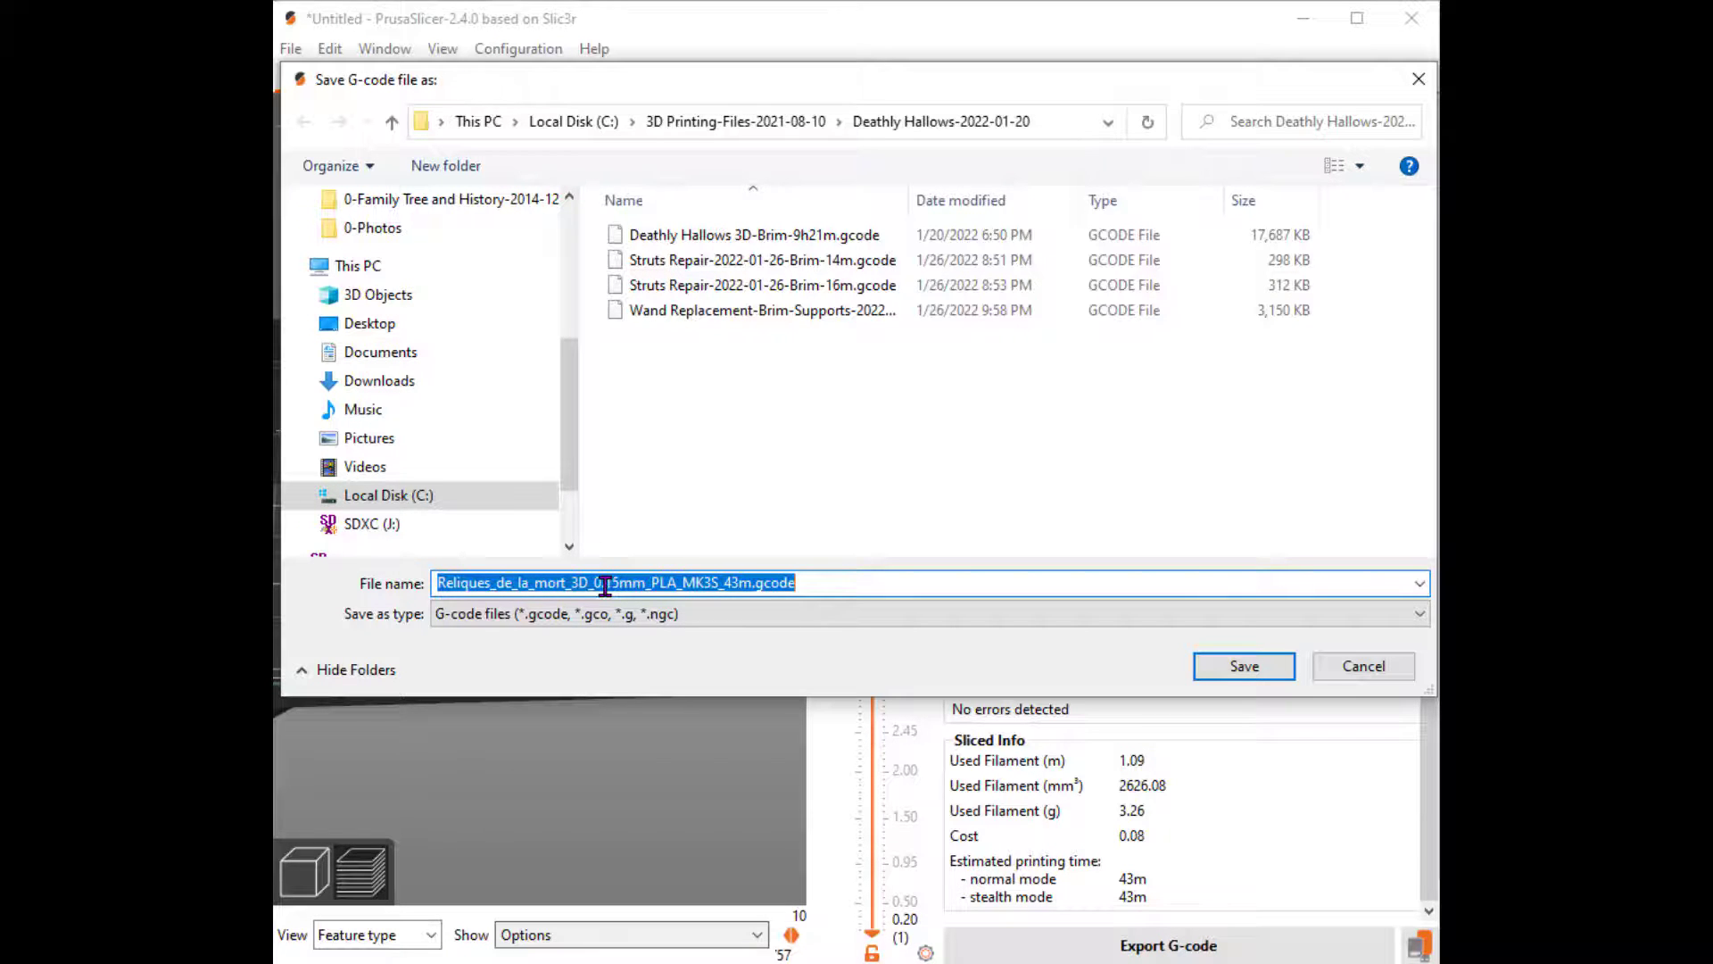
type("Wand ")
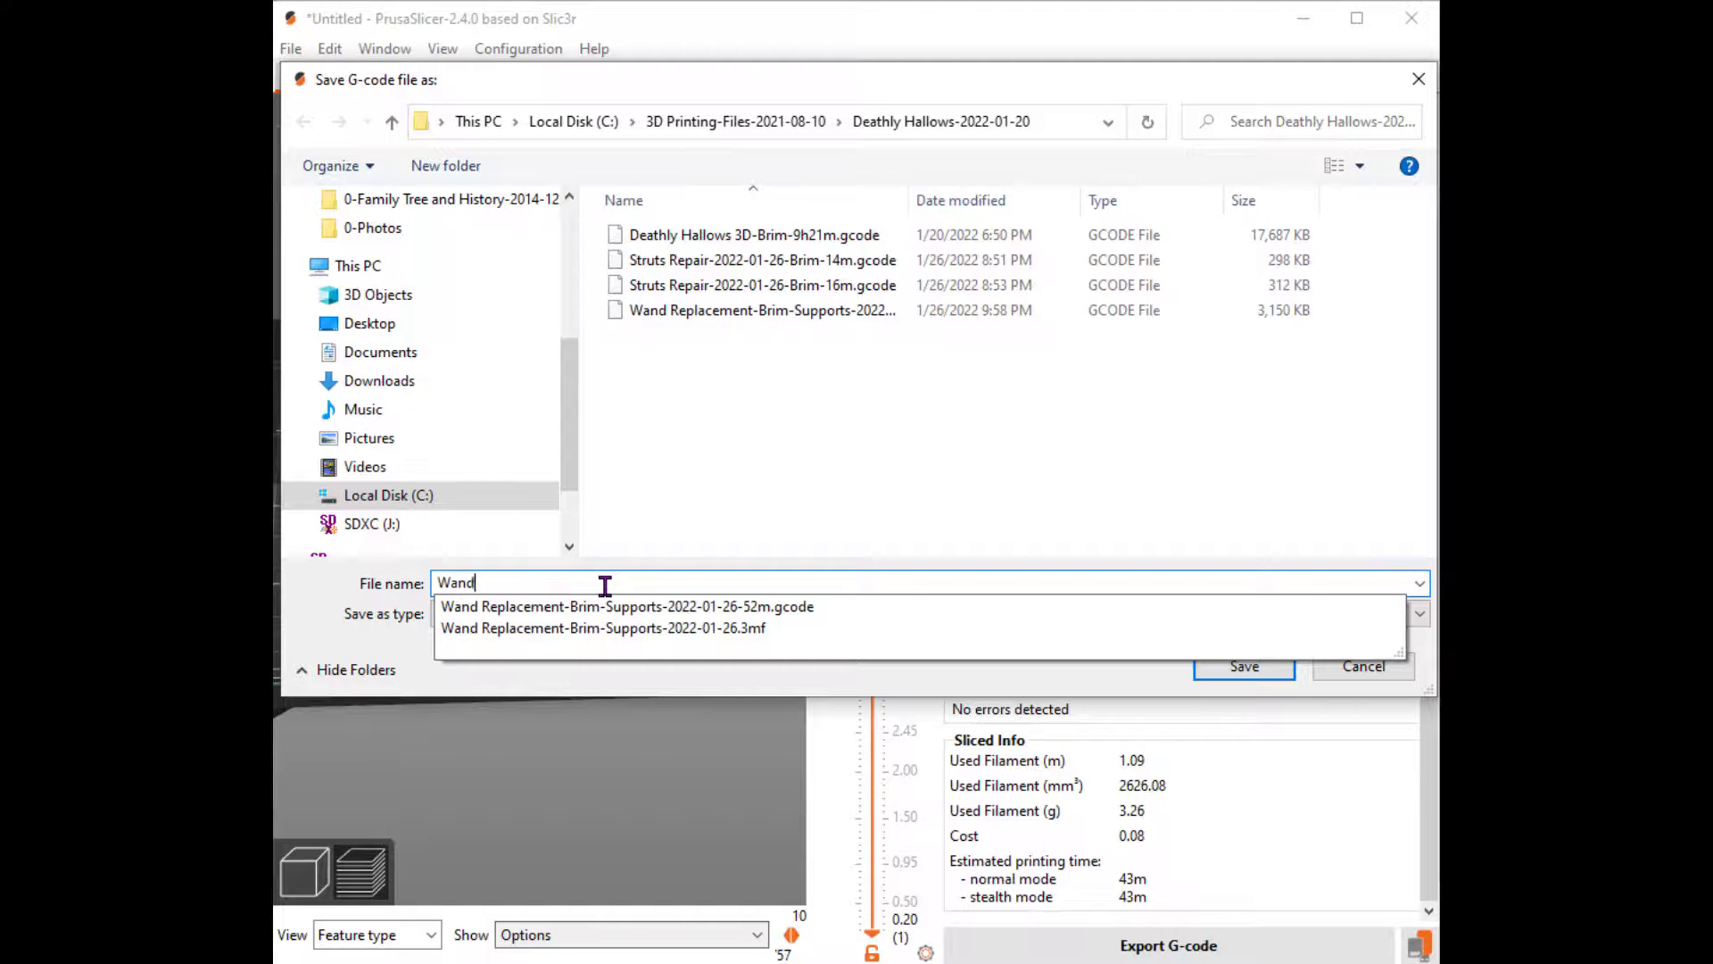
type("Repa")
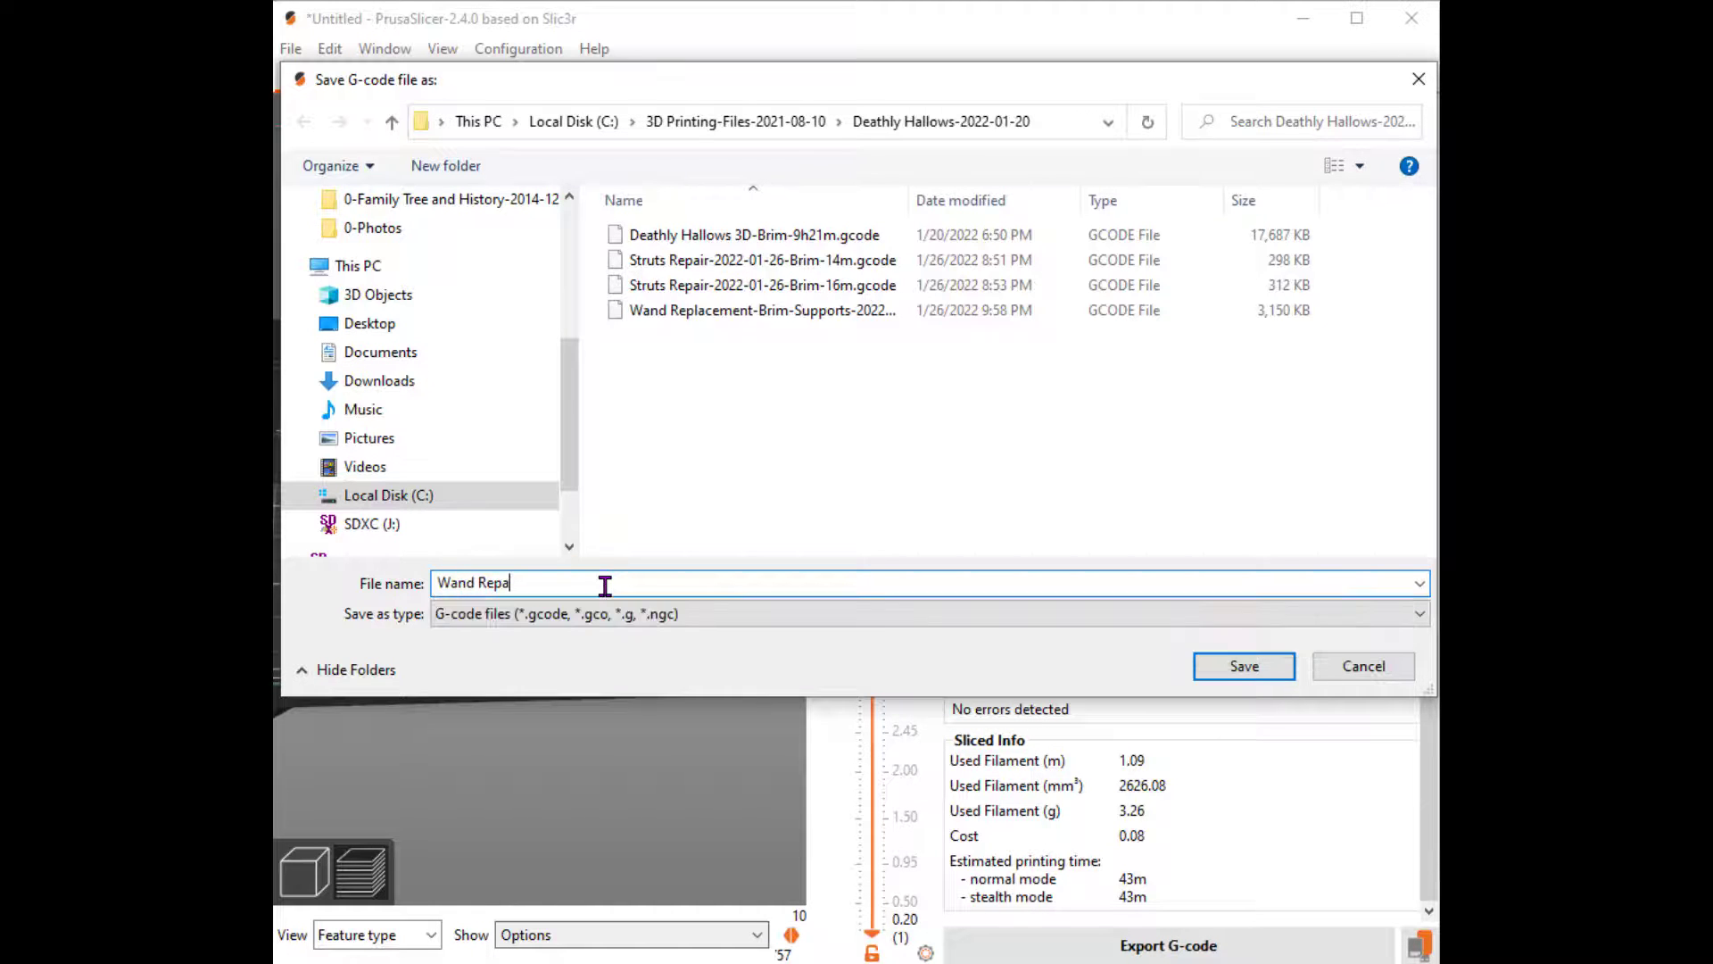
key("BackSpace")
type("lacement")
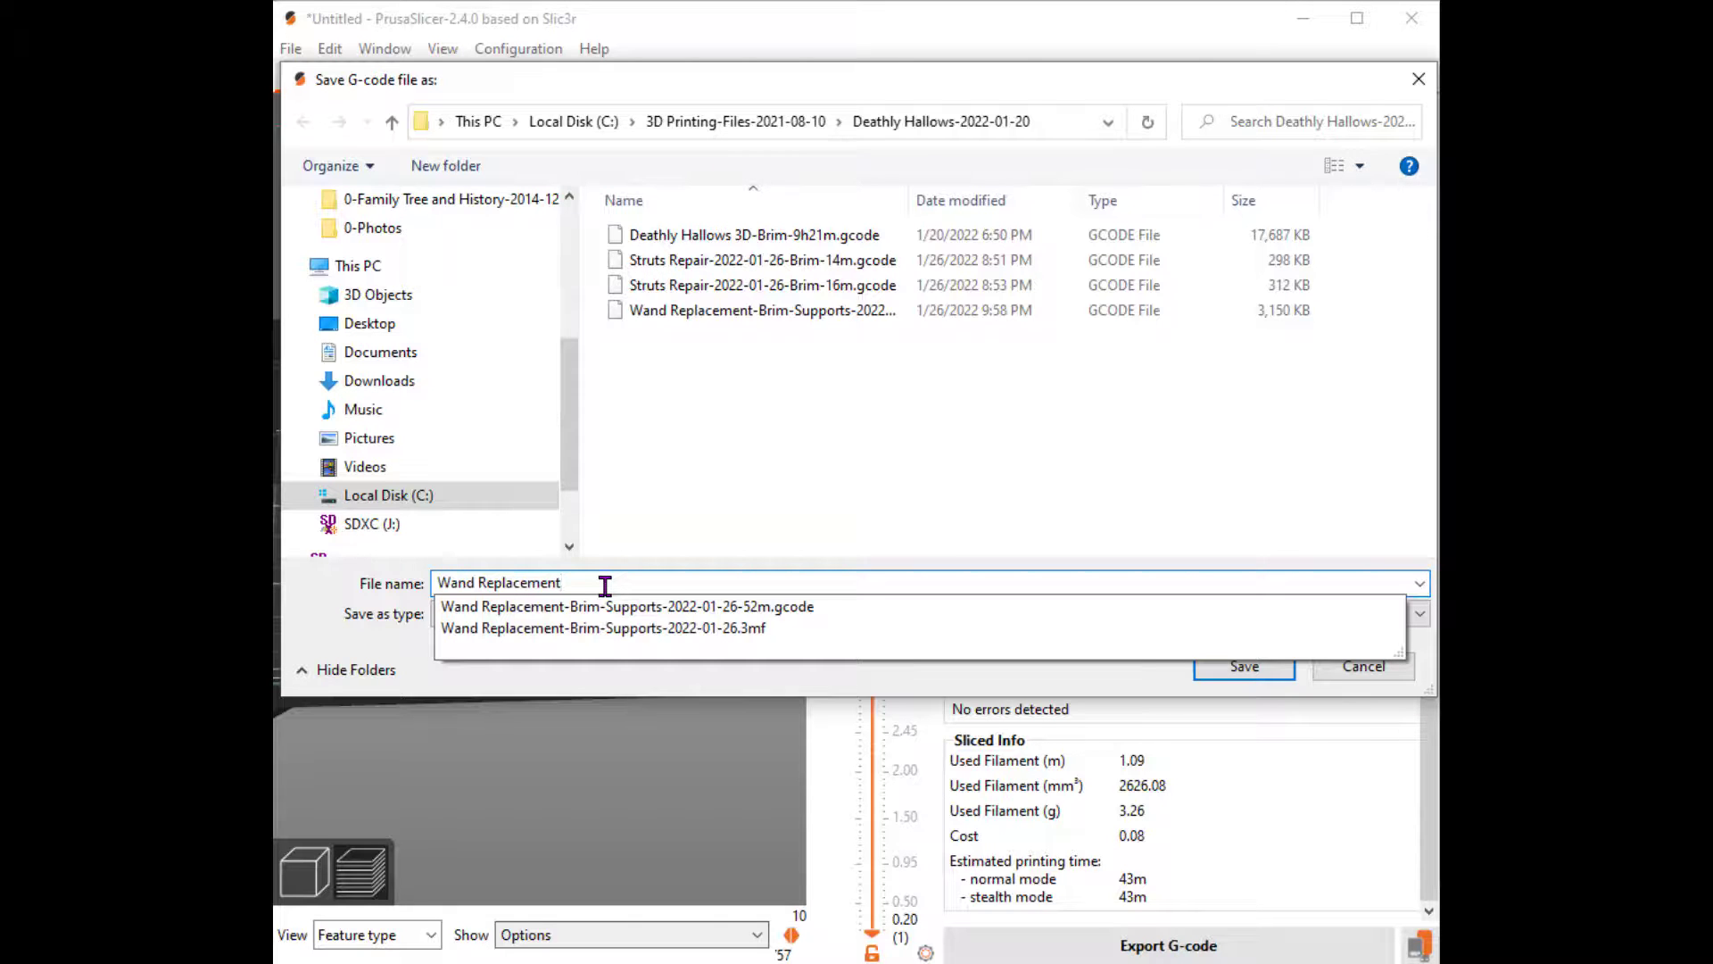
type("-Brim-Supo")
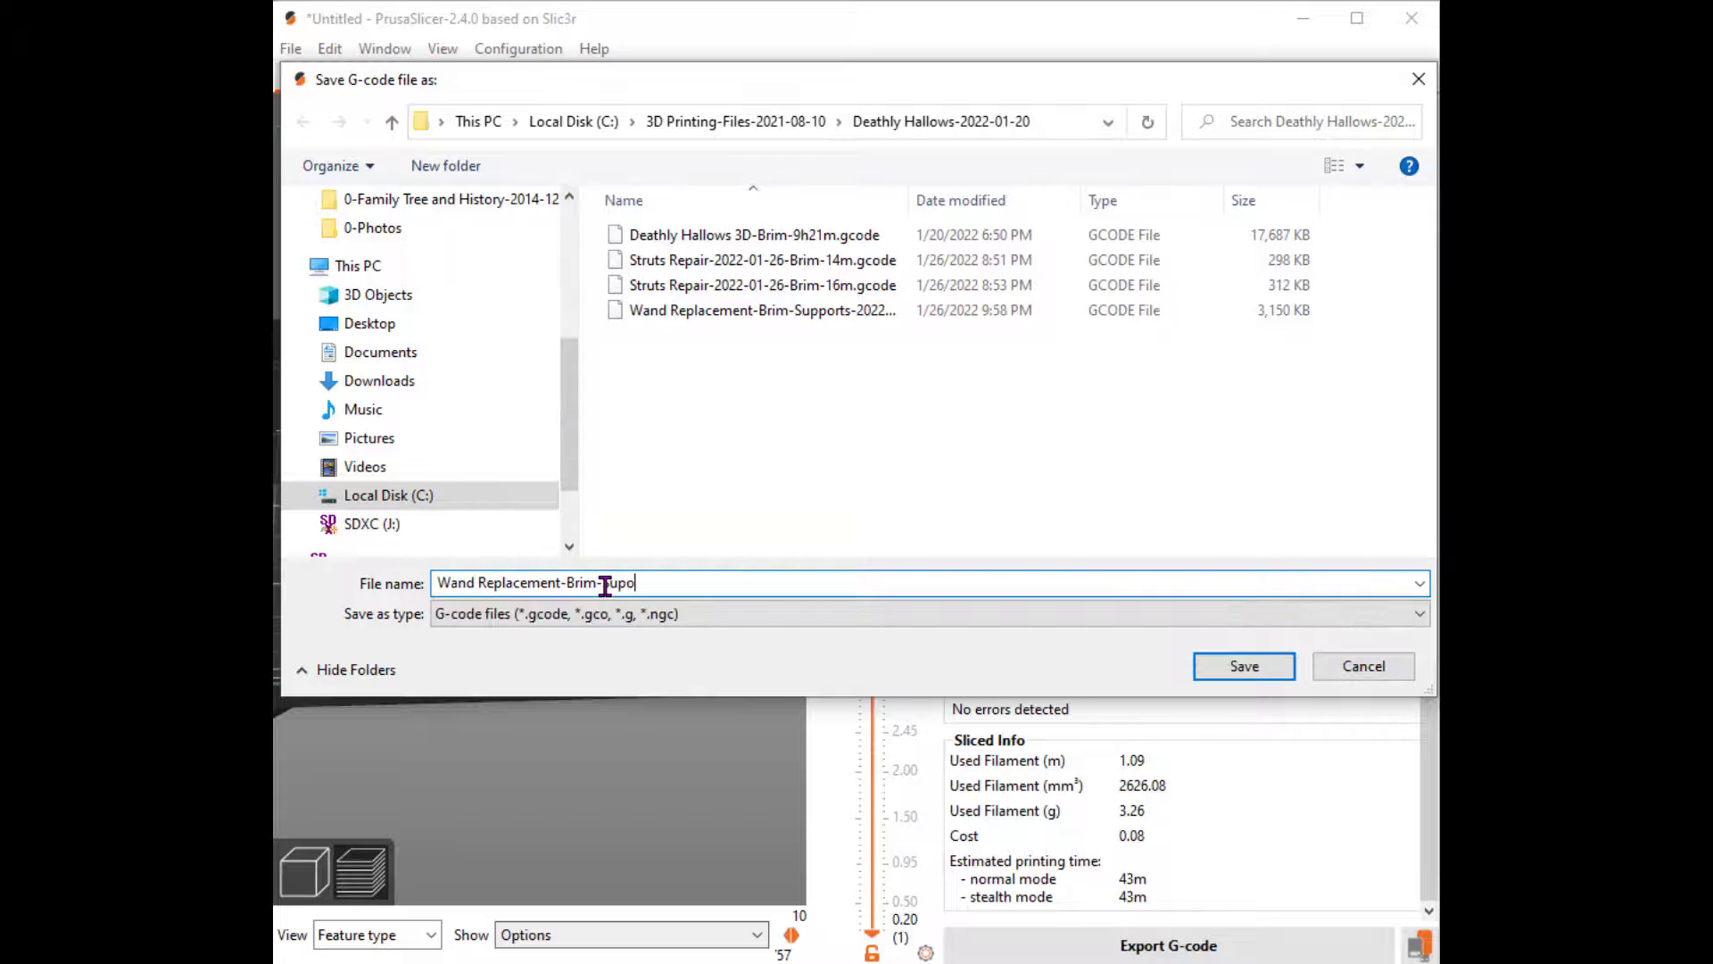
key("BackSpace")
type("op")
key("BackSpace")
key("BackSpace")
type("p")
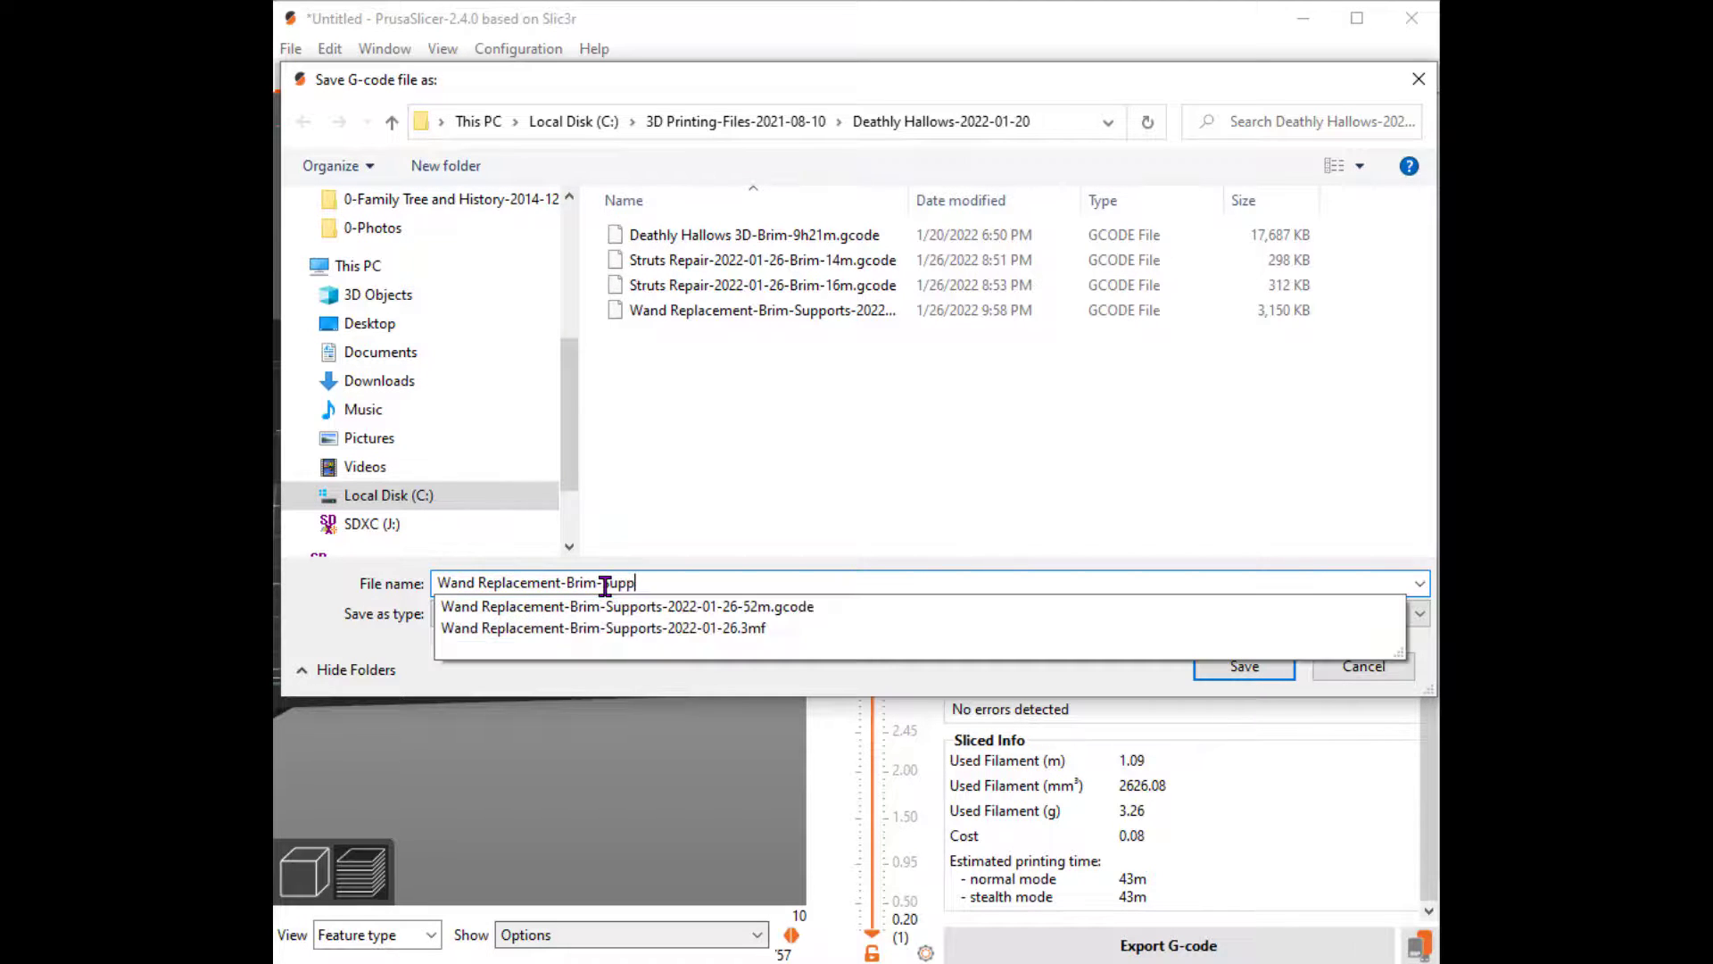
type("orts-")
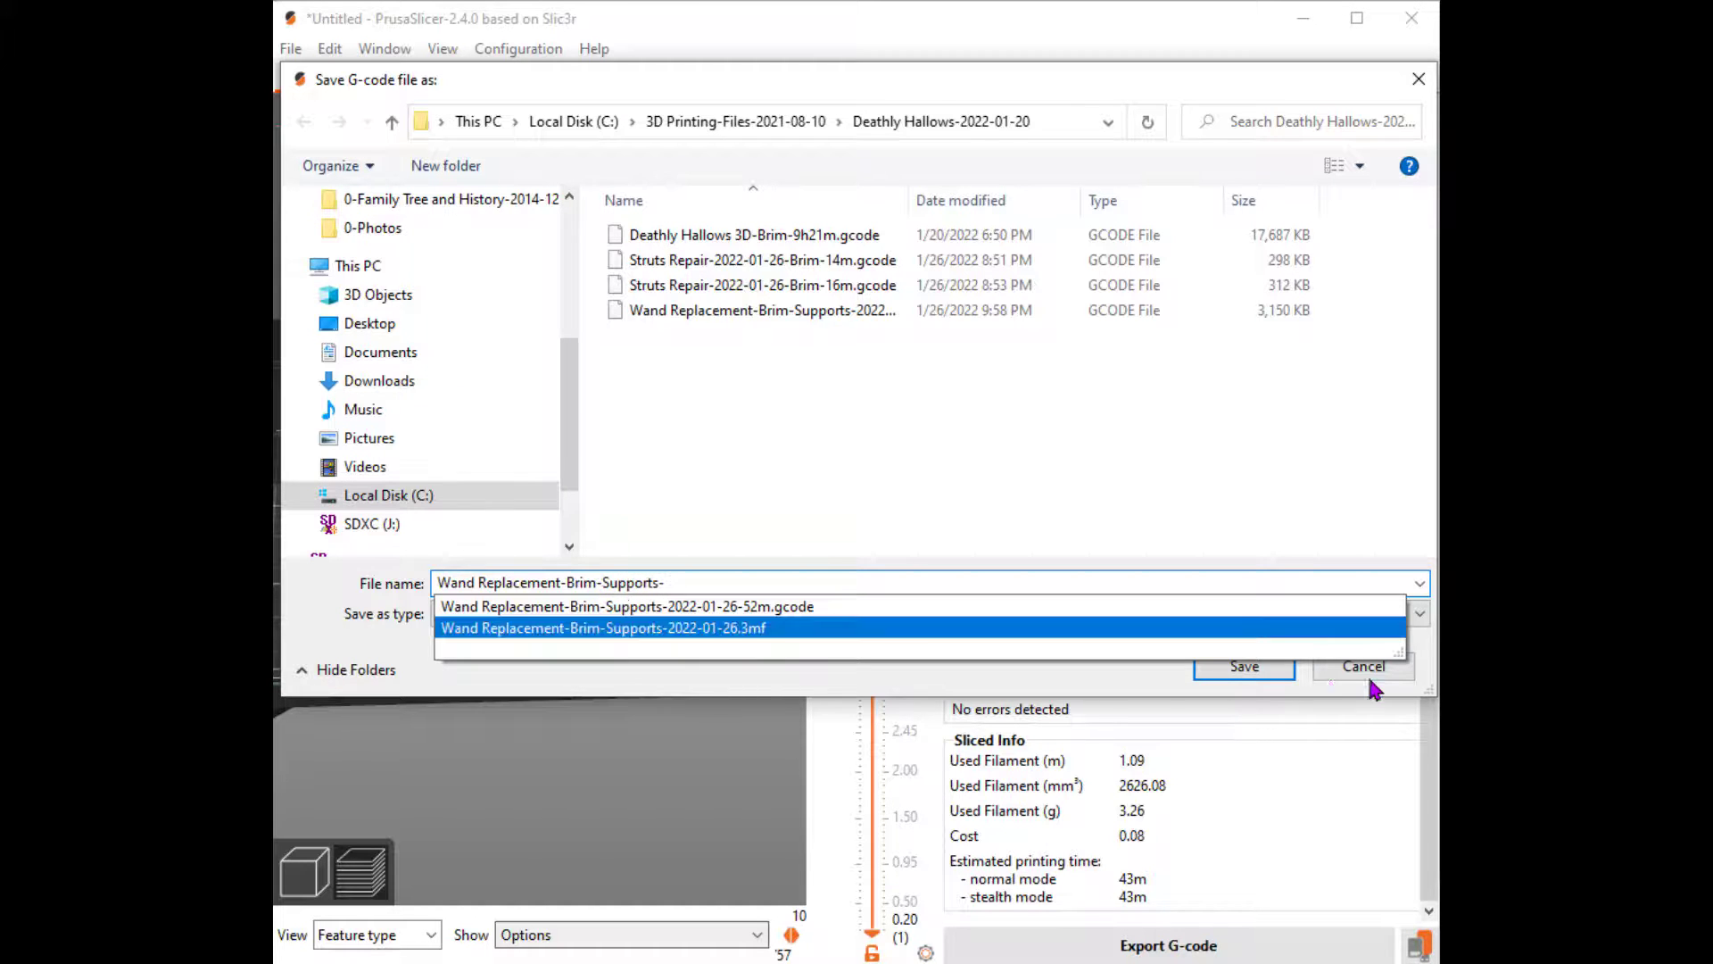
type("20")
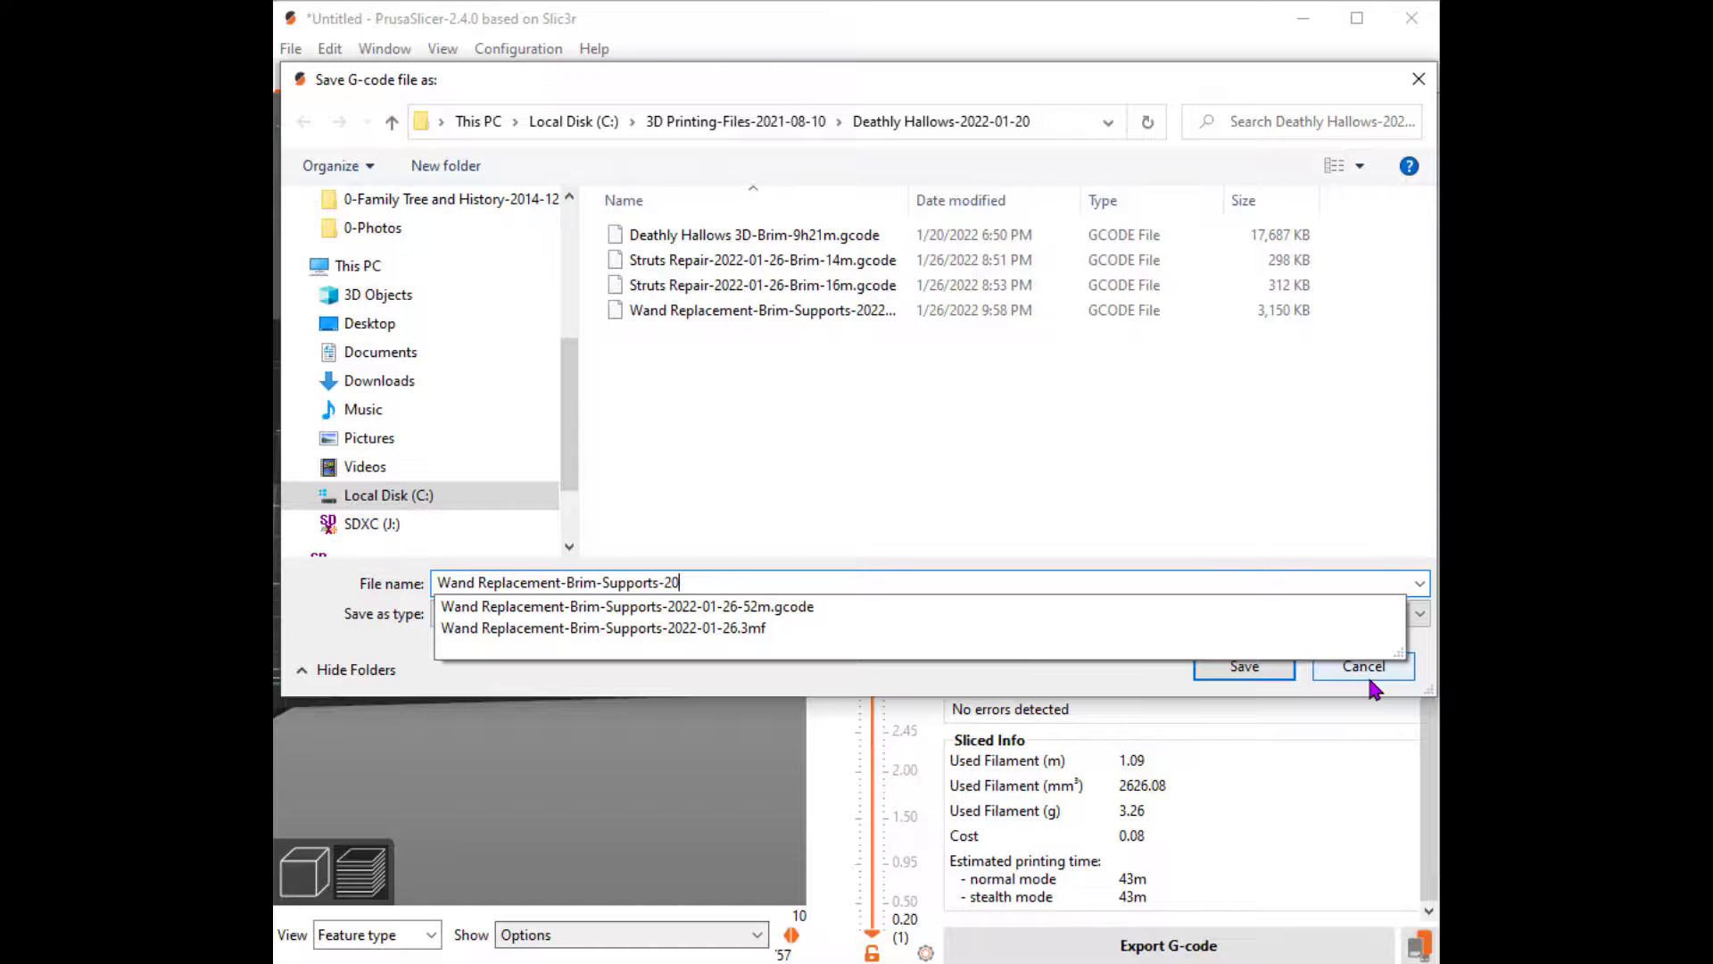
type("22-01-27")
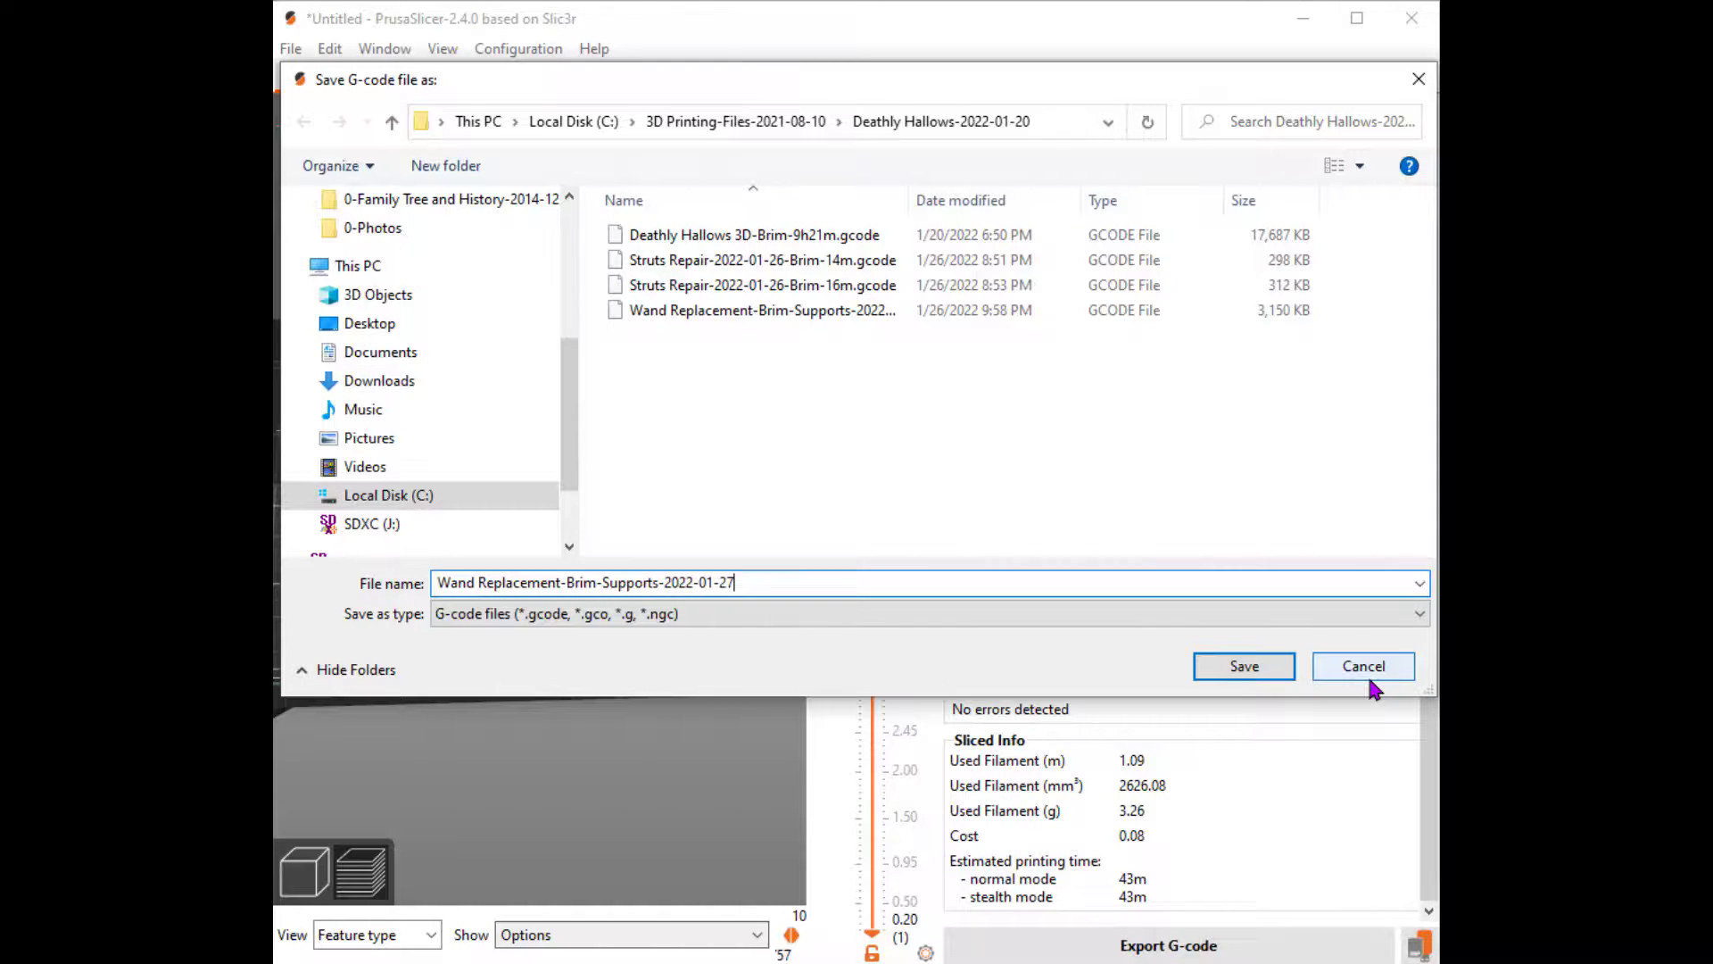
type("B")
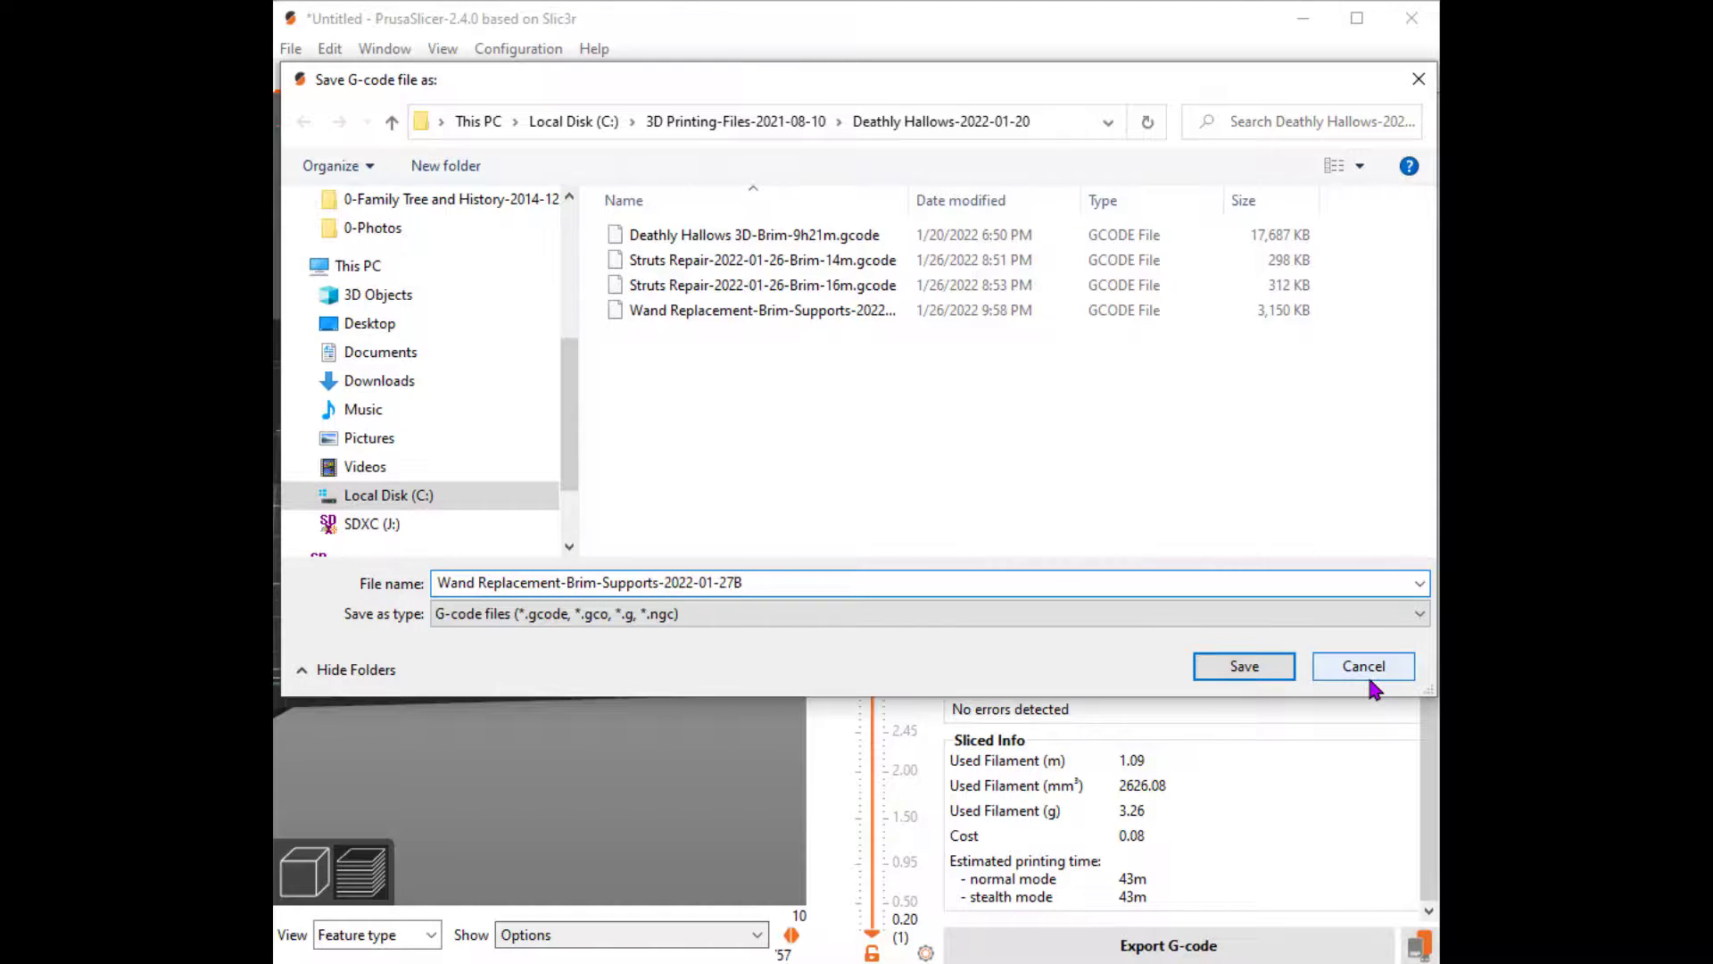
left_click(1242, 667)
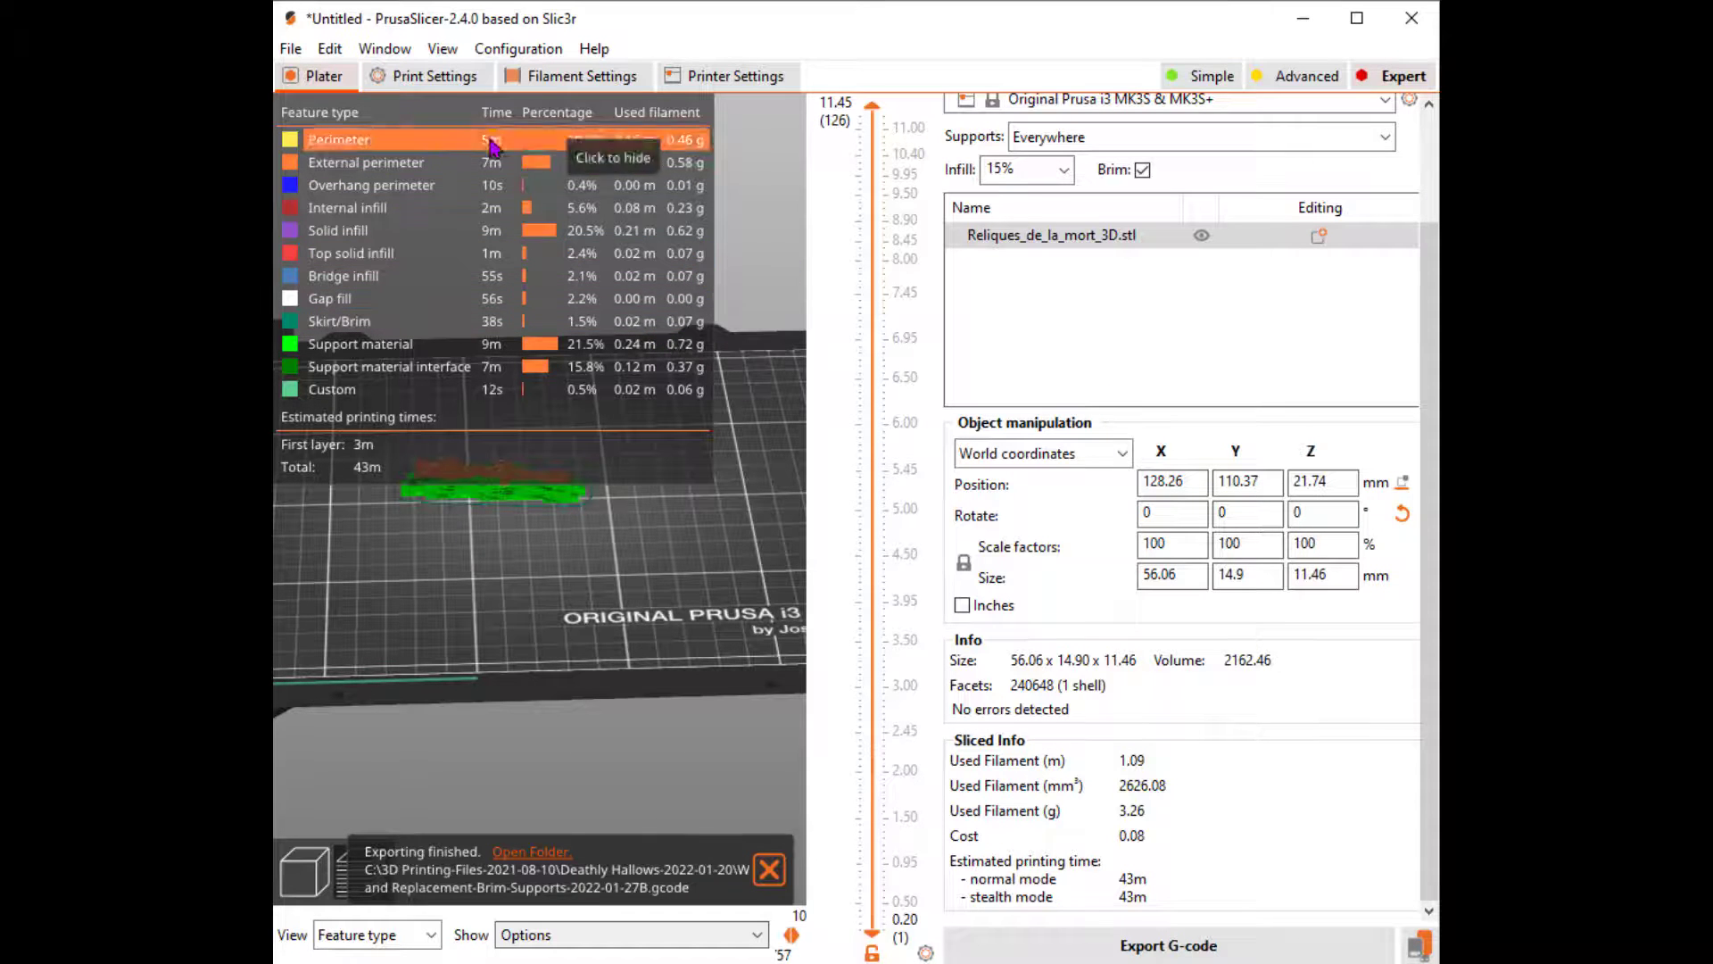
- Save the project in the same folder as "Wand Replacement-Brim-Supports-2022-01-27B.3mf", basing the name on the existing wand project file
left_click(289, 50)
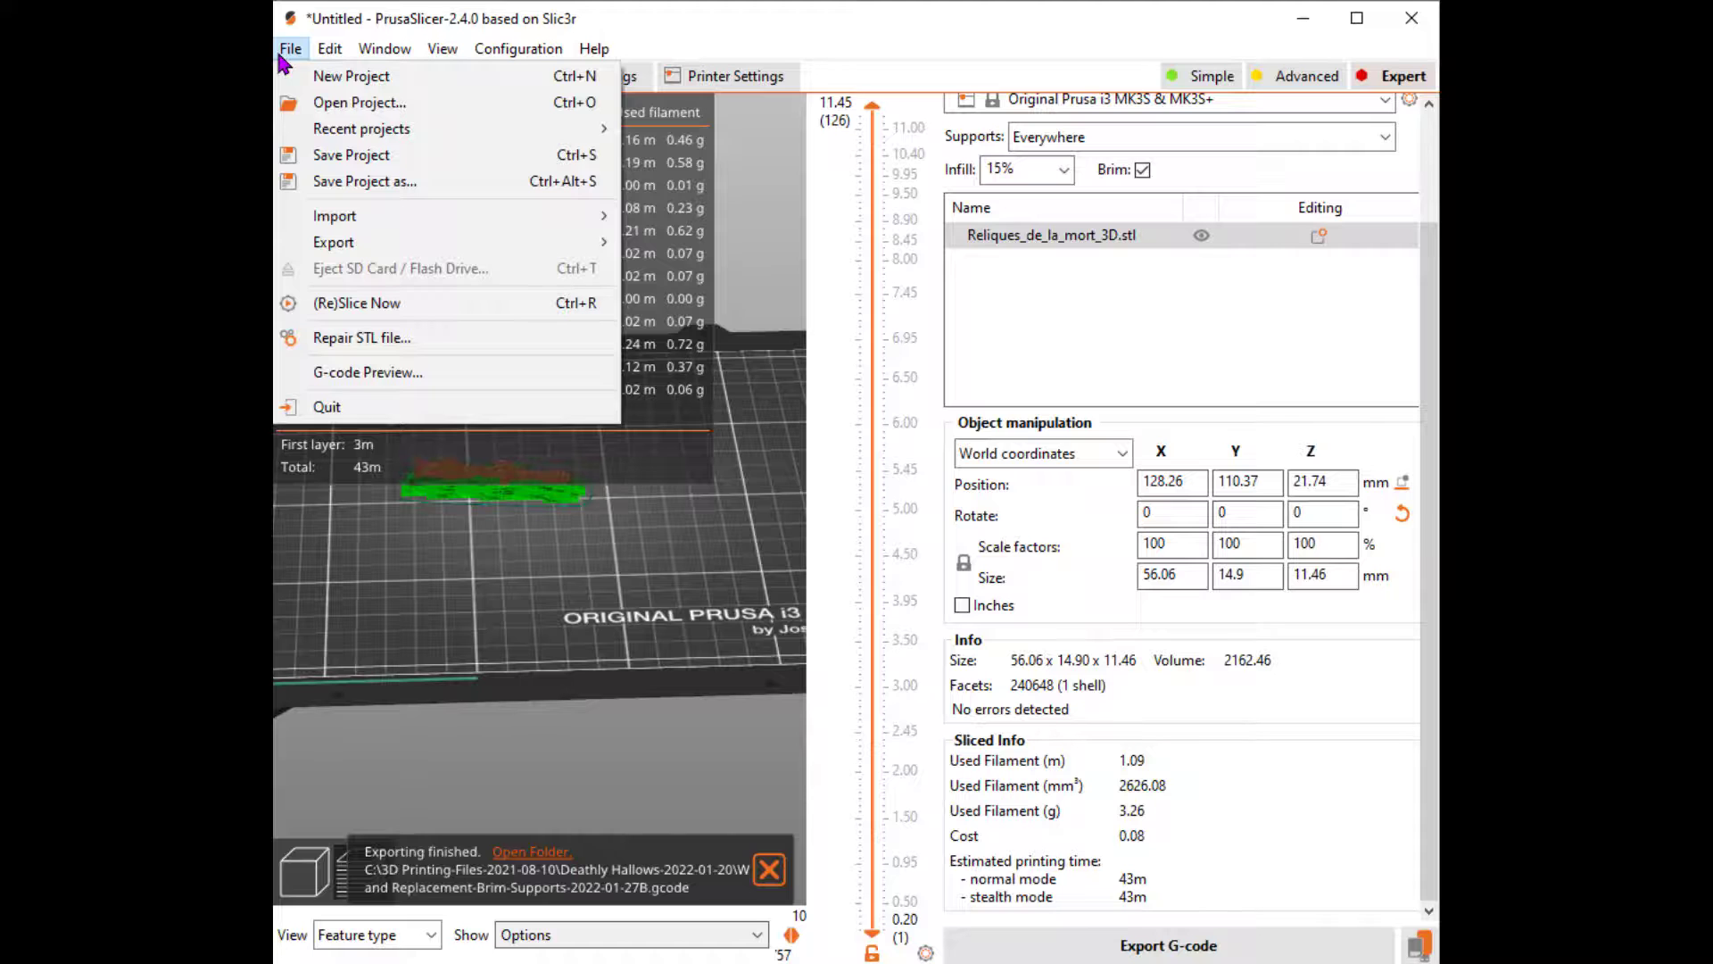
left_click(375, 161)
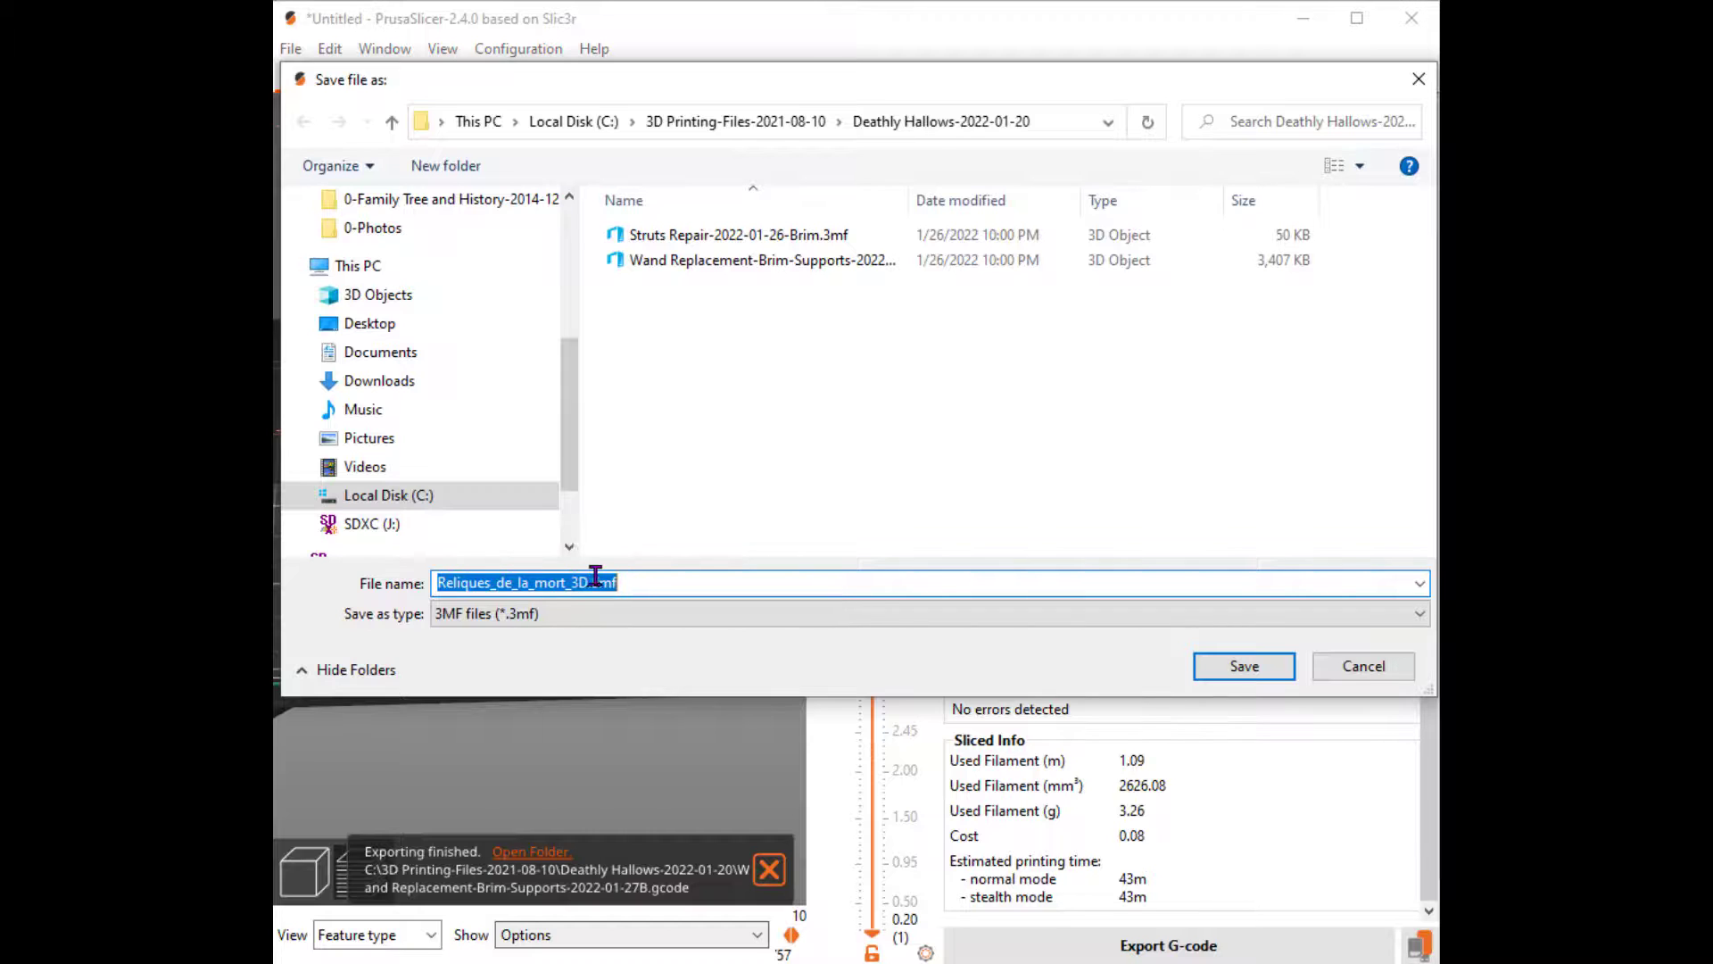
left_click(757, 264)
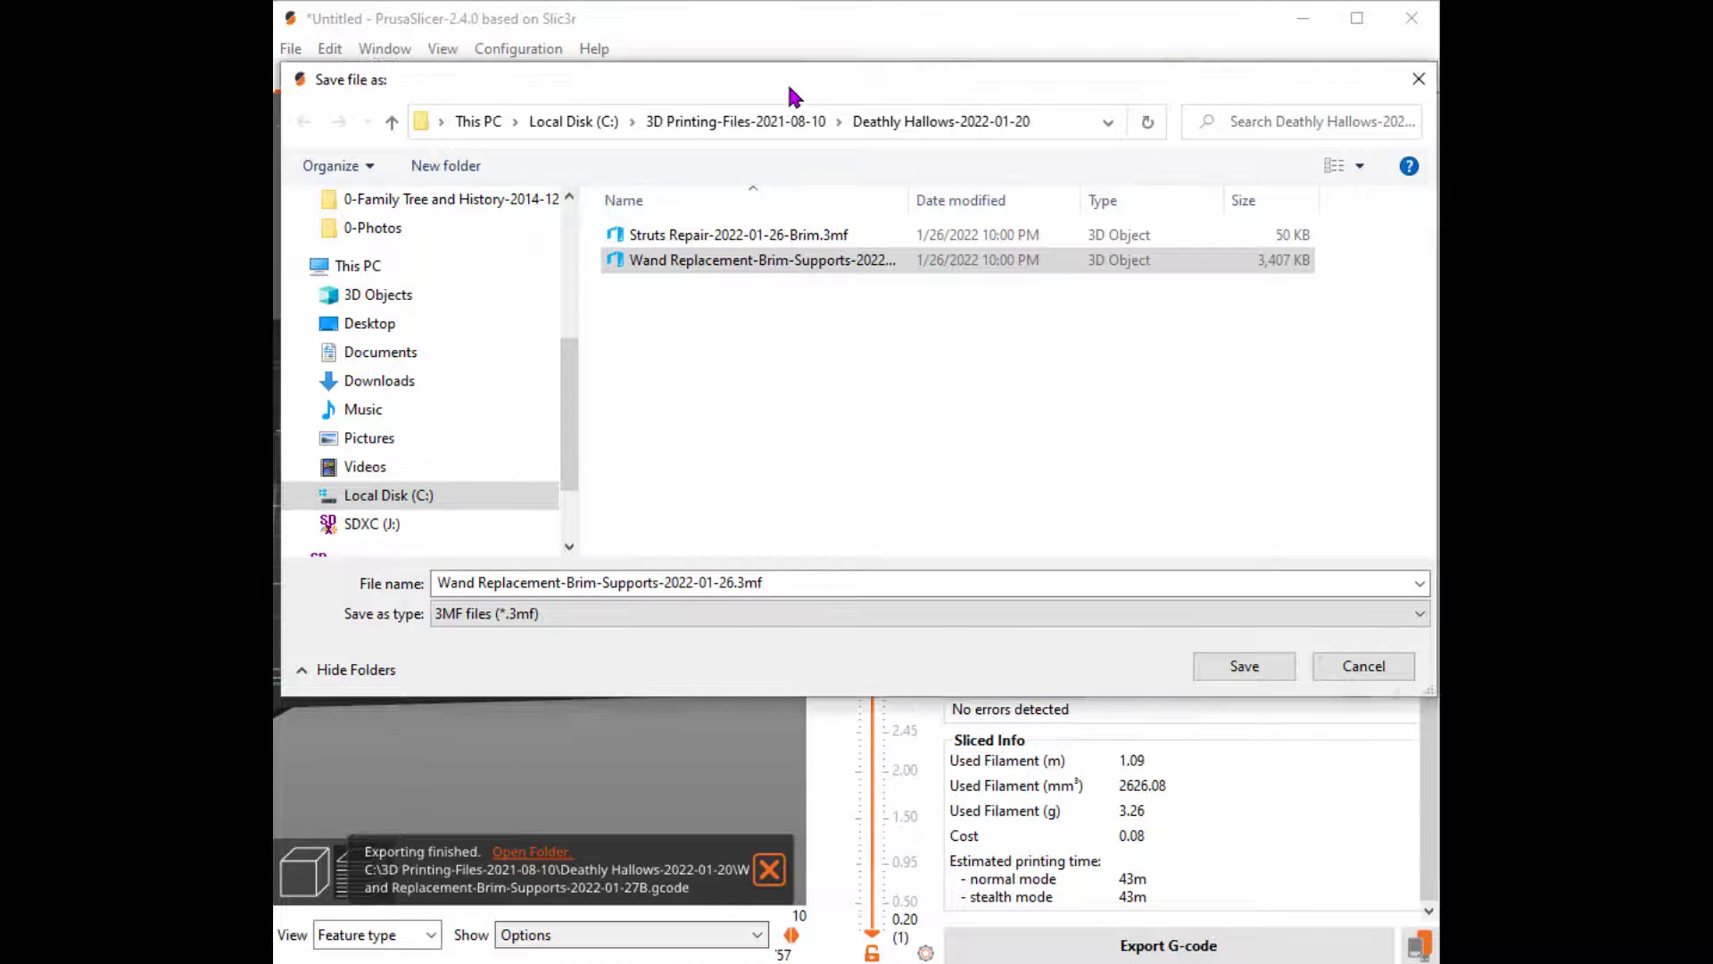
left_click_drag(787, 82, 783, 135)
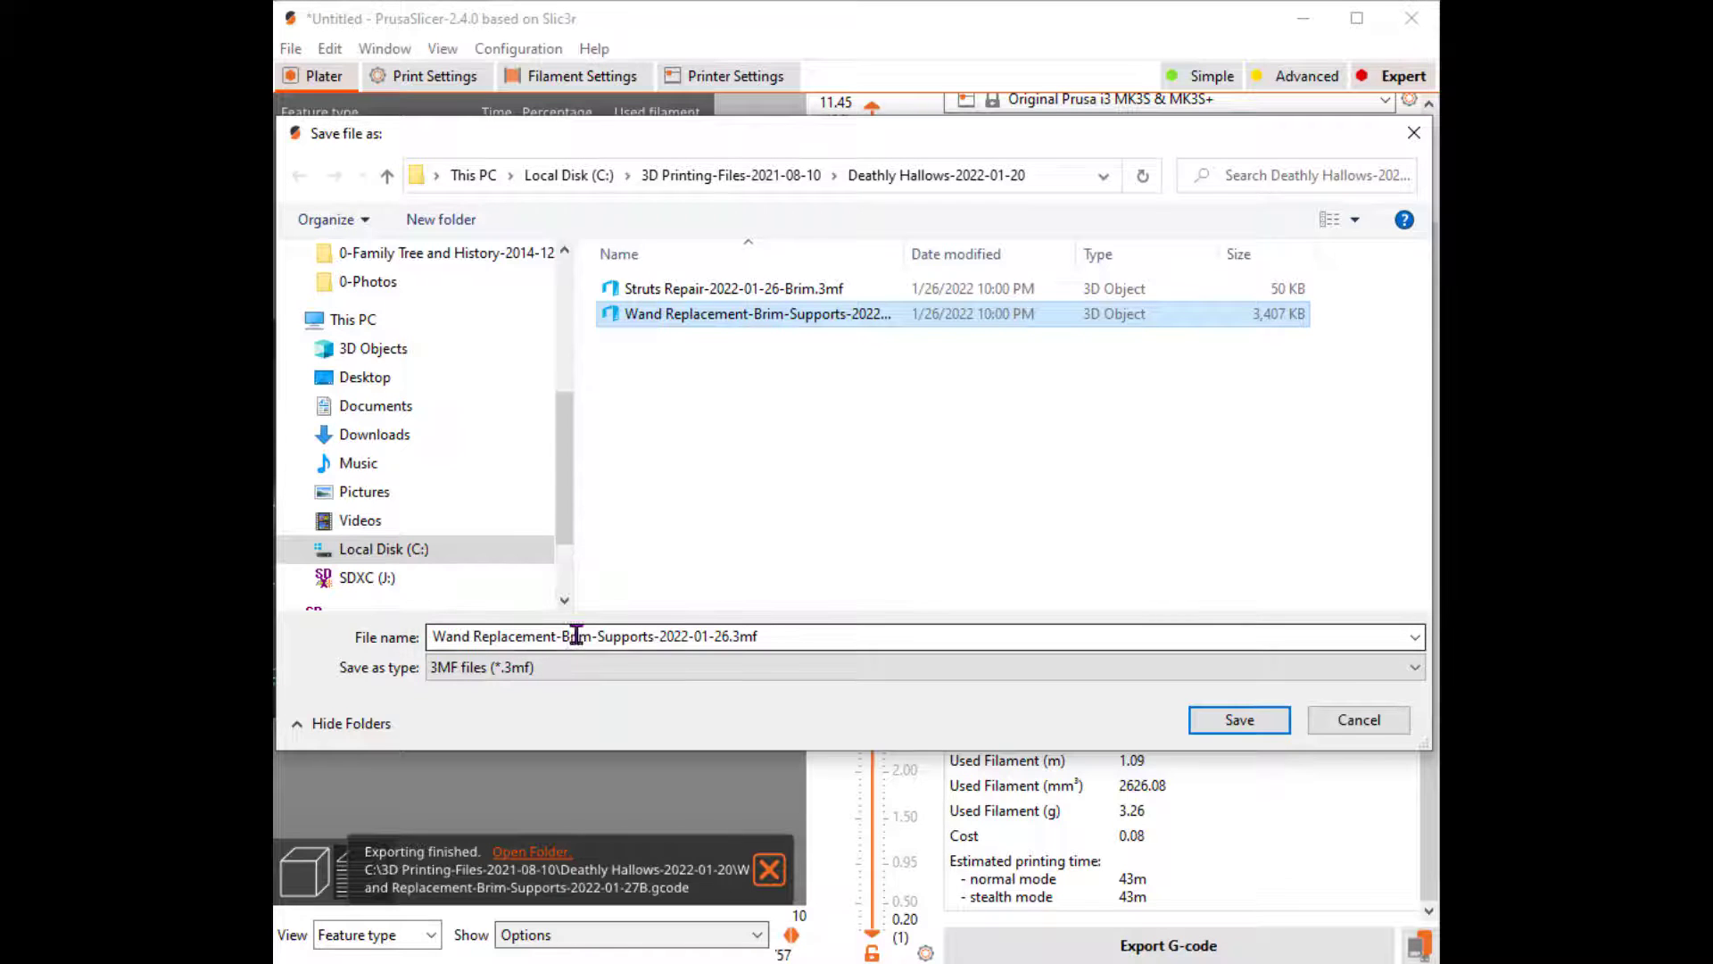
left_click(721, 635)
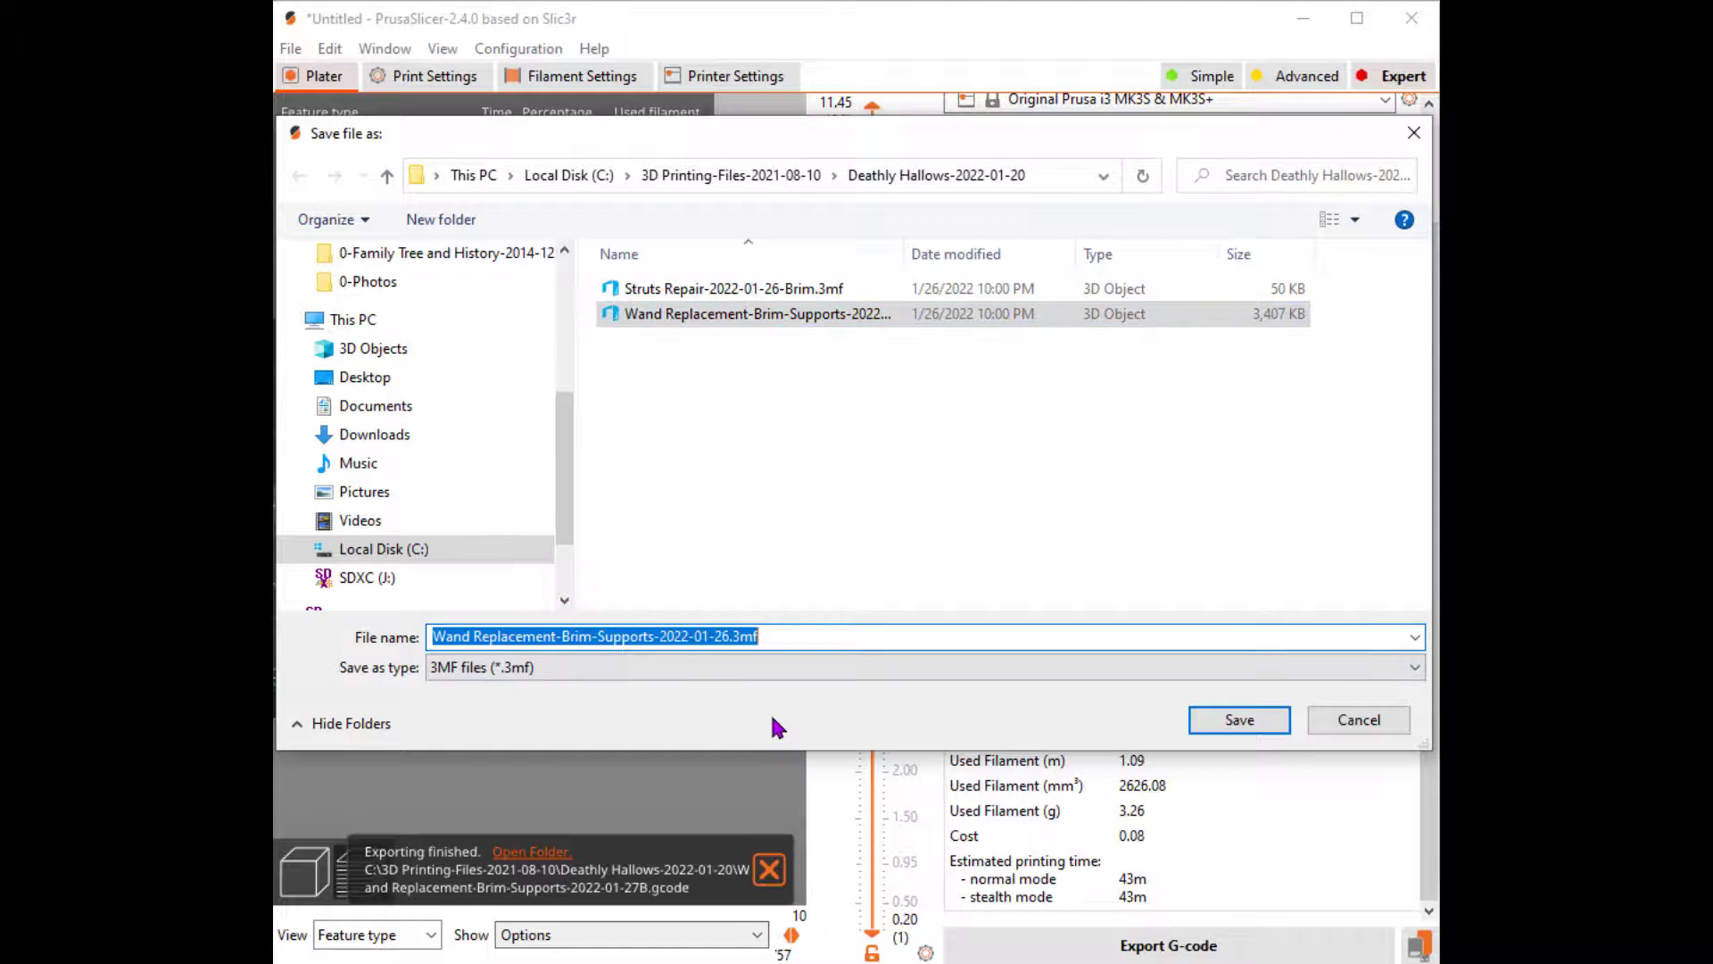
left_click(721, 636)
type("7B")
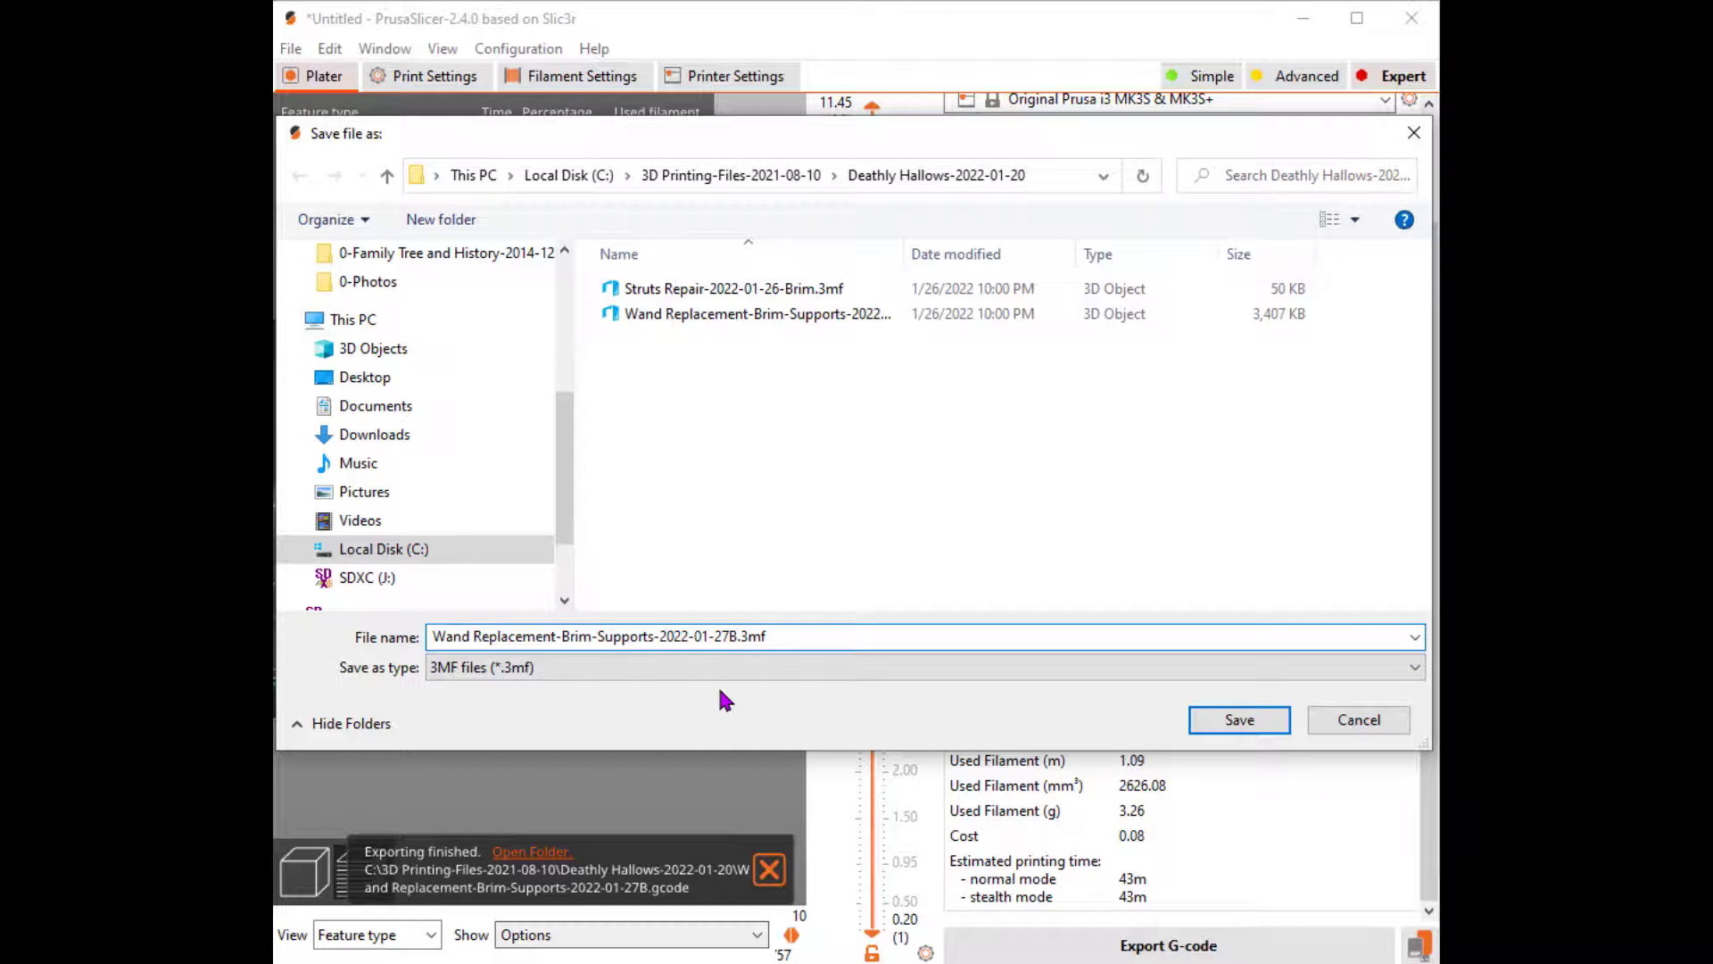
left_click(1240, 721)
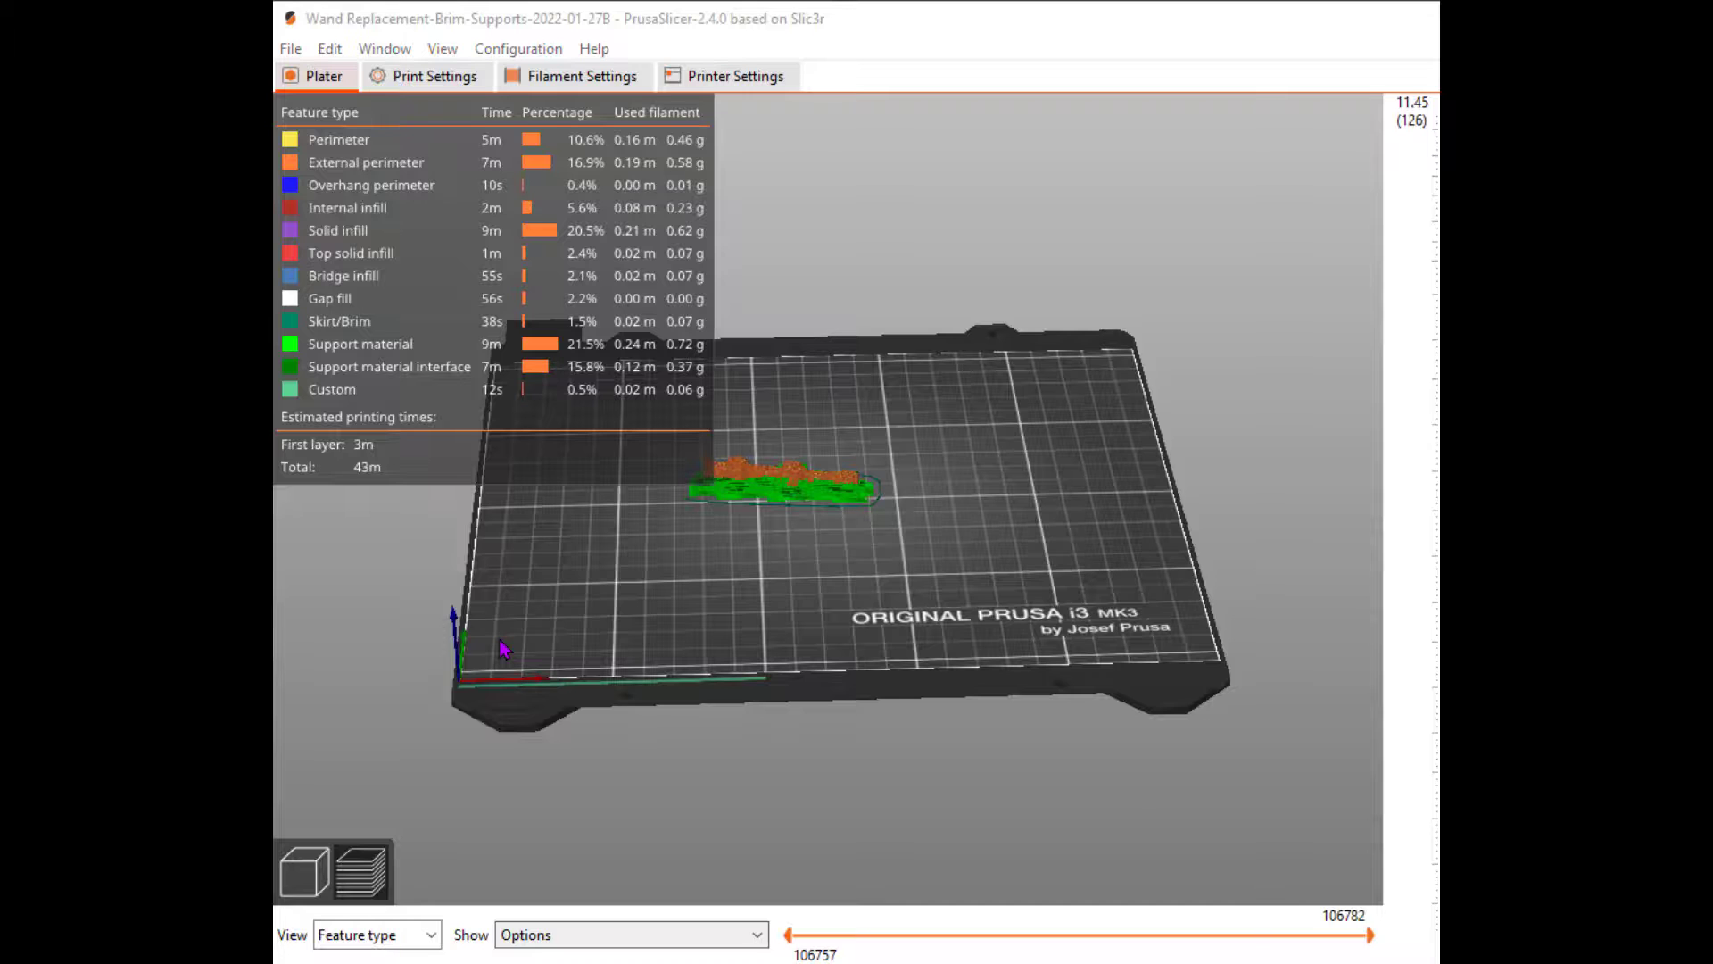
- Return from the sliced preview to the 3D editor view of the wand
left_click(797, 485)
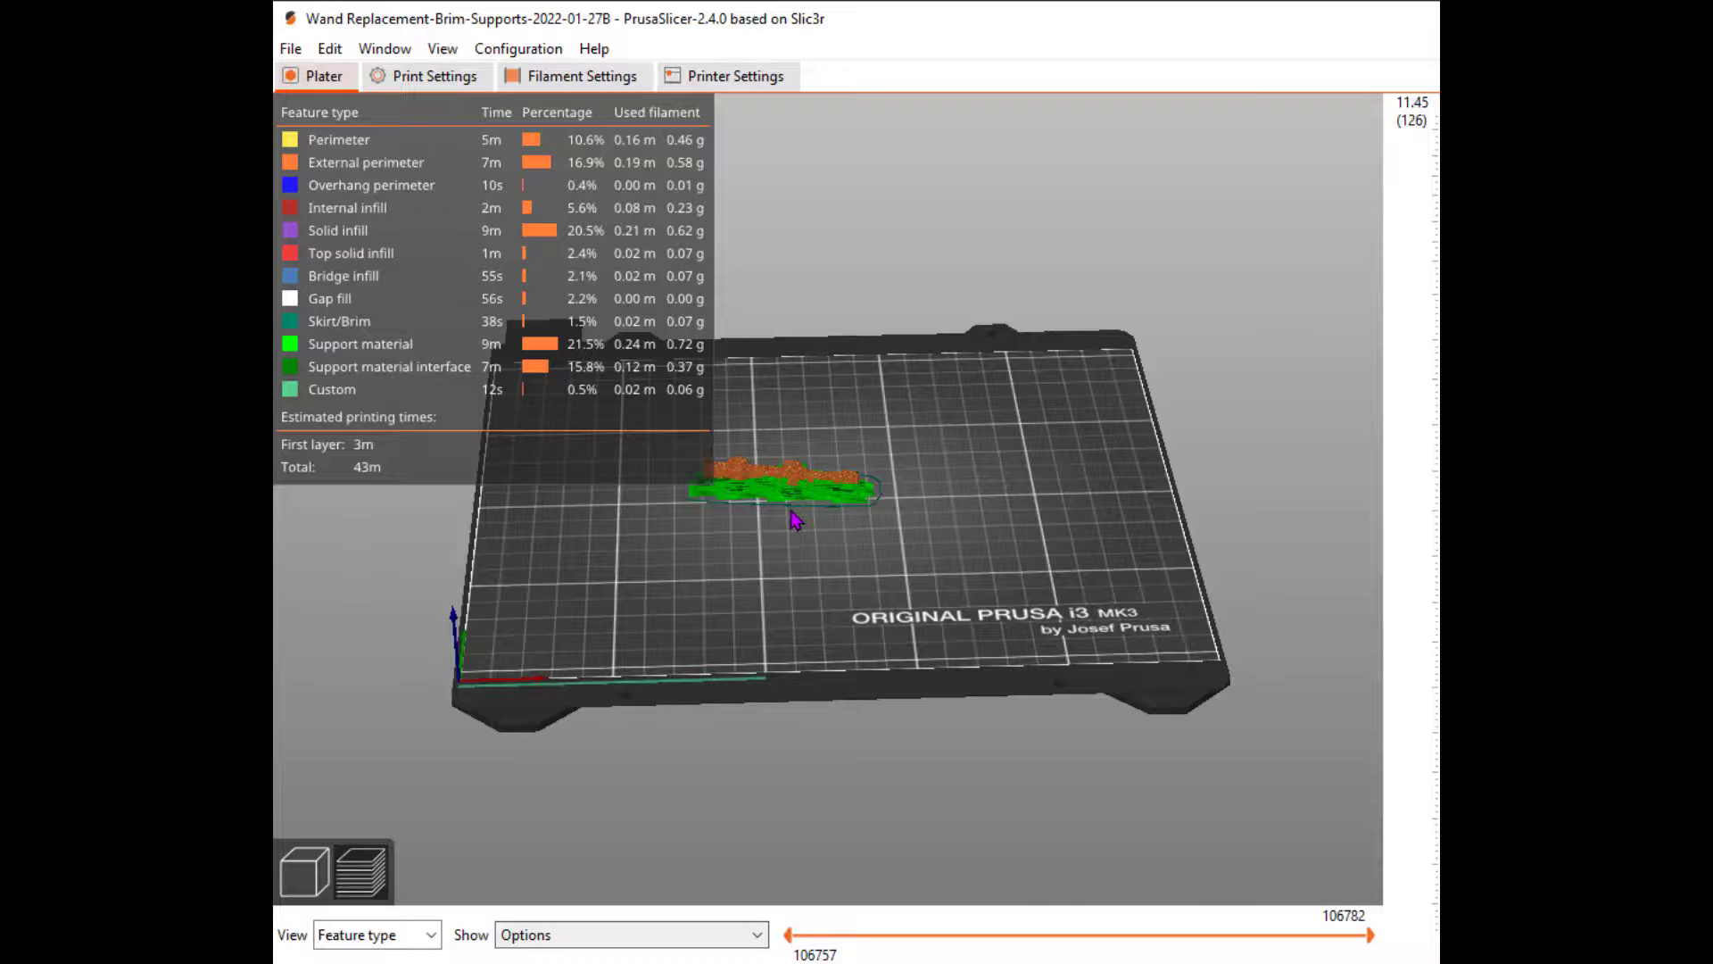
left_click(304, 871)
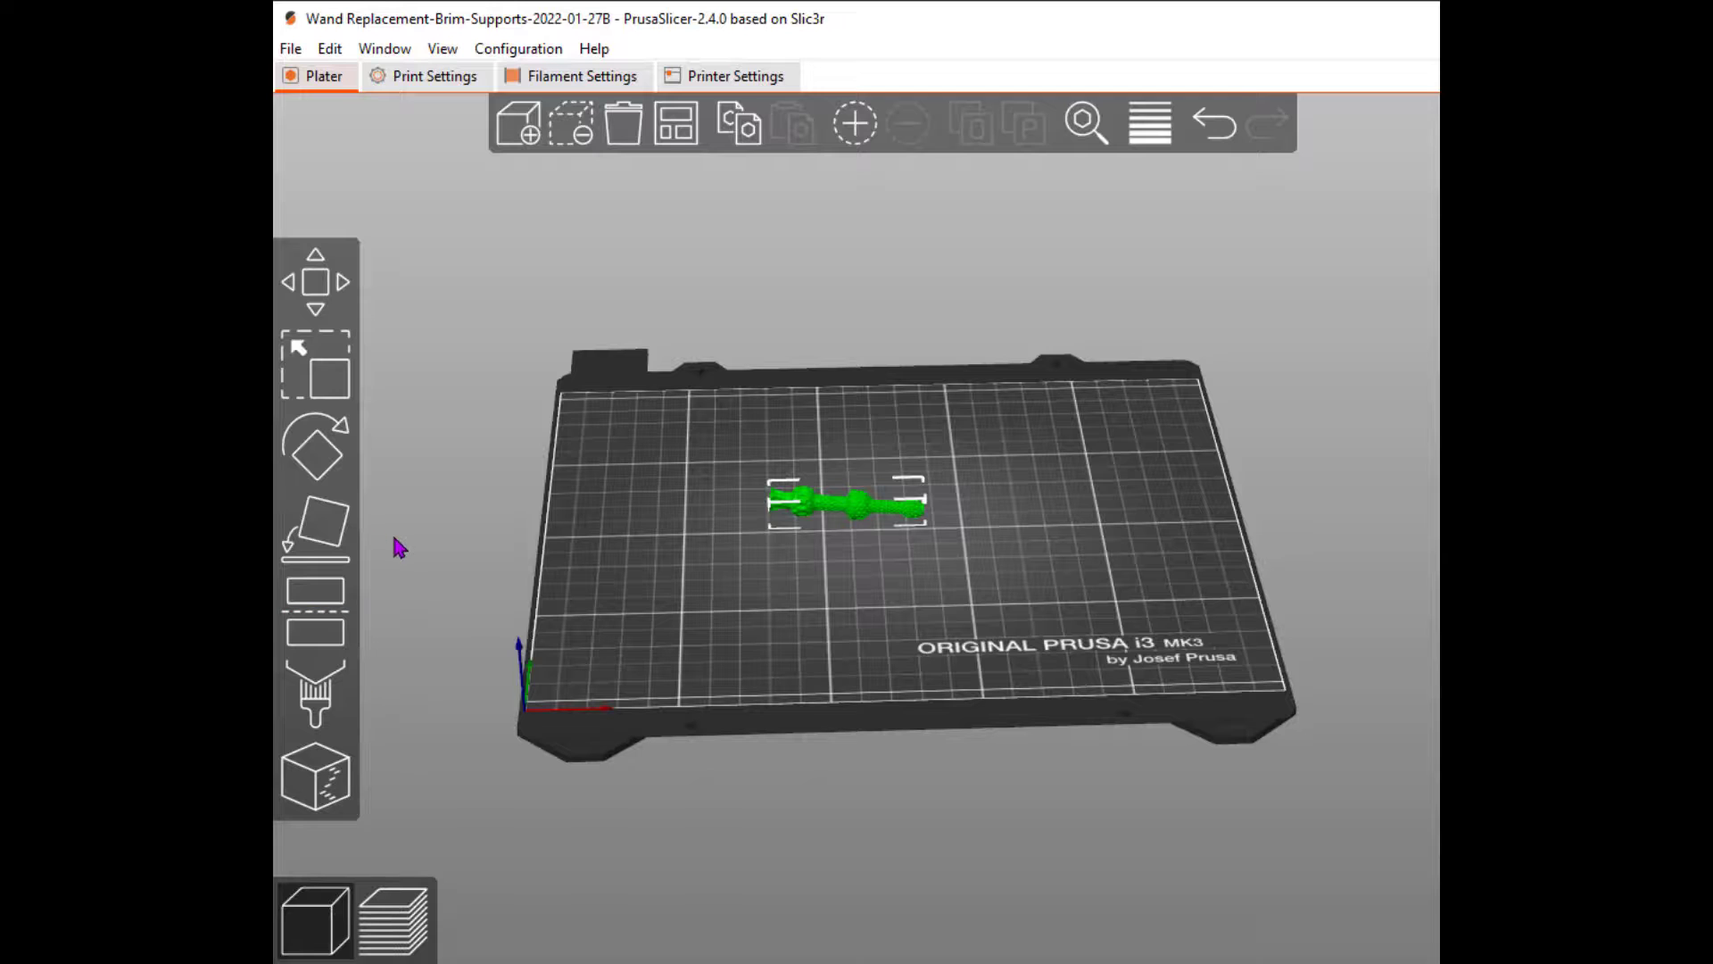
left_click(374, 914)
left_click(314, 866)
- Set the infill density for the wand print to 50%
left_click_drag(1712, 653, 1426, 653)
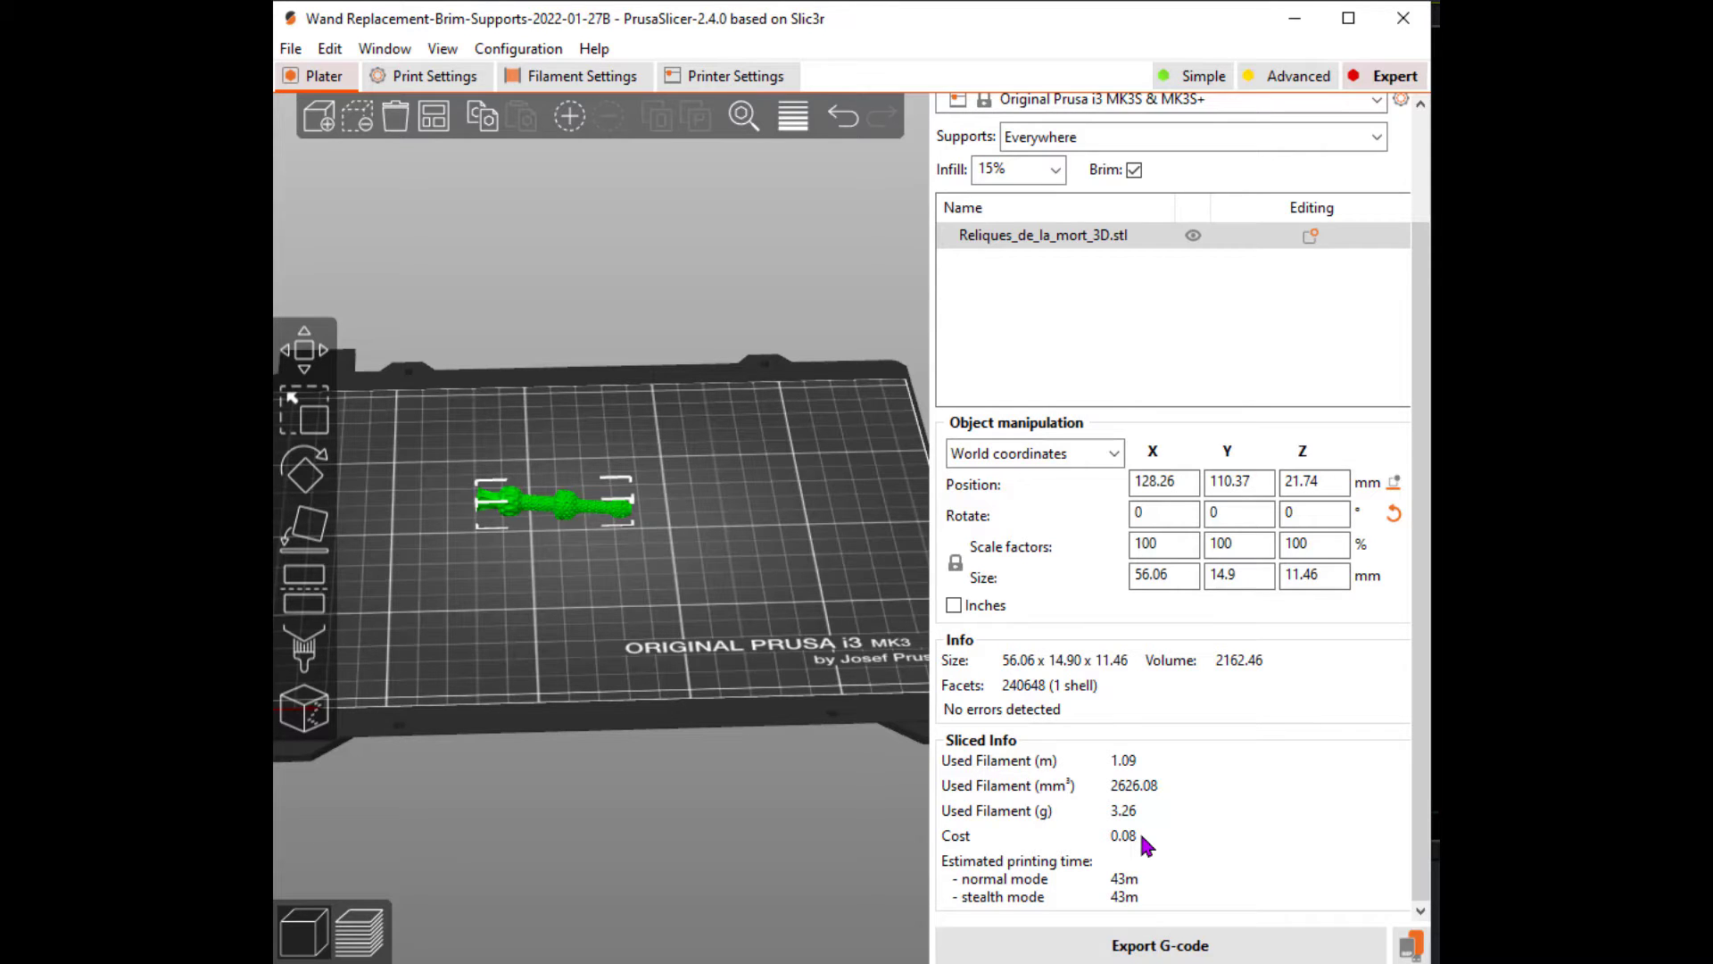
left_click(1056, 170)
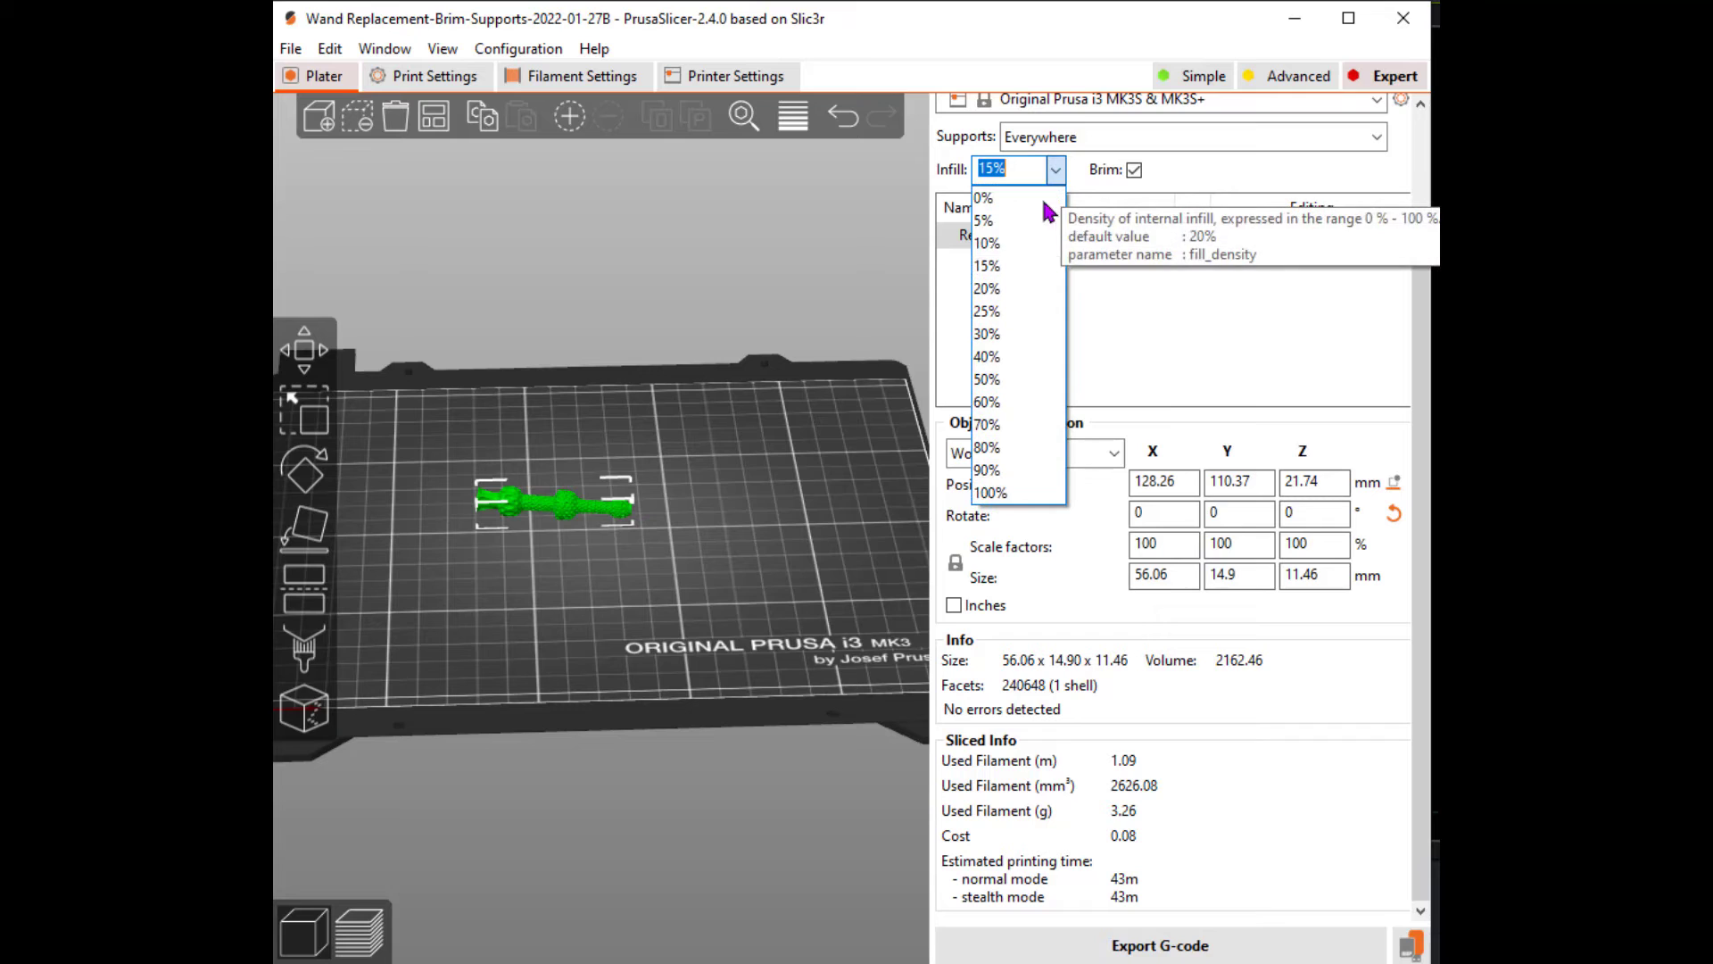
left_click(989, 380)
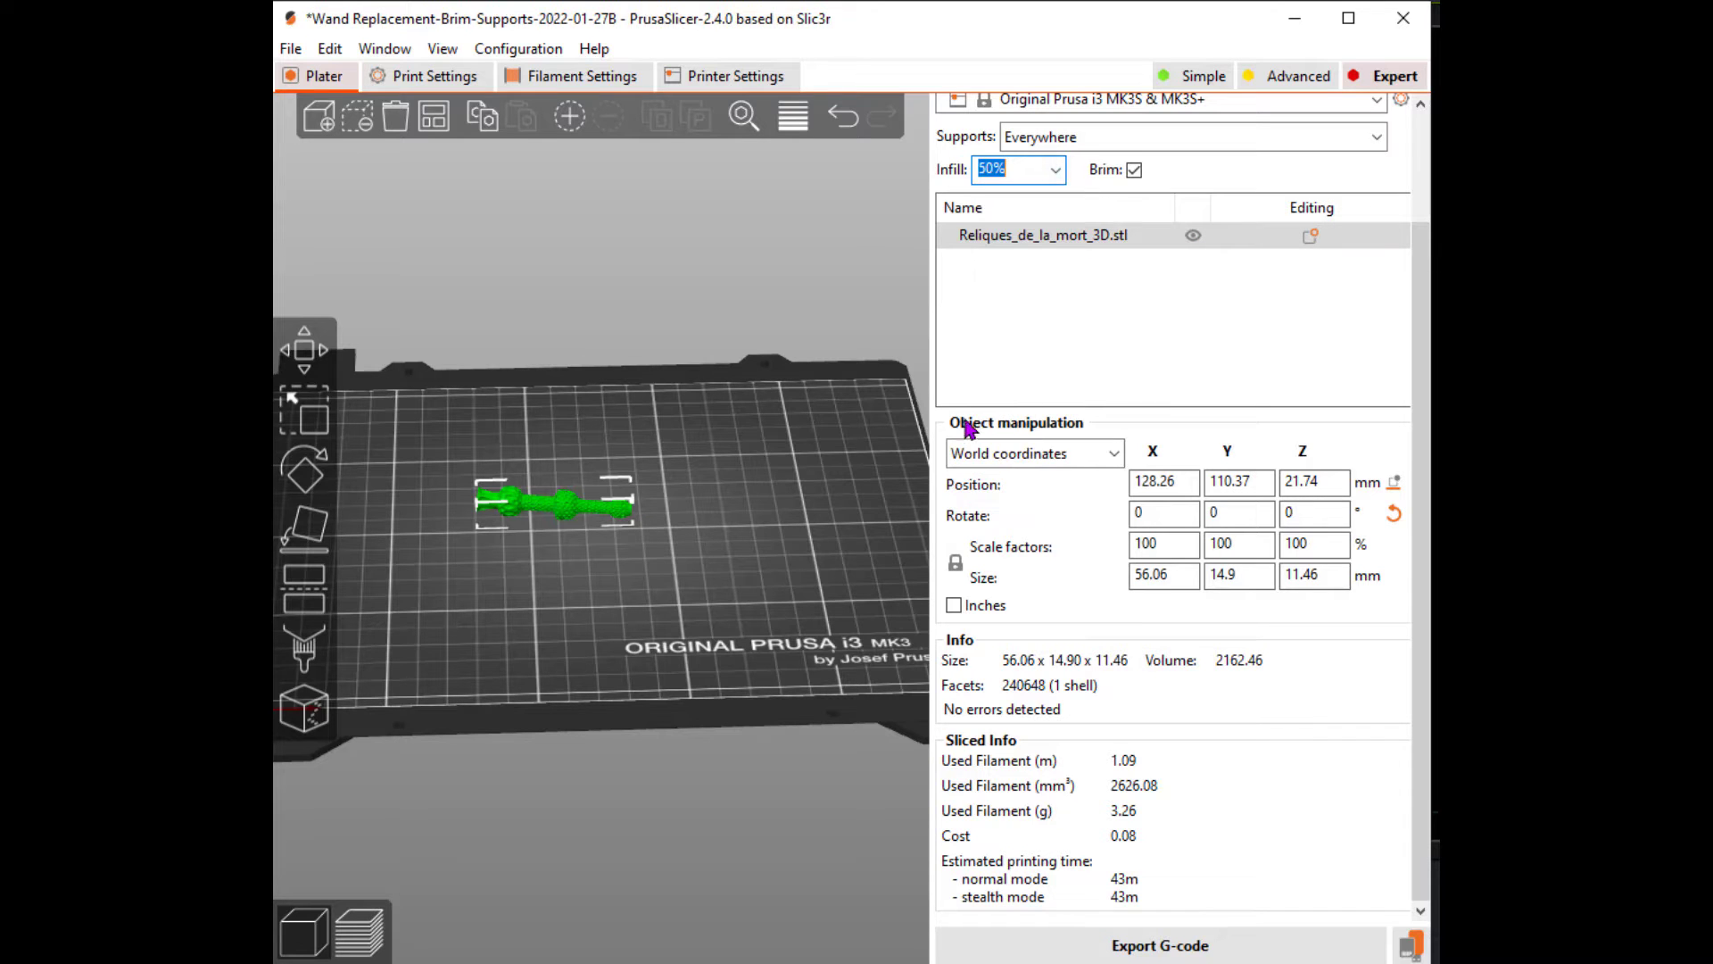